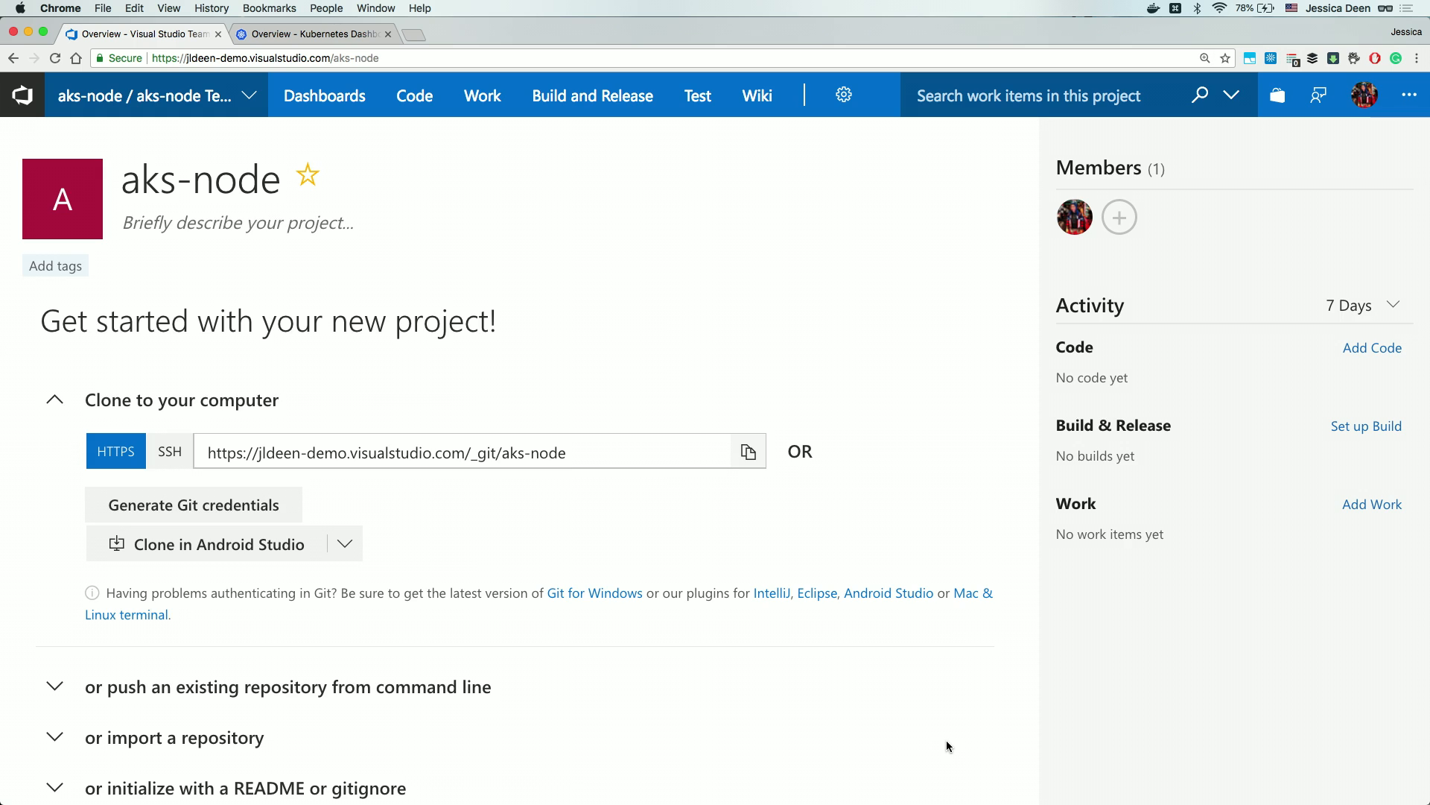
Expand 'build code from an external repository' and start Setup Build for the aks-node project.
scroll(947, 745, "down", 2)
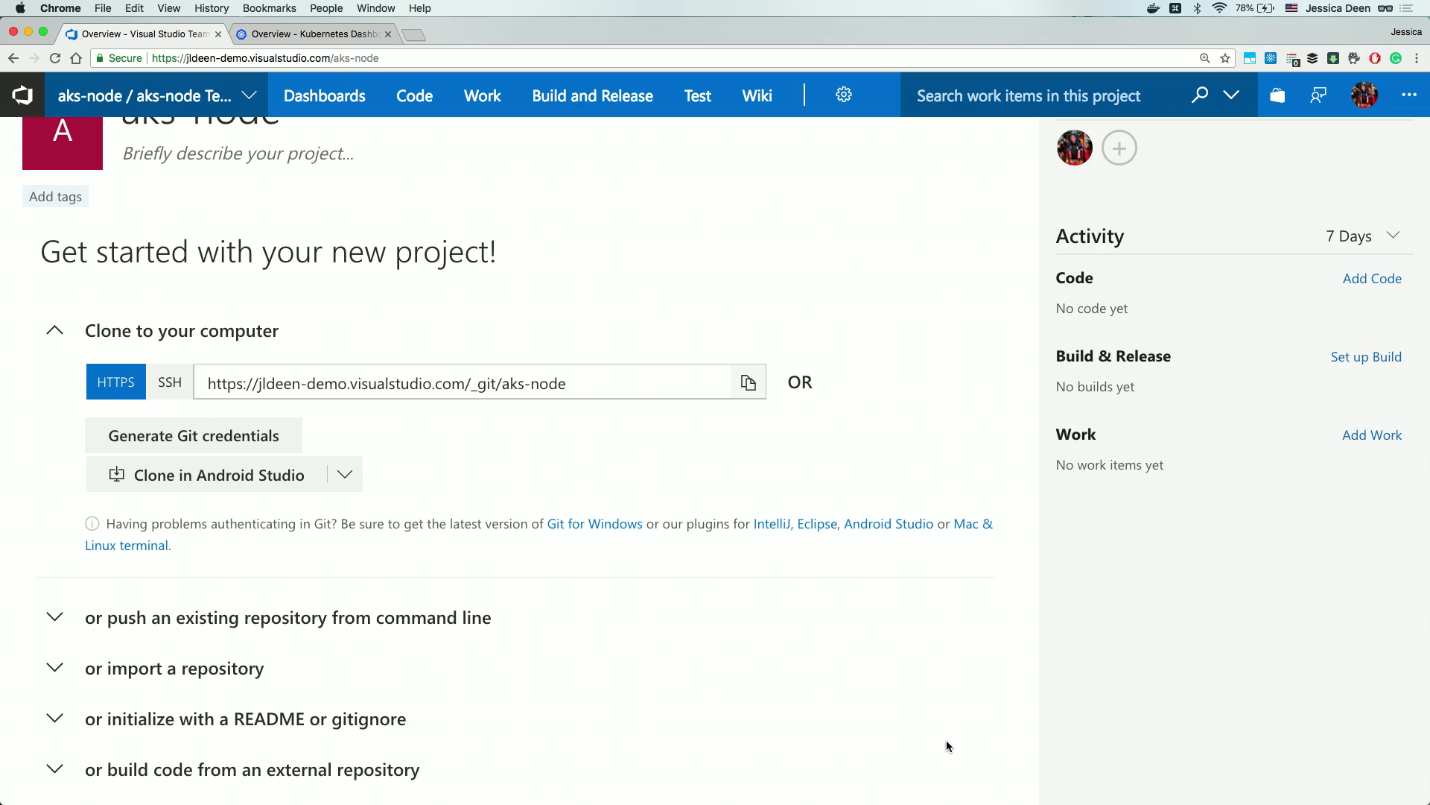
left_click(321, 775)
scroll(489, 754, "down", 1)
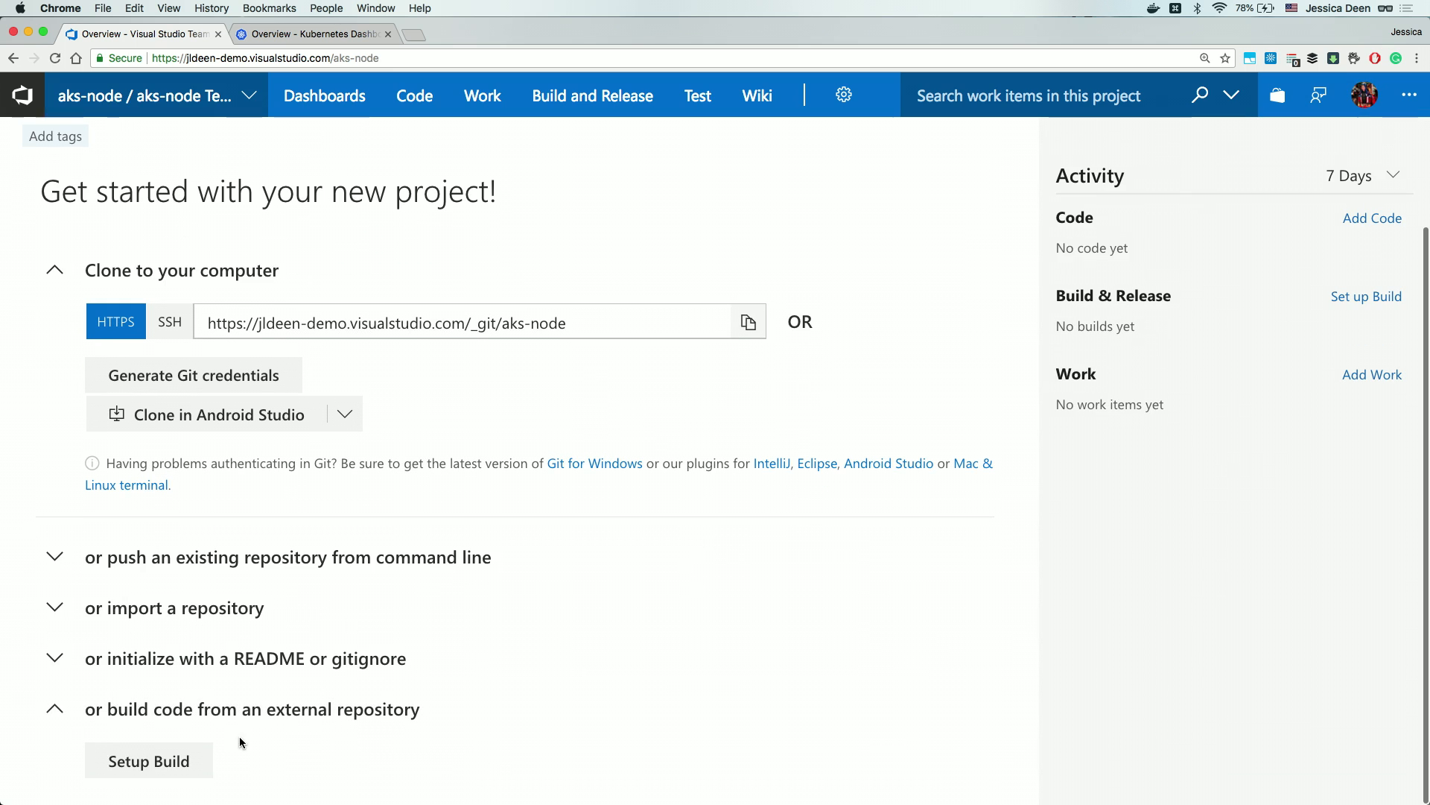
left_click(162, 766)
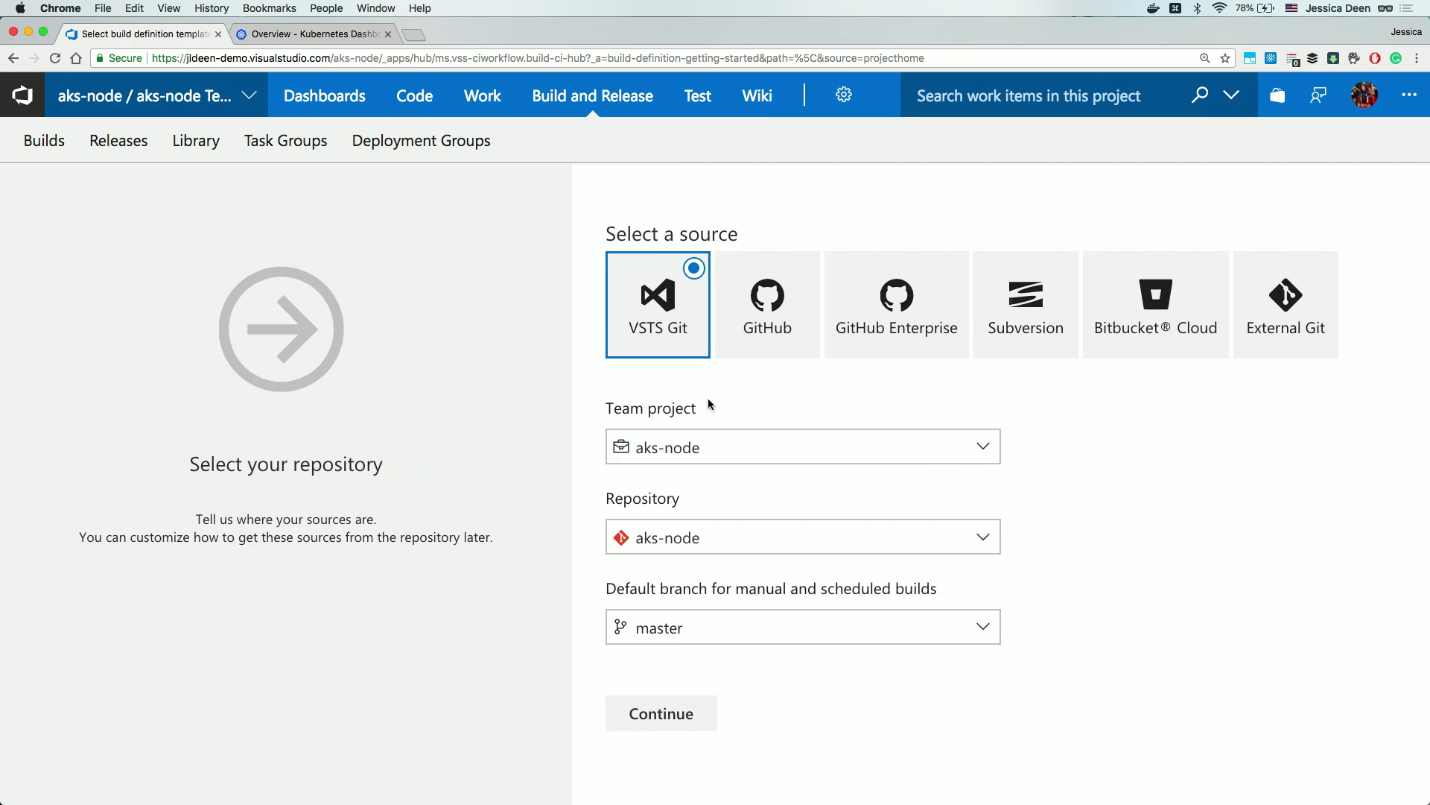
Choose GitHub as the source, rename the connection to the user's GitHub handle, and authorize with OAuth.
left_click(760, 328)
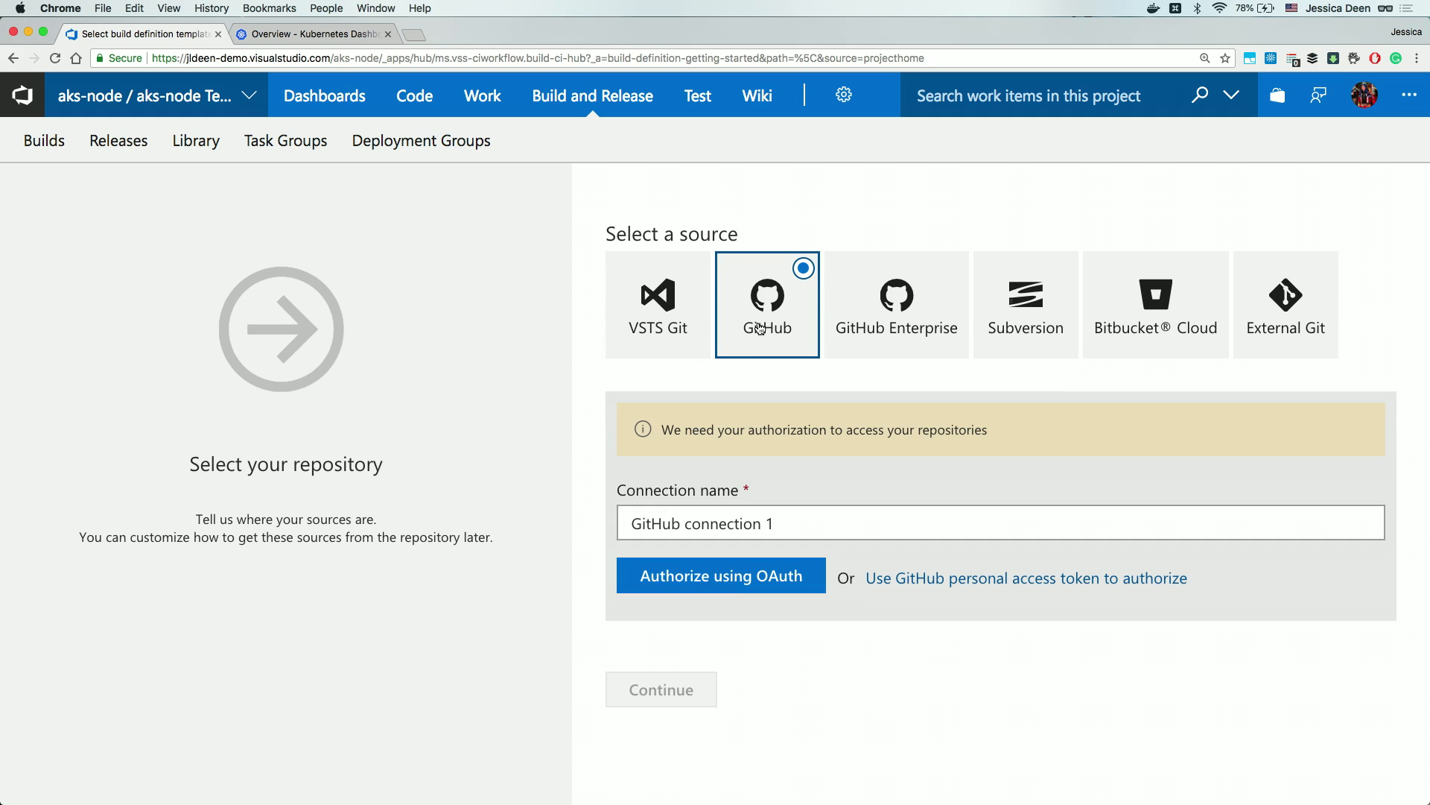
left_click(740, 512)
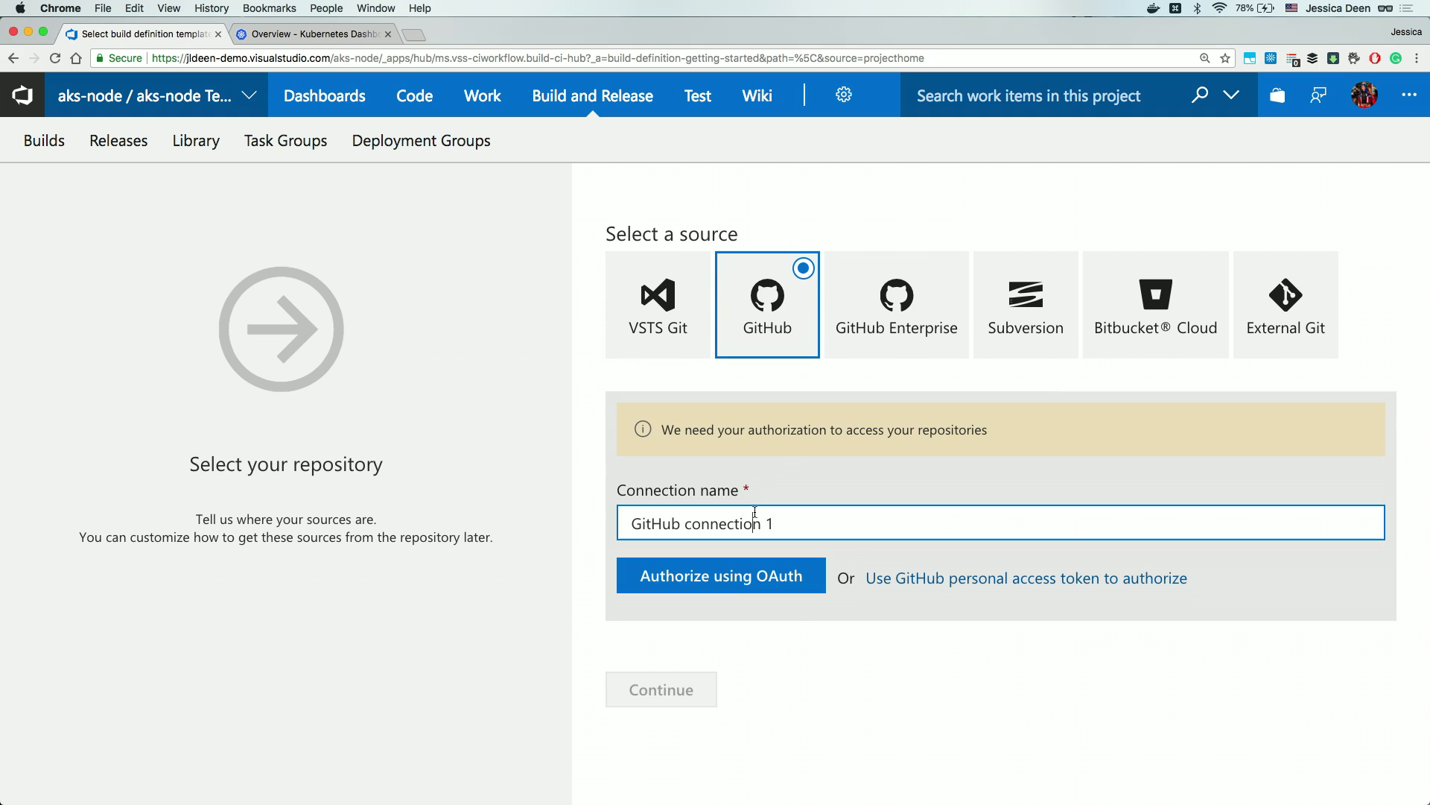
double_click(755, 512)
key("super+a")
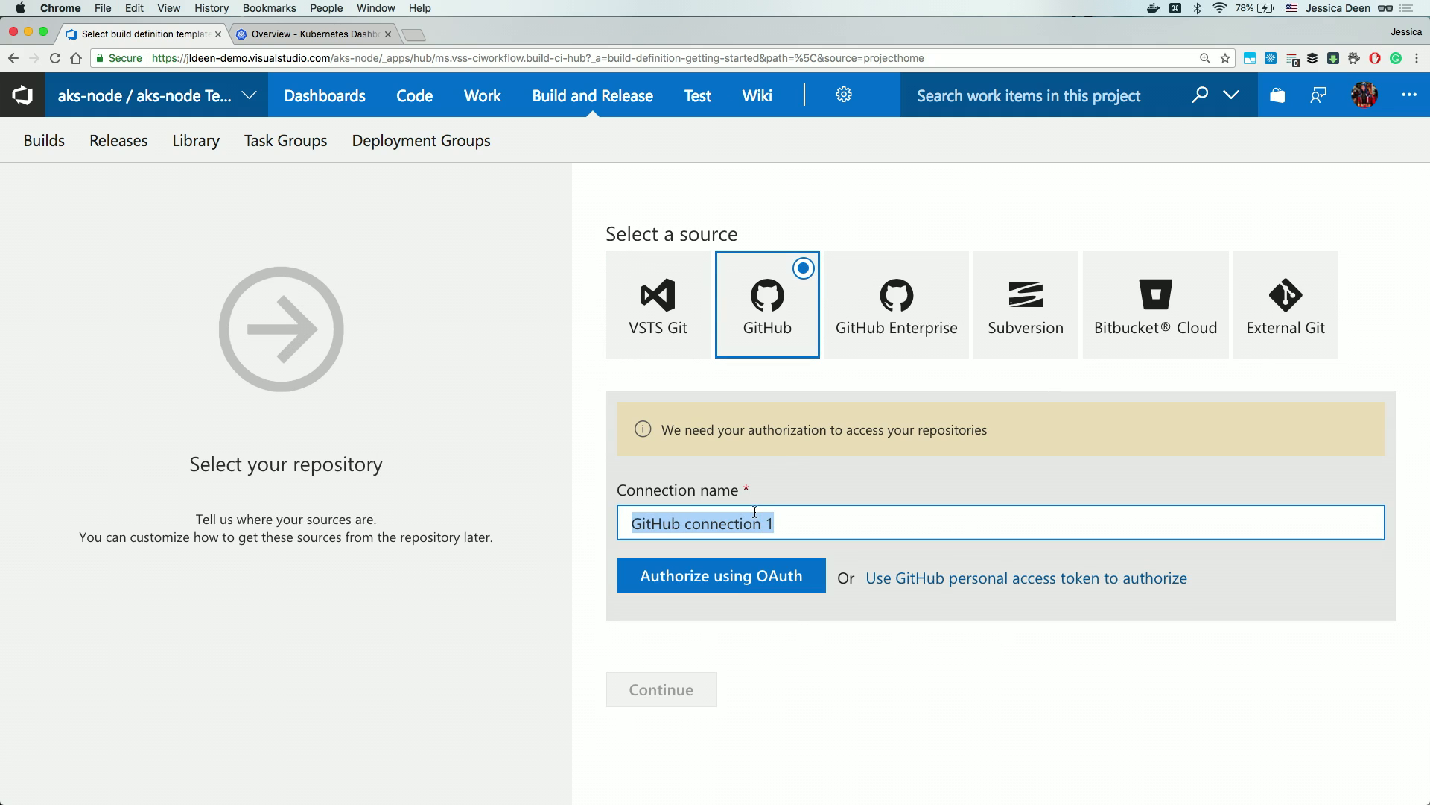
type("jldeen")
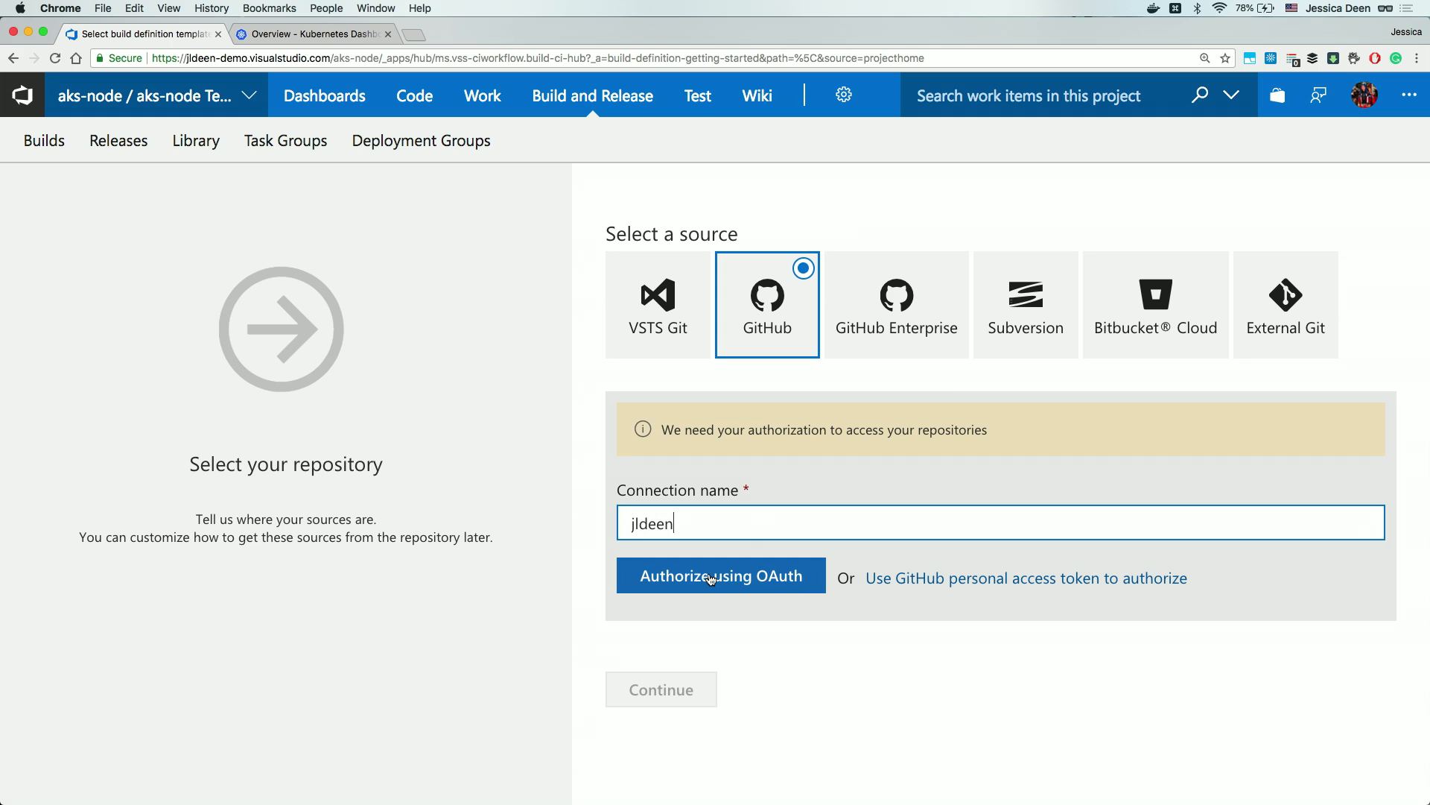
left_click(734, 576)
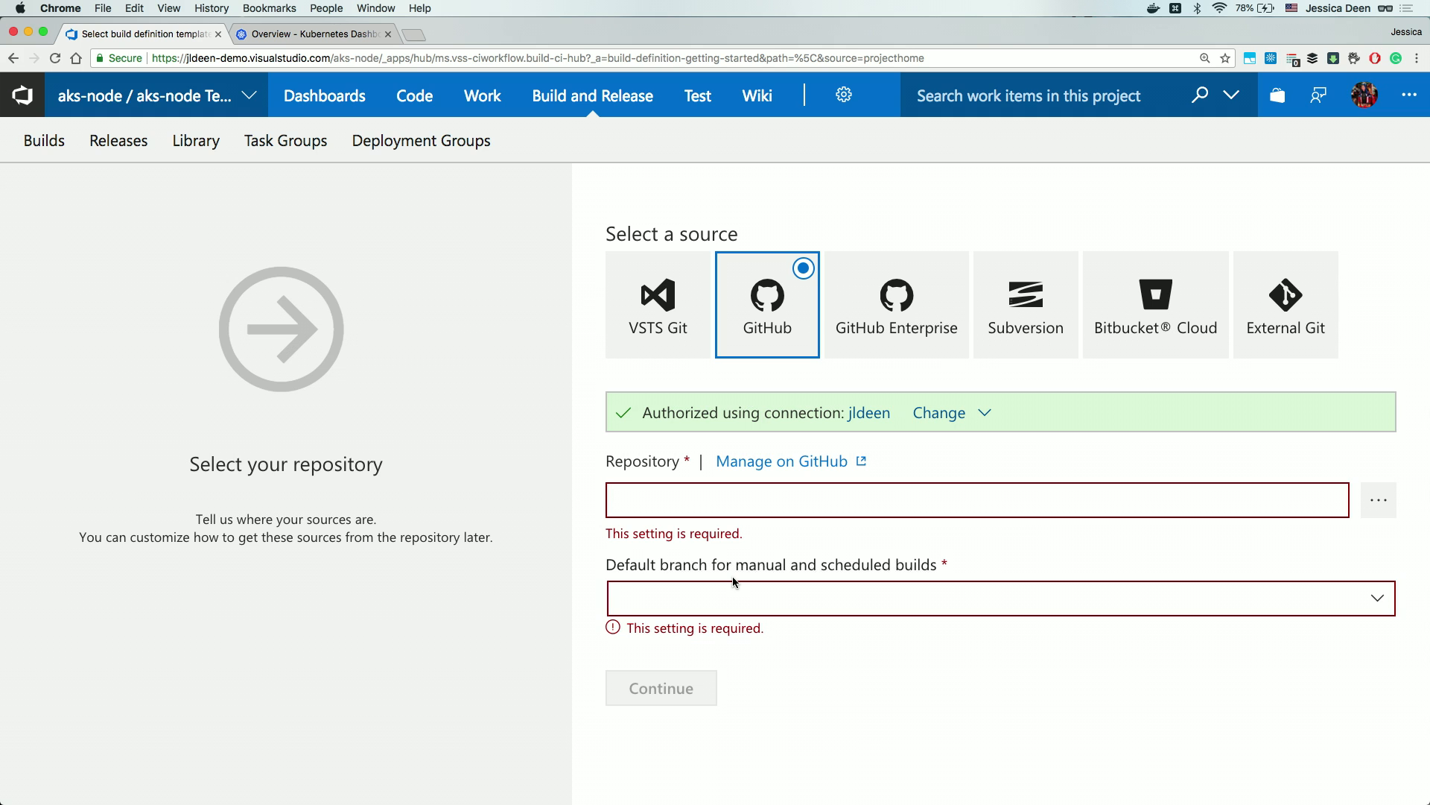
Filter repositories for 'build', select build18-node on master, and continue to templates.
left_click(1387, 499)
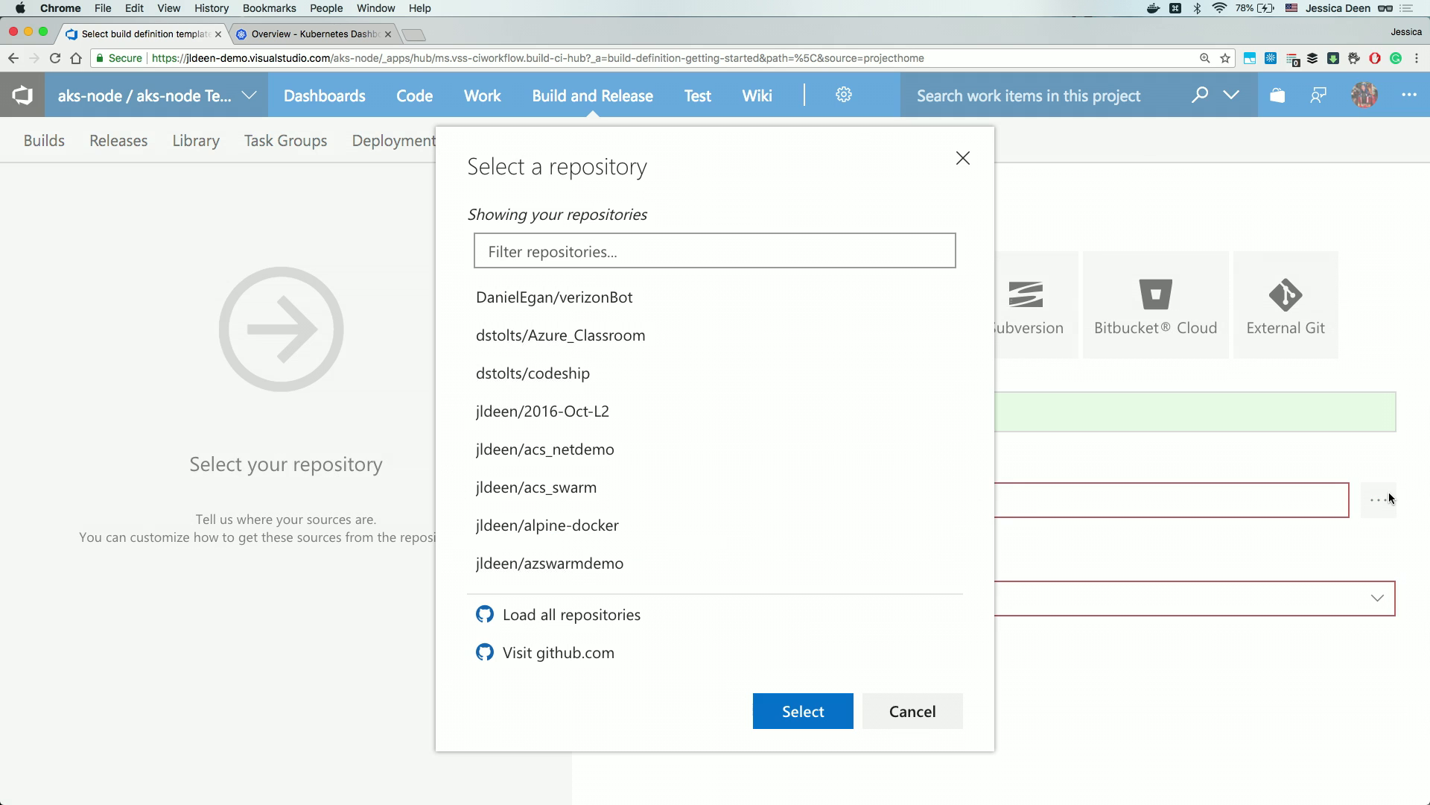
left_click(827, 245)
type("build")
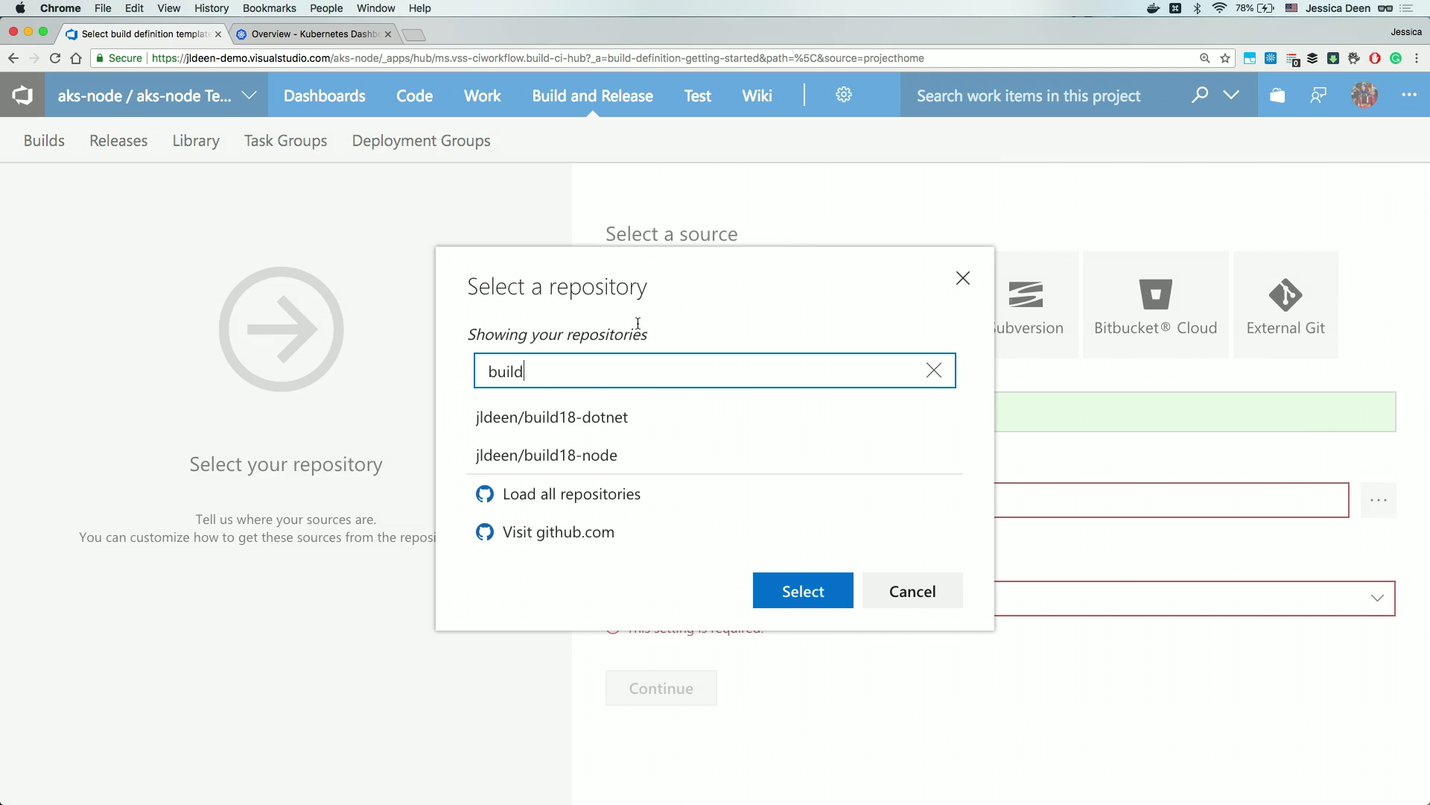
left_click(592, 458)
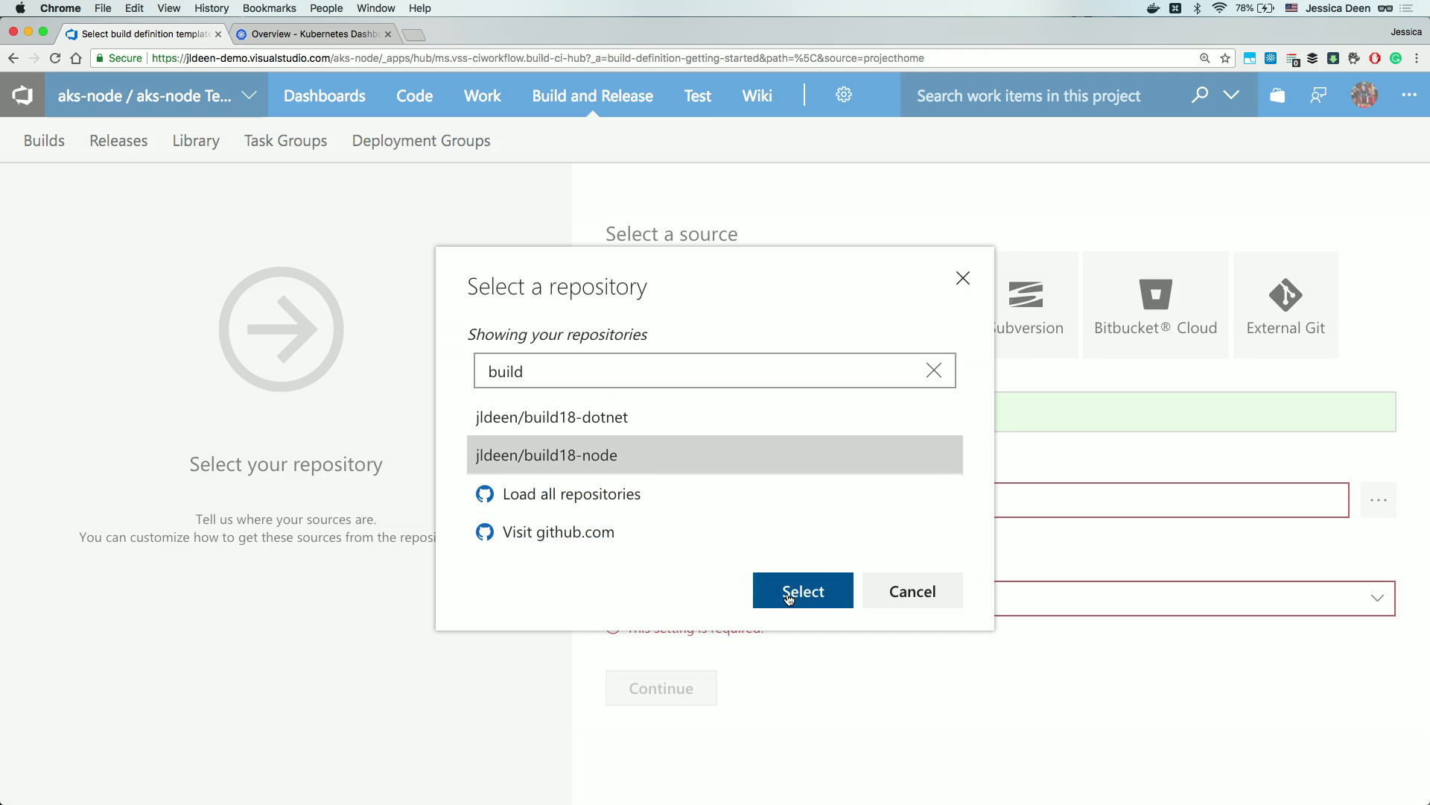
left_click(789, 599)
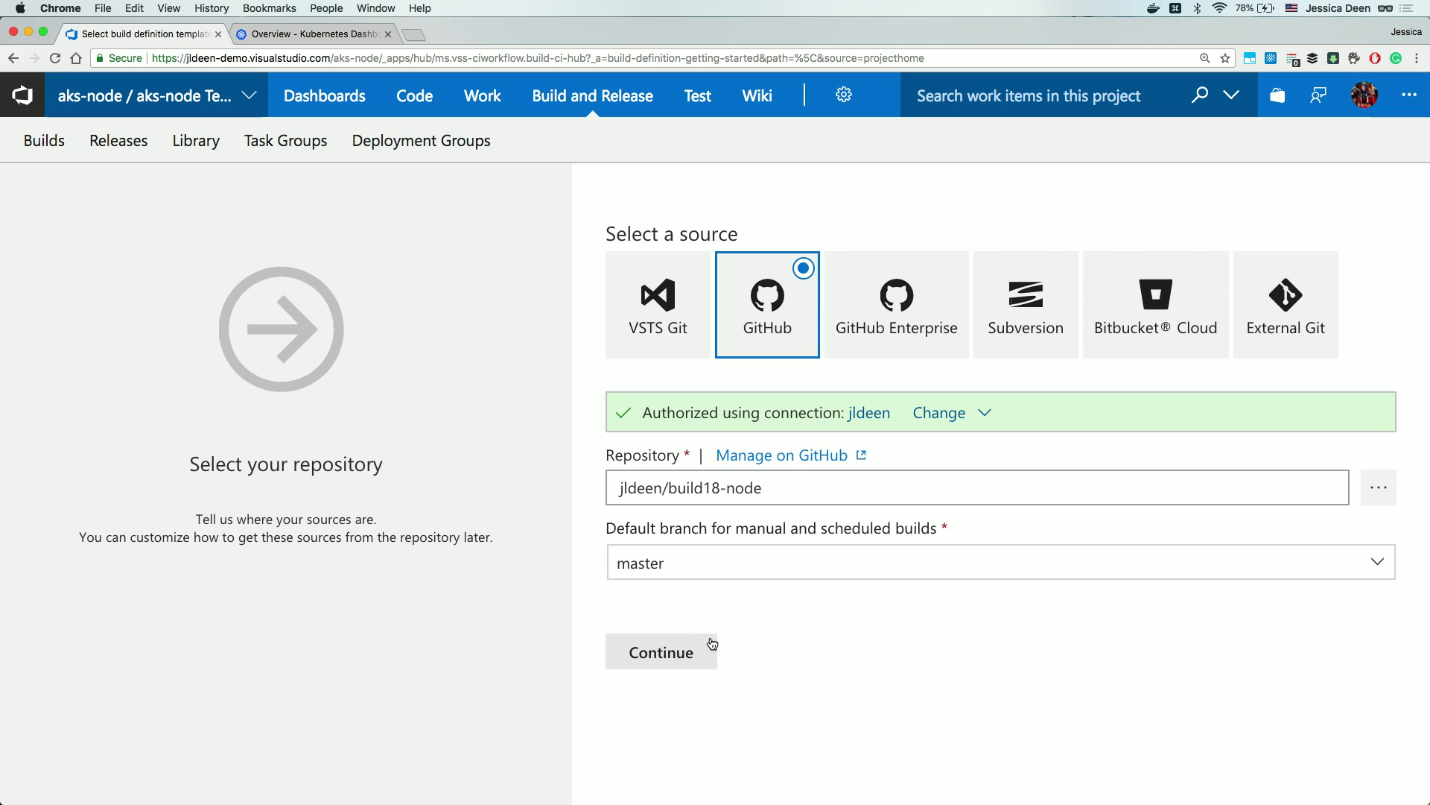
left_click(661, 652)
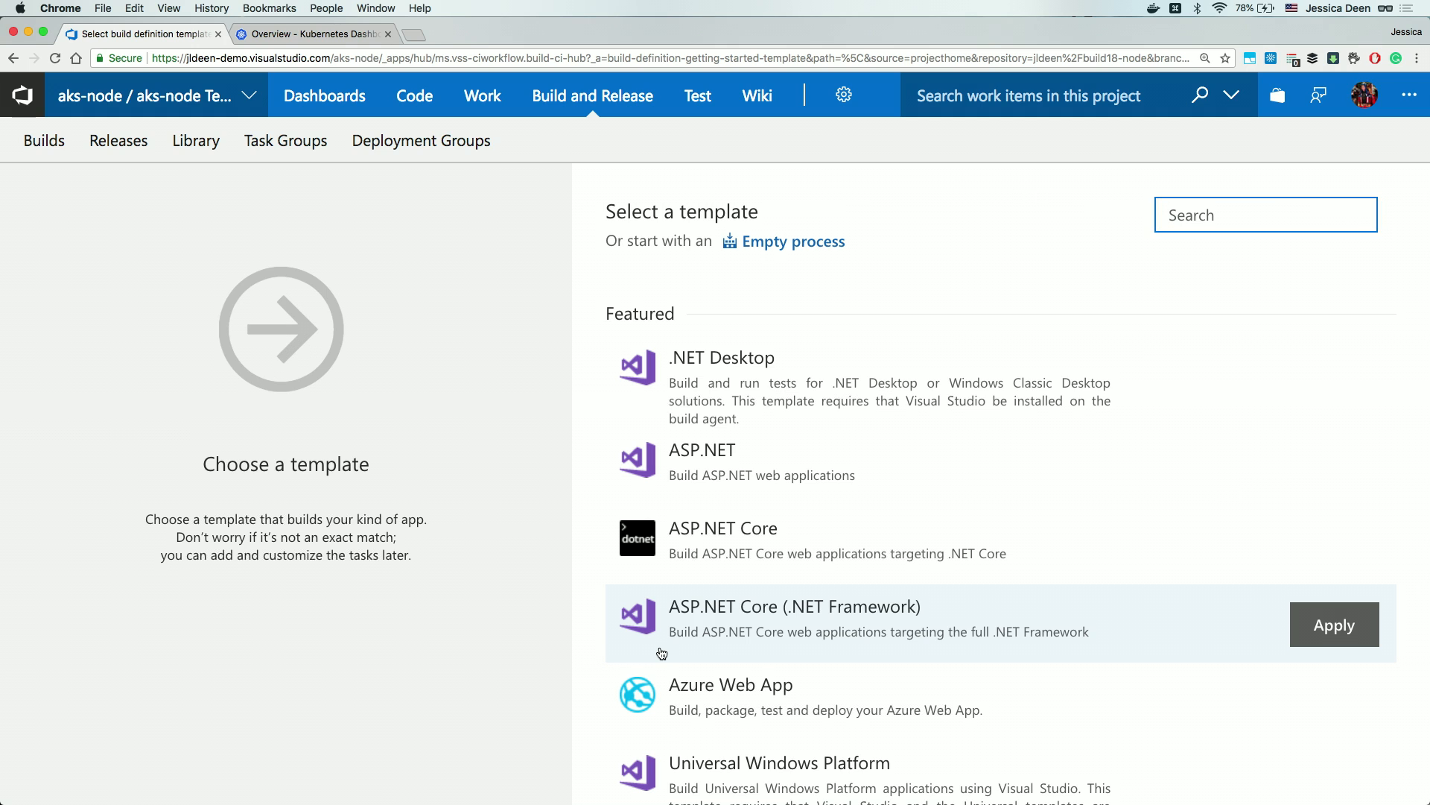
Search the templates for 'con' and apply the Container template.
left_click(1179, 222)
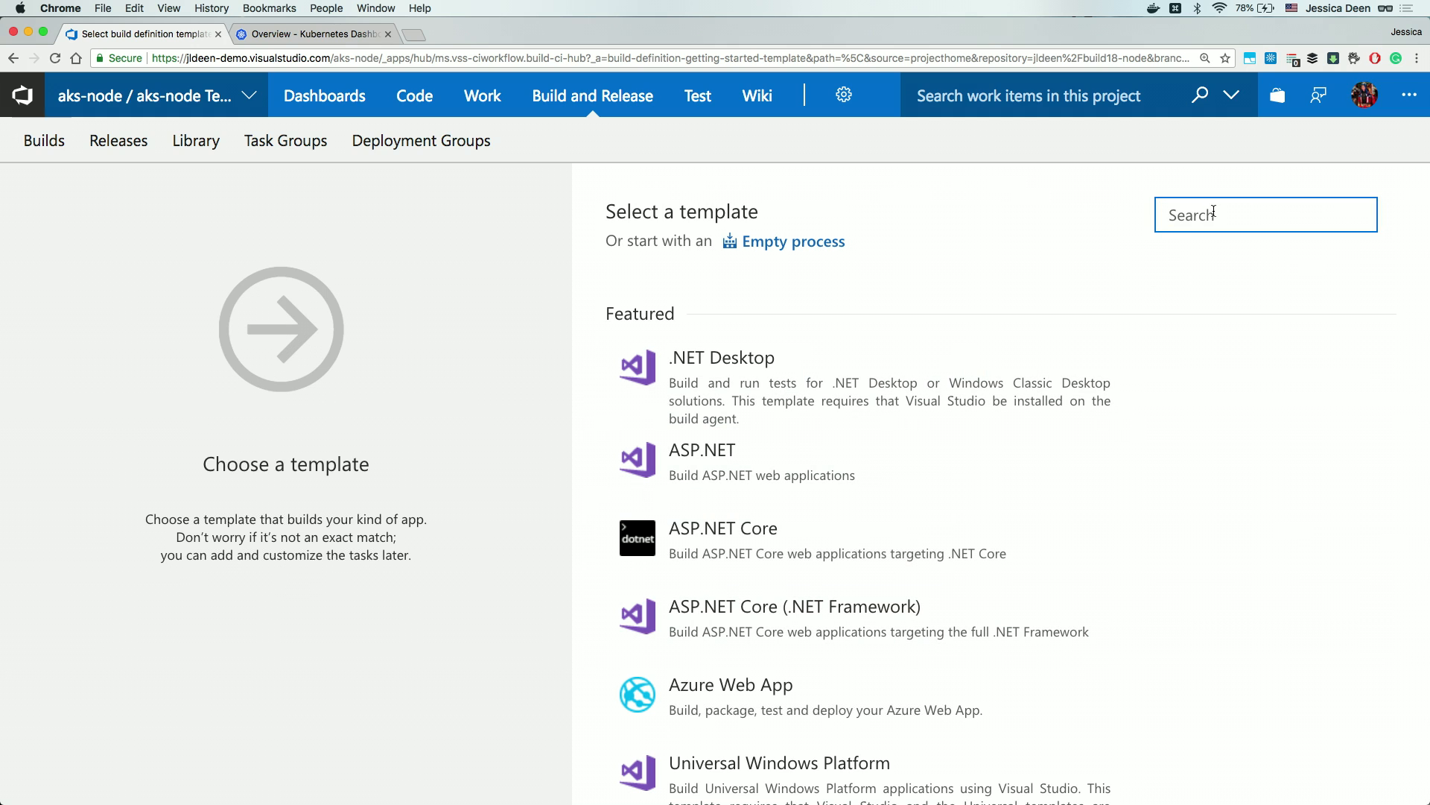
type("con")
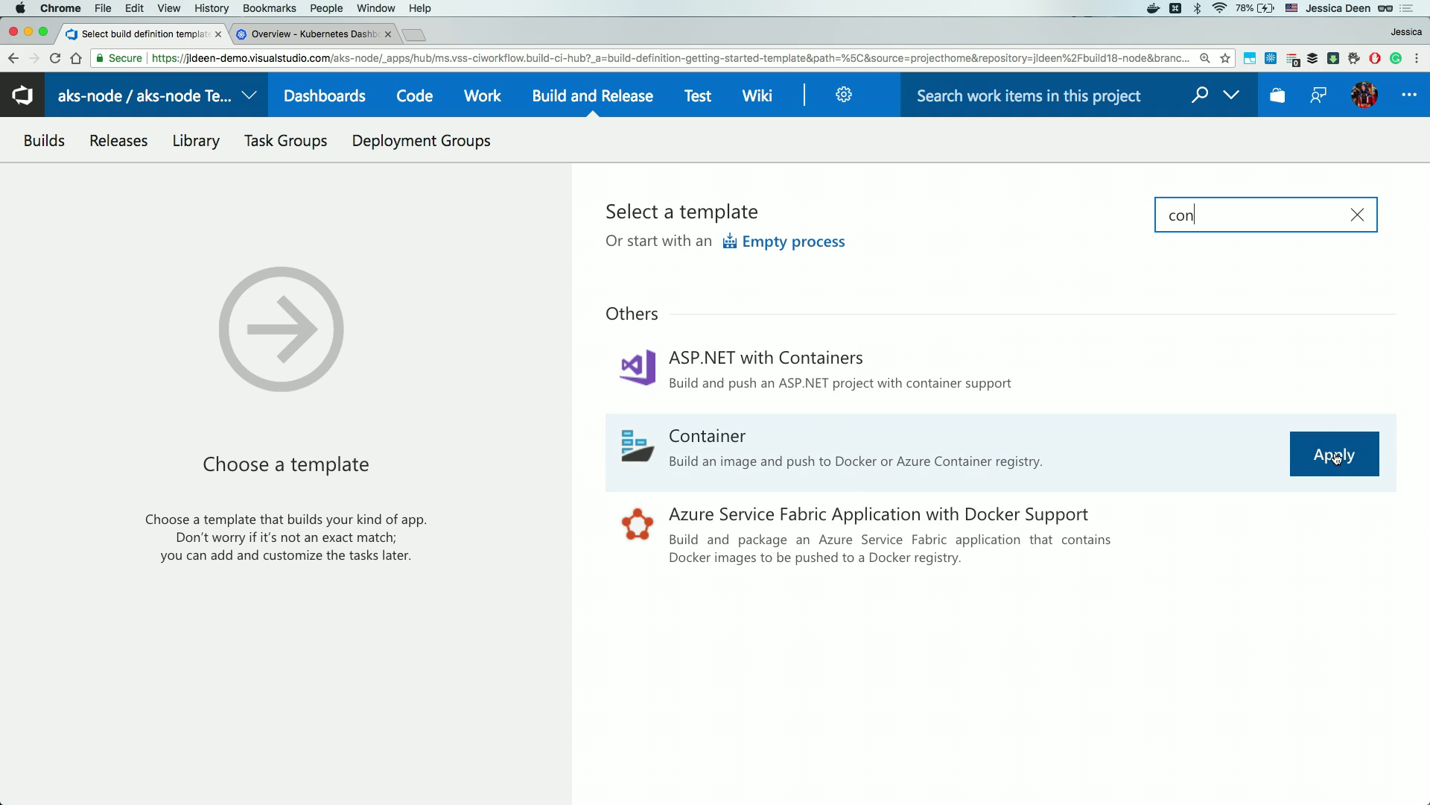
left_click(1336, 457)
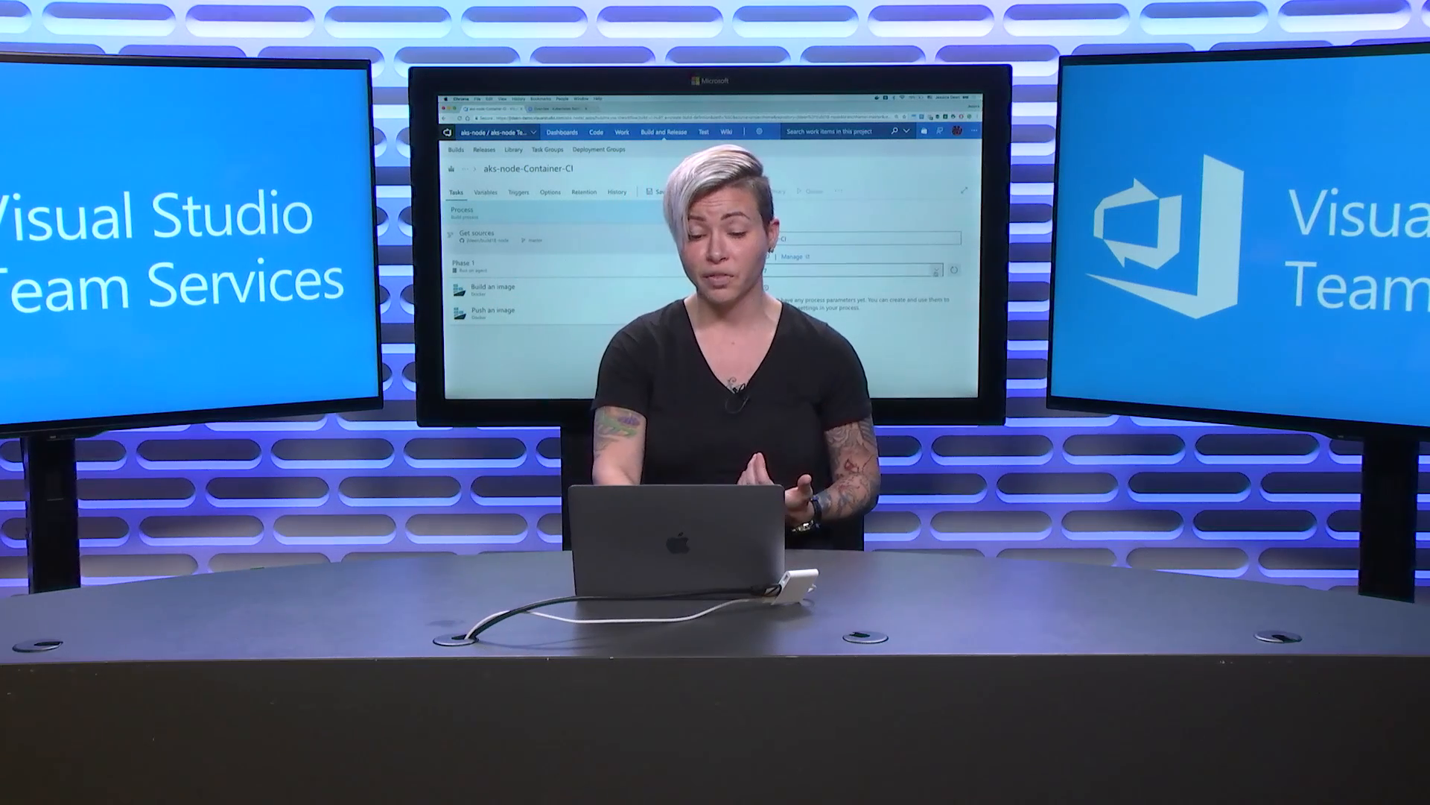
Leave the agent queue on Hosted VS2017 and bring up the project settings menu.
left_click(936, 270)
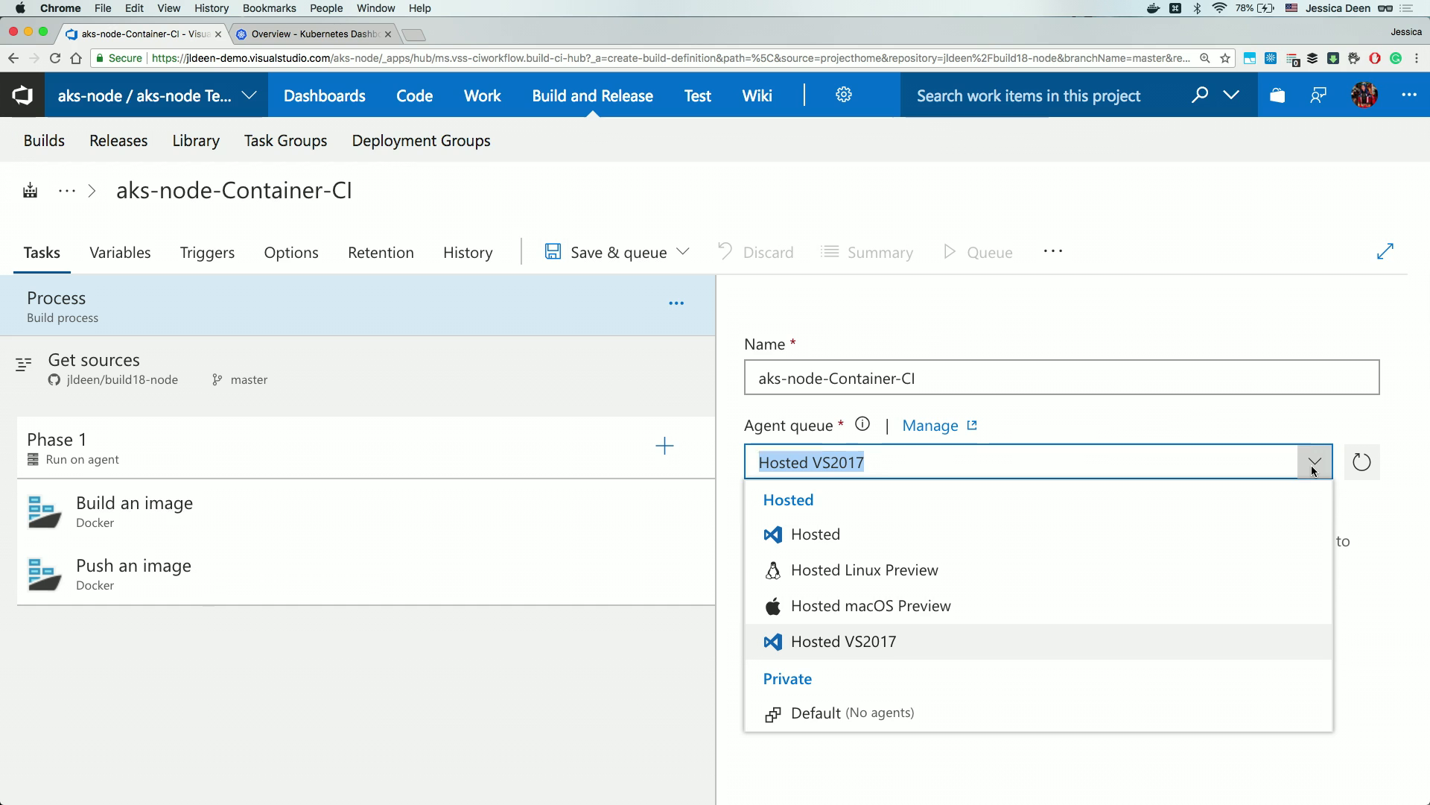
left_click(1314, 467)
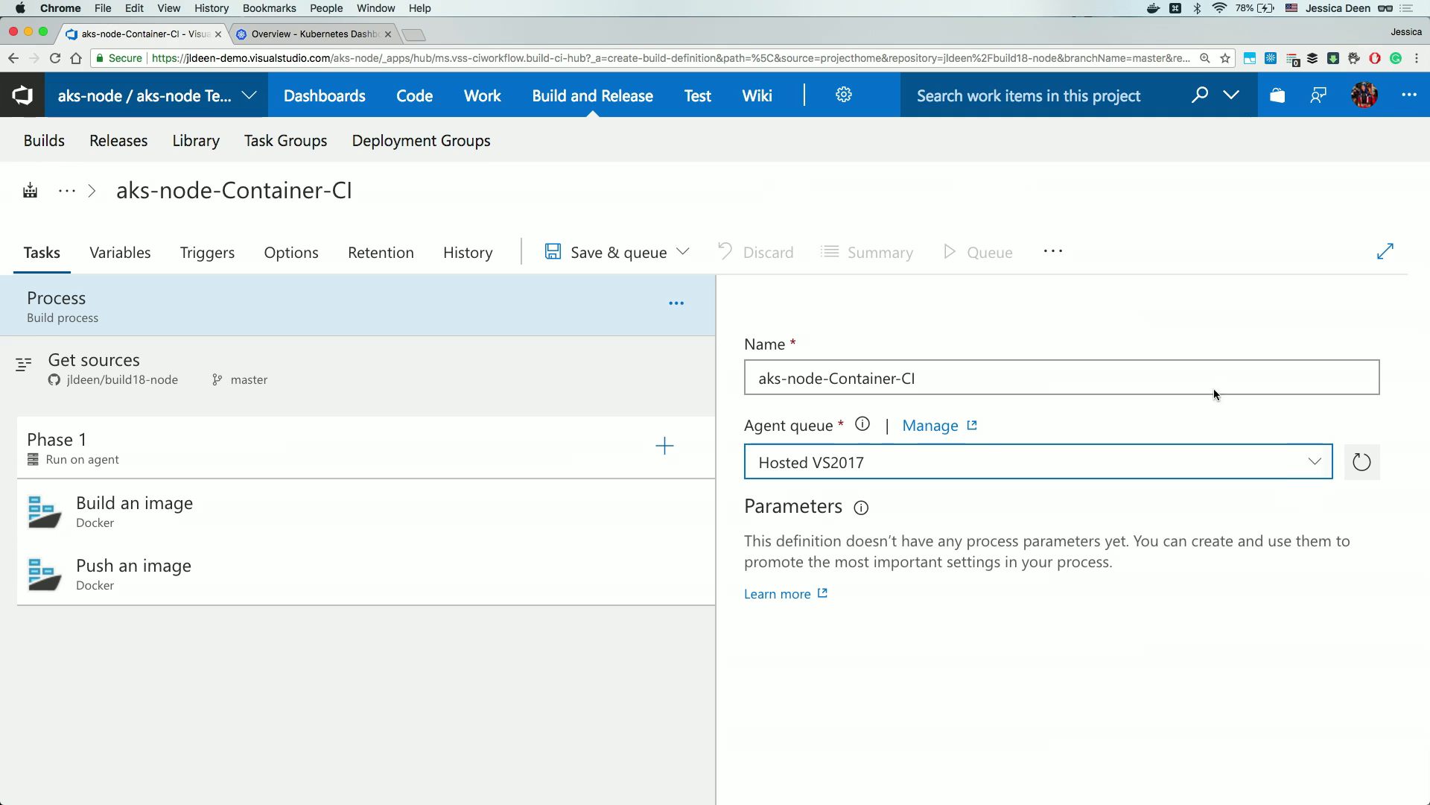
mouse_move(845, 108)
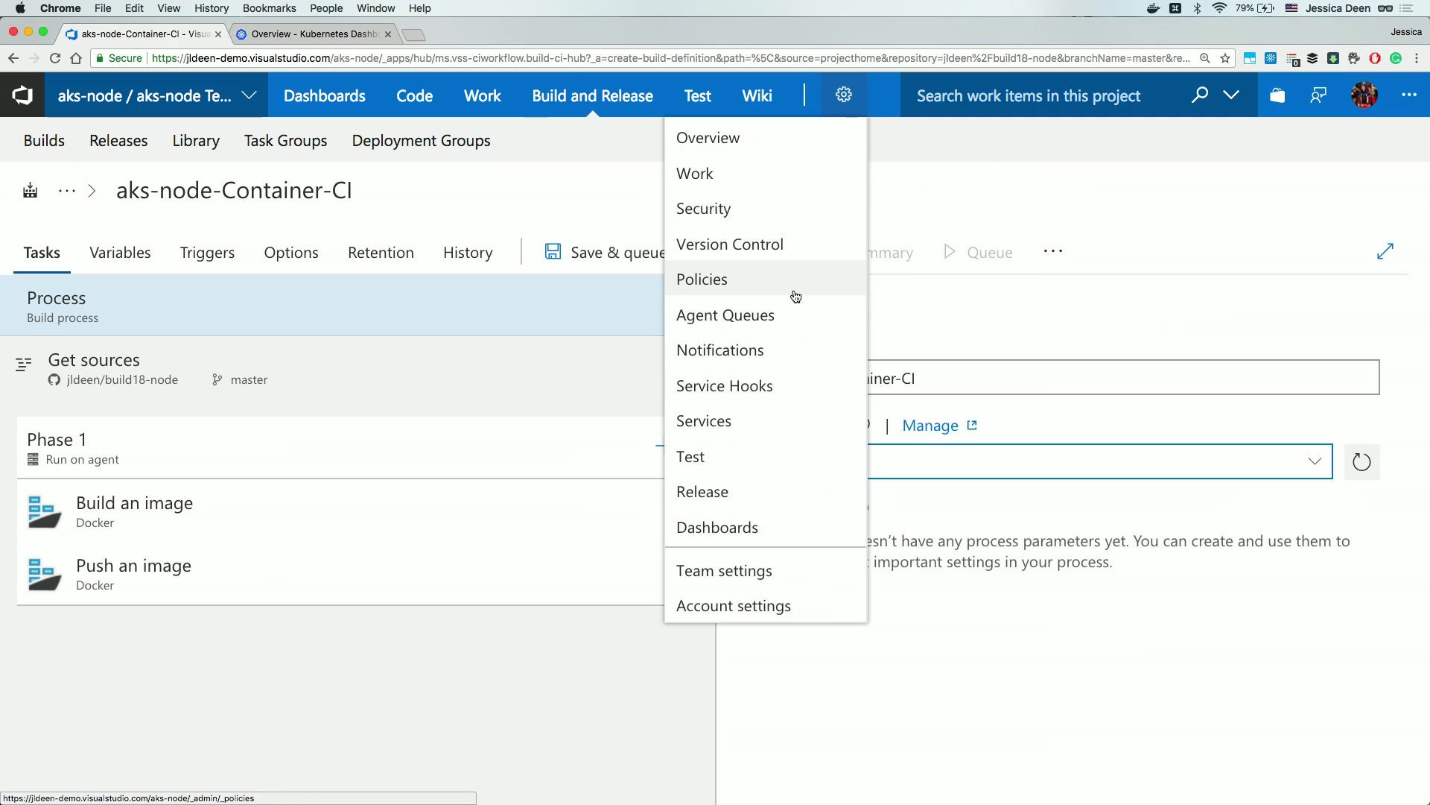
Open the Agent Queues settings page in a new browser tab.
right_click(785, 316)
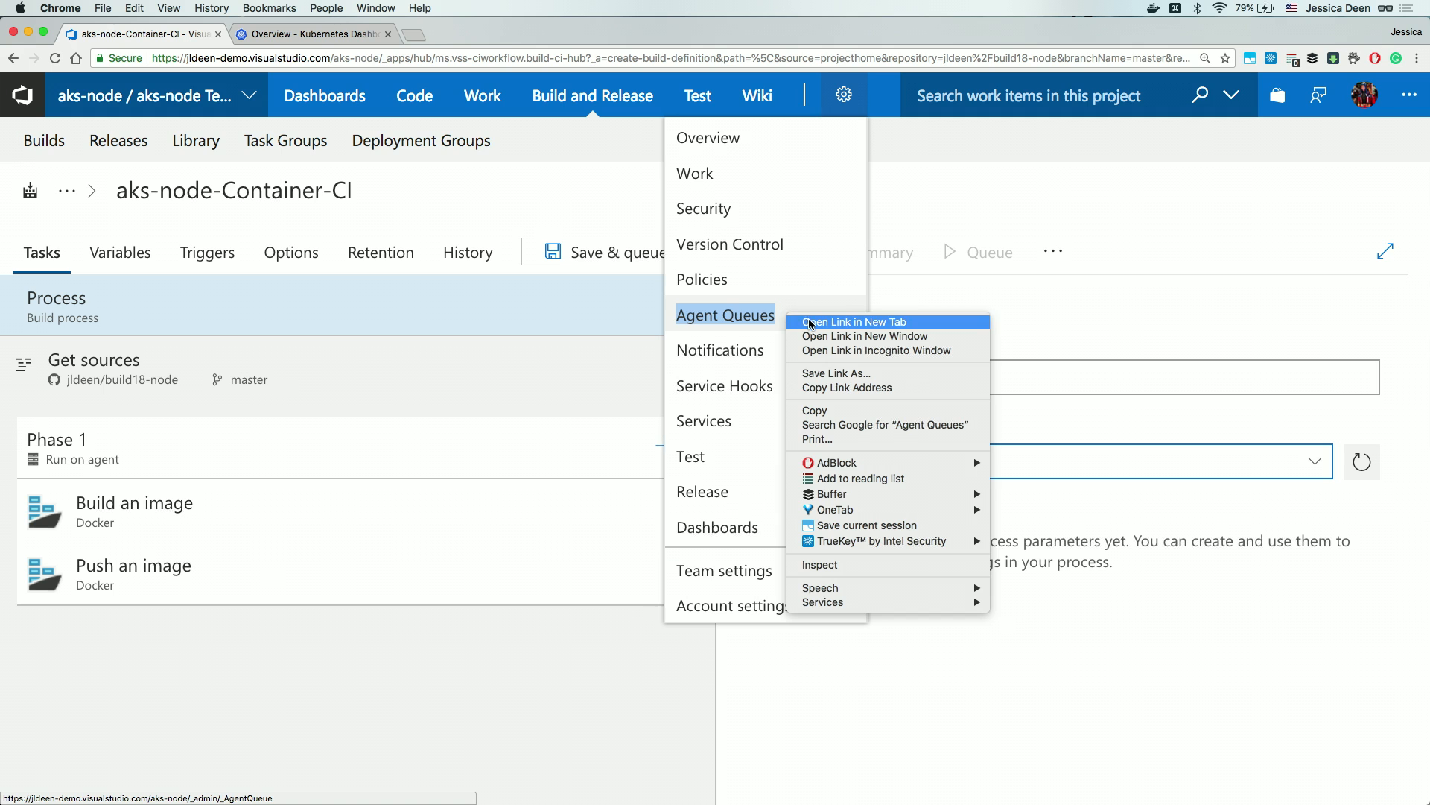
left_click(809, 322)
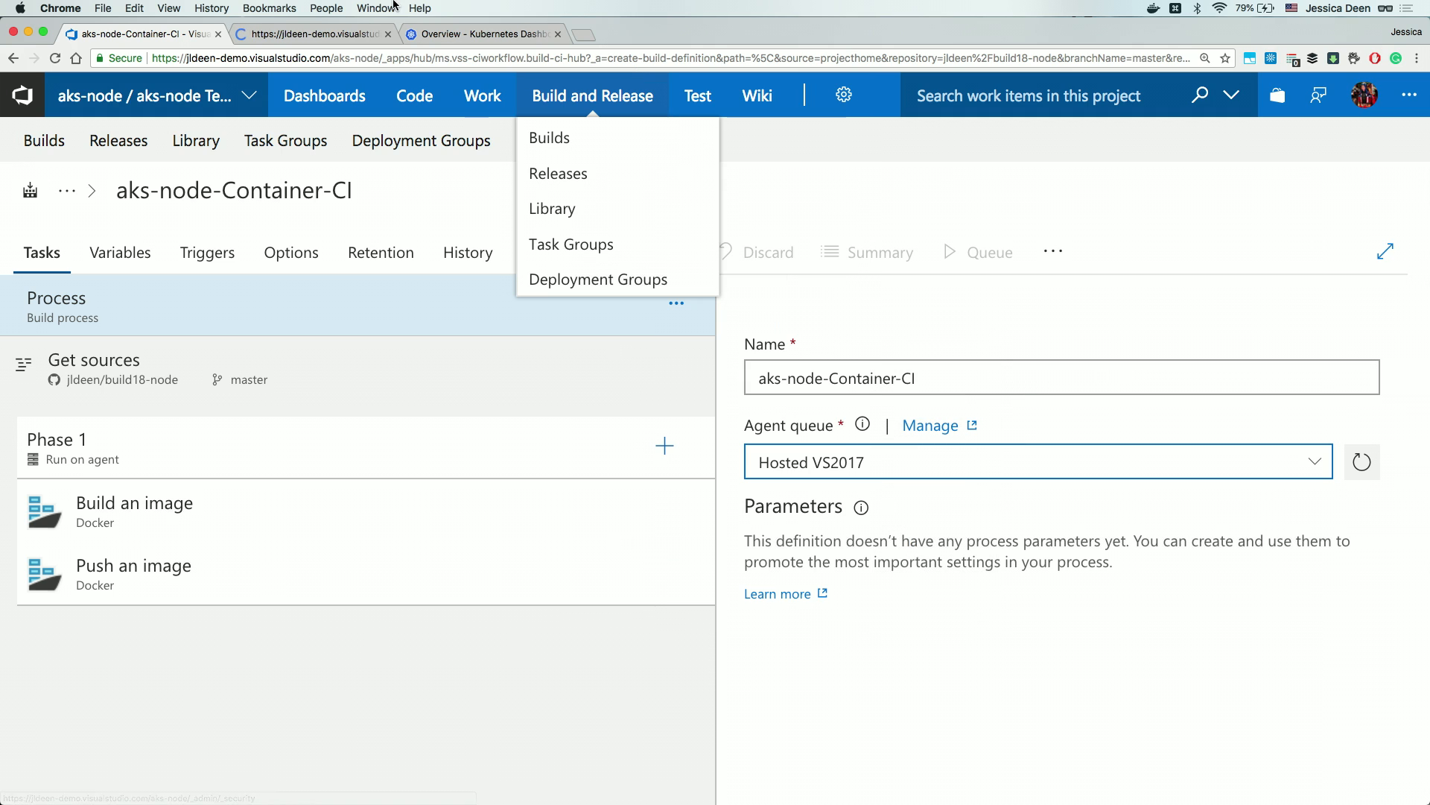
left_click(333, 33)
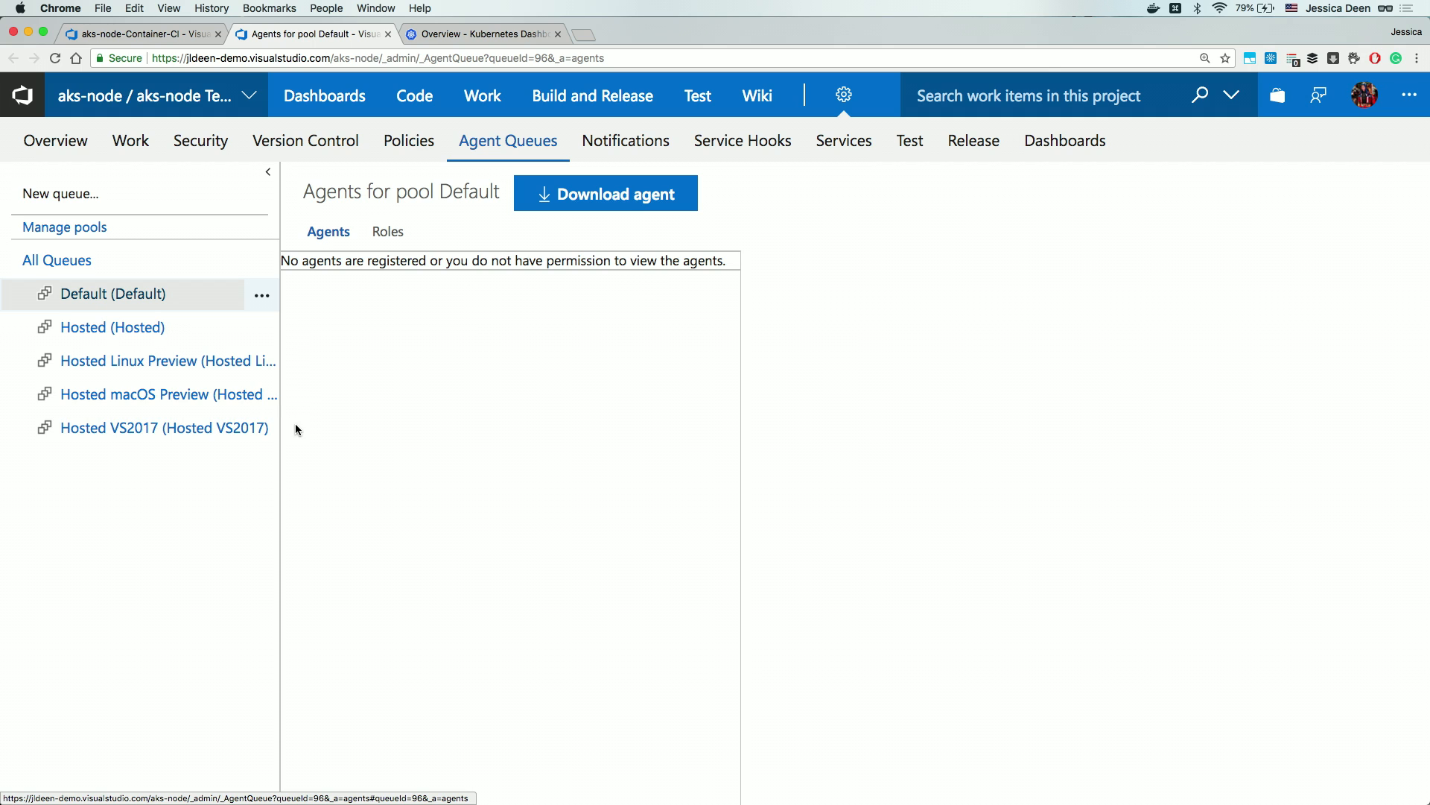
Review the Windows and Linux private agent download instructions, then close that tab.
left_click(593, 202)
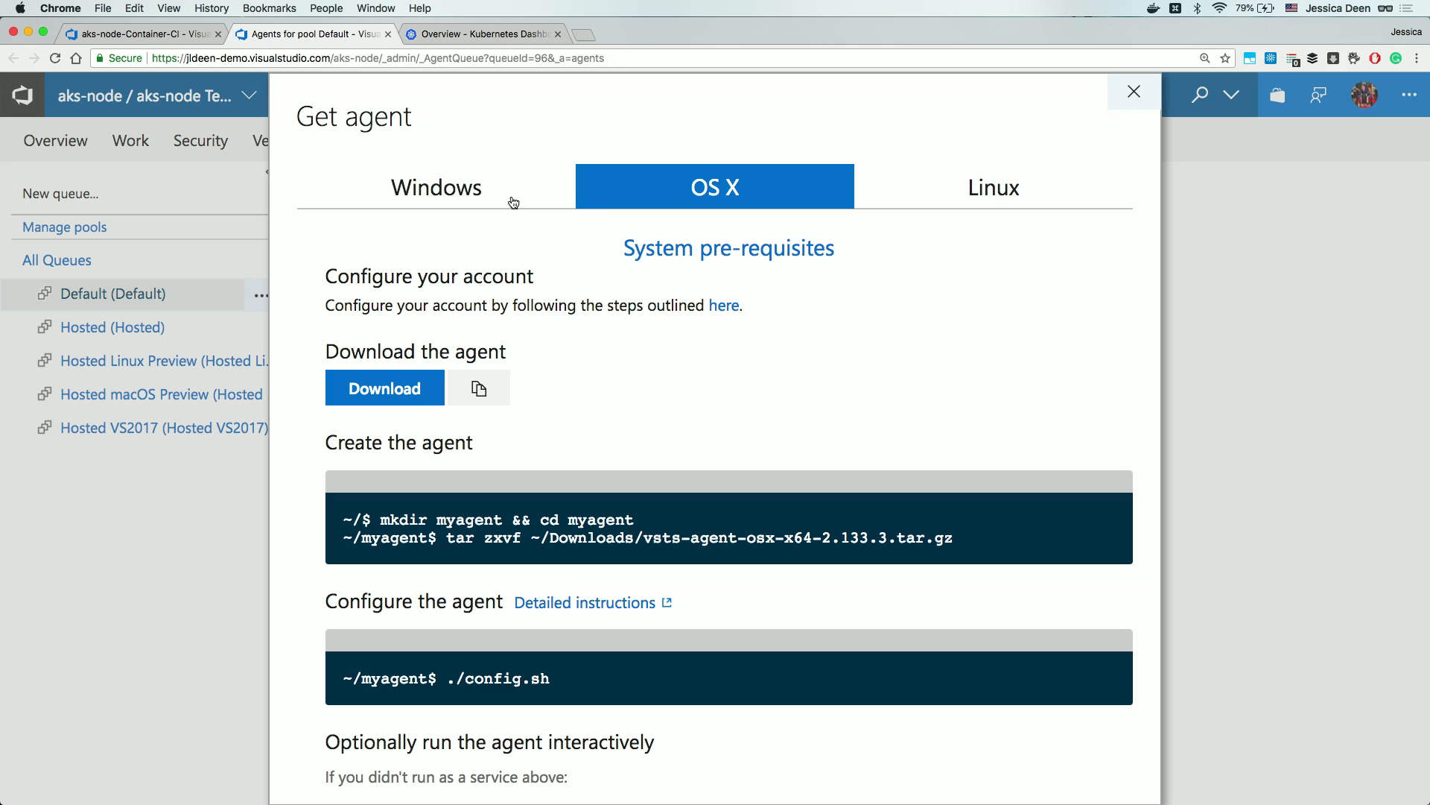
left_click(474, 195)
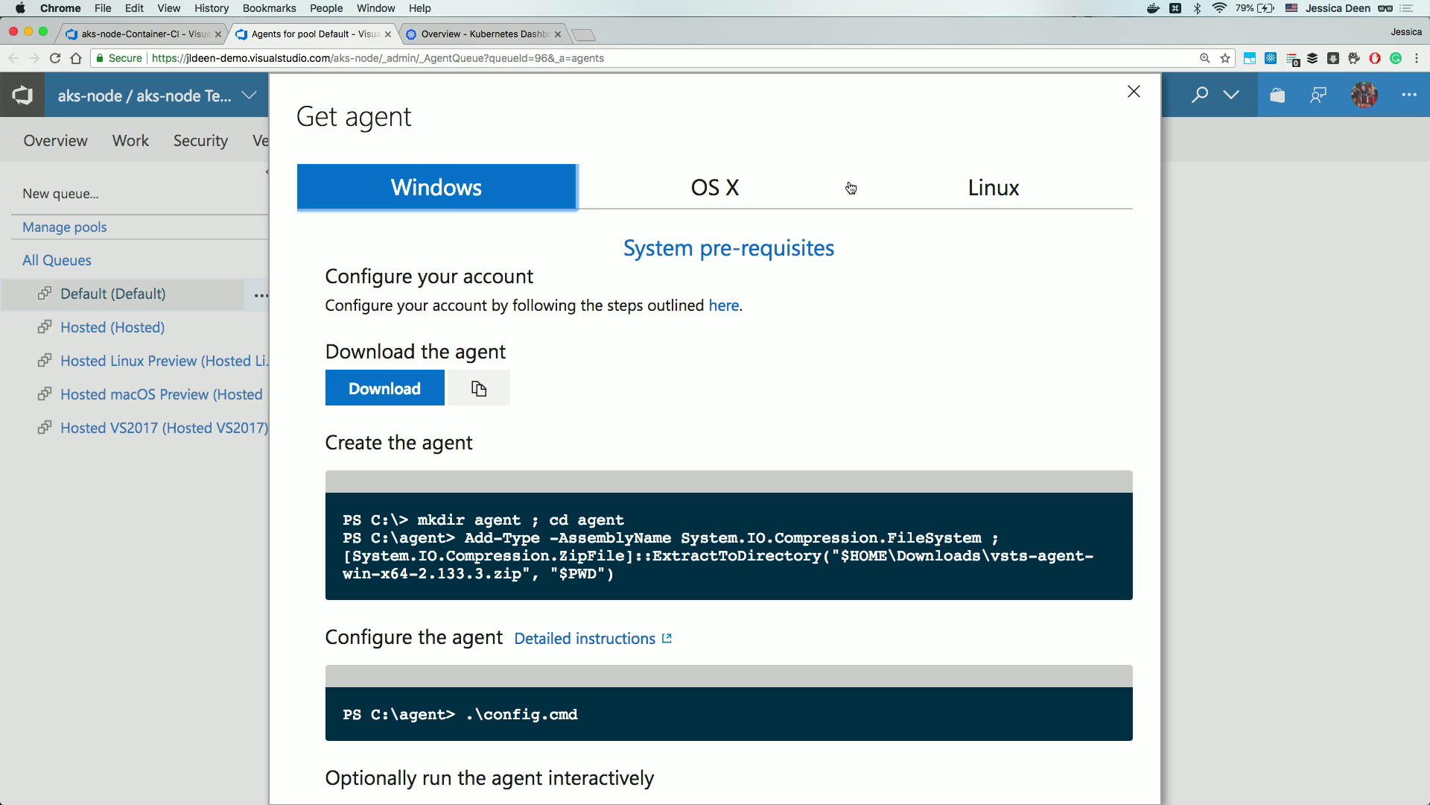
left_click(1001, 190)
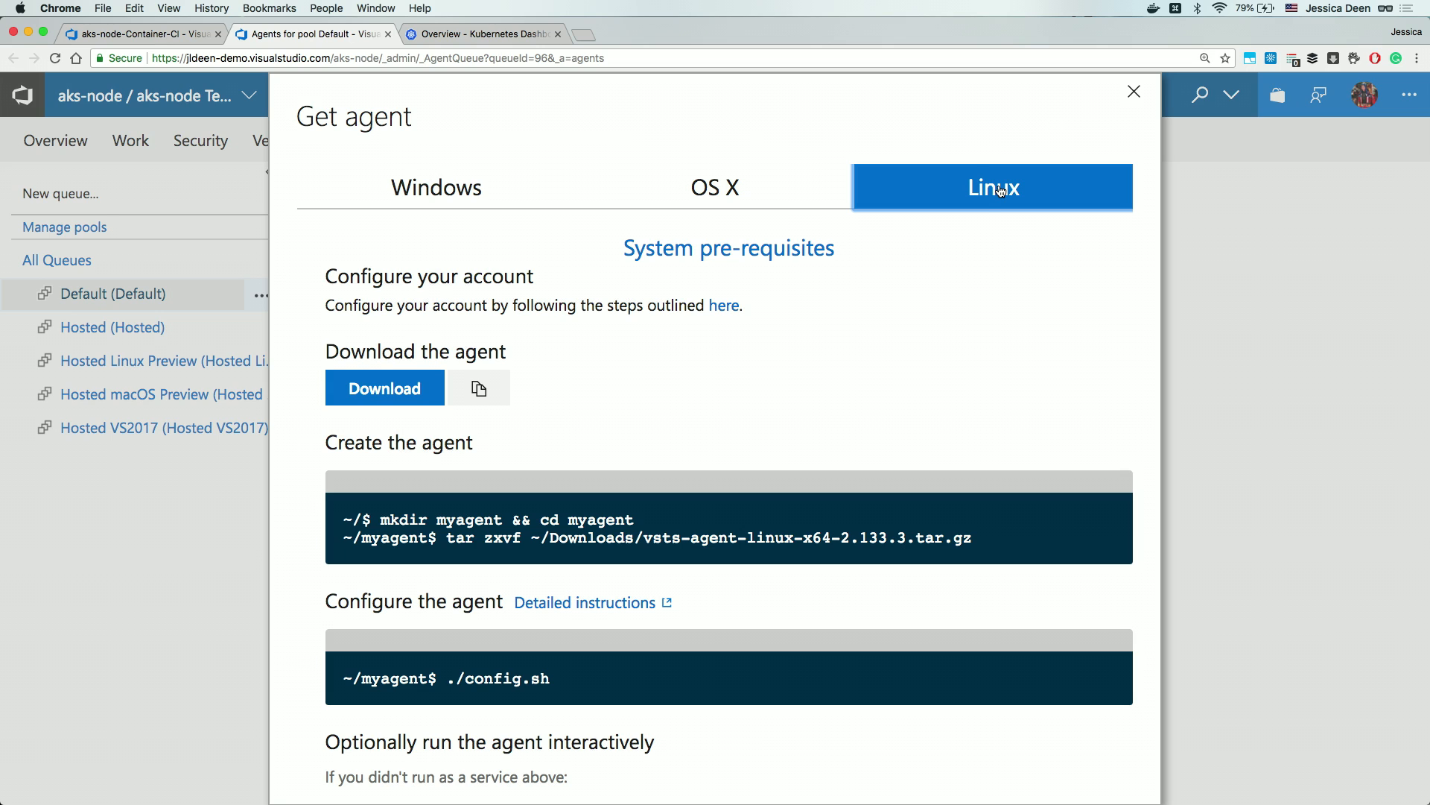
left_click(387, 37)
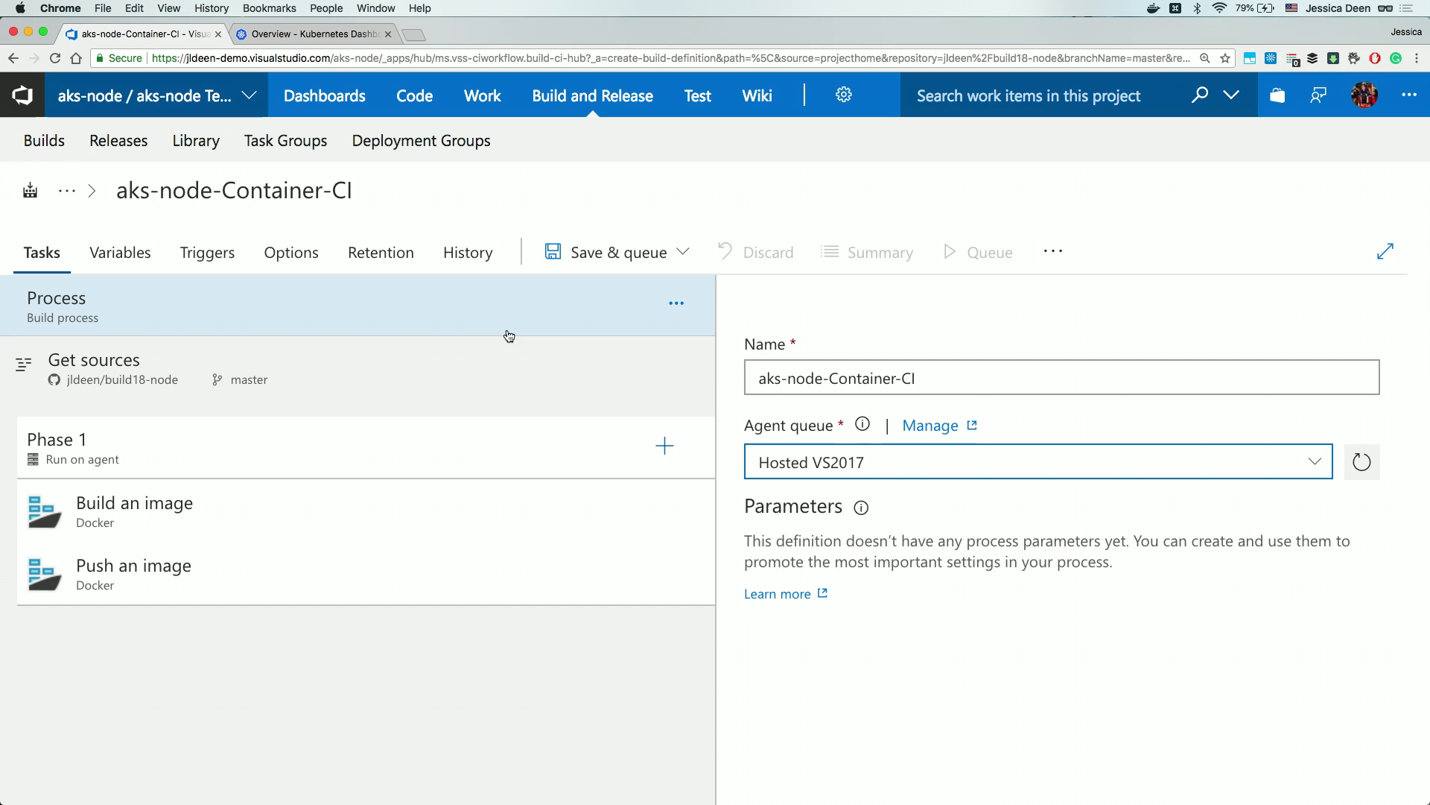
Switch the agent queue to Hosted Linux Preview and open the Build an image task settings.
left_click(1314, 467)
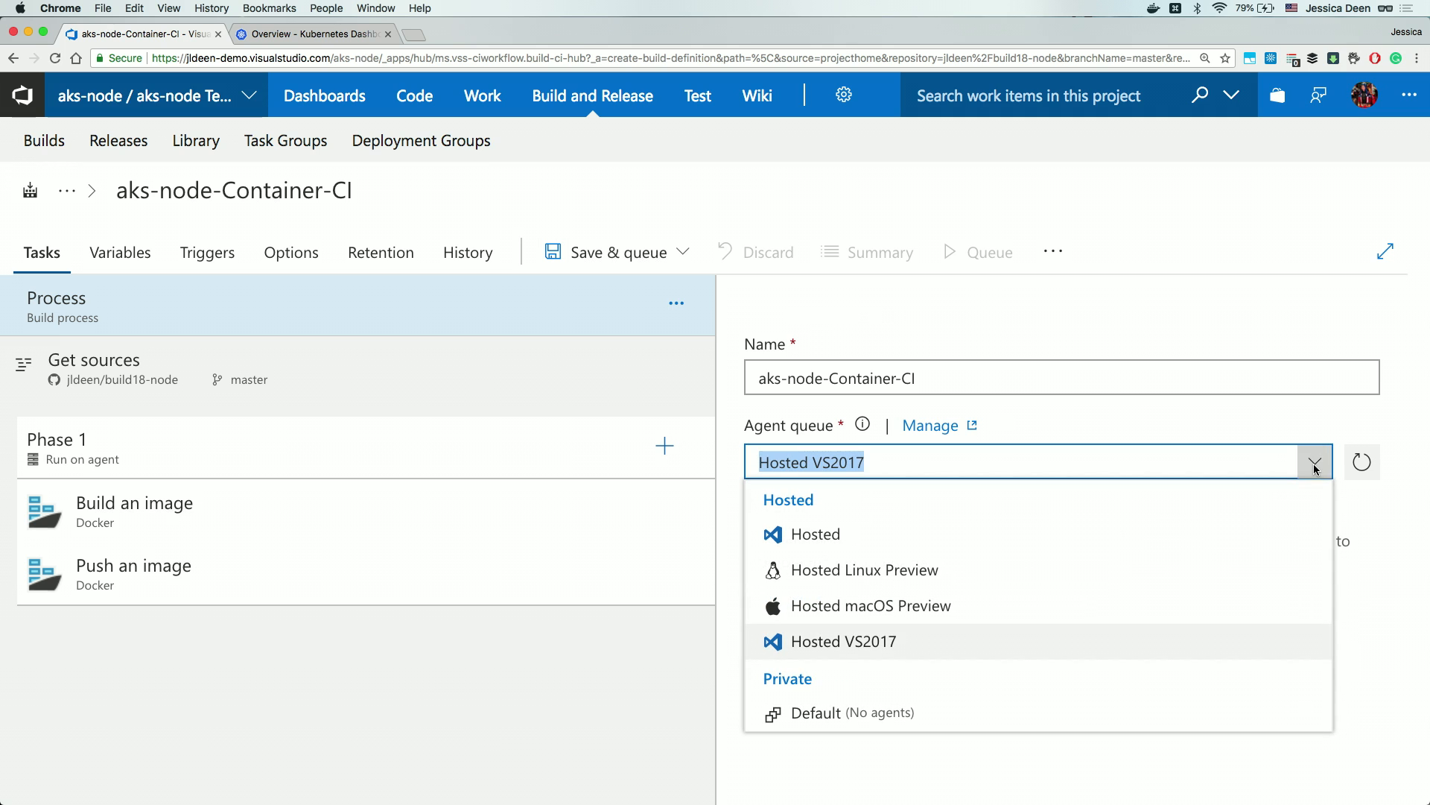
left_click(919, 570)
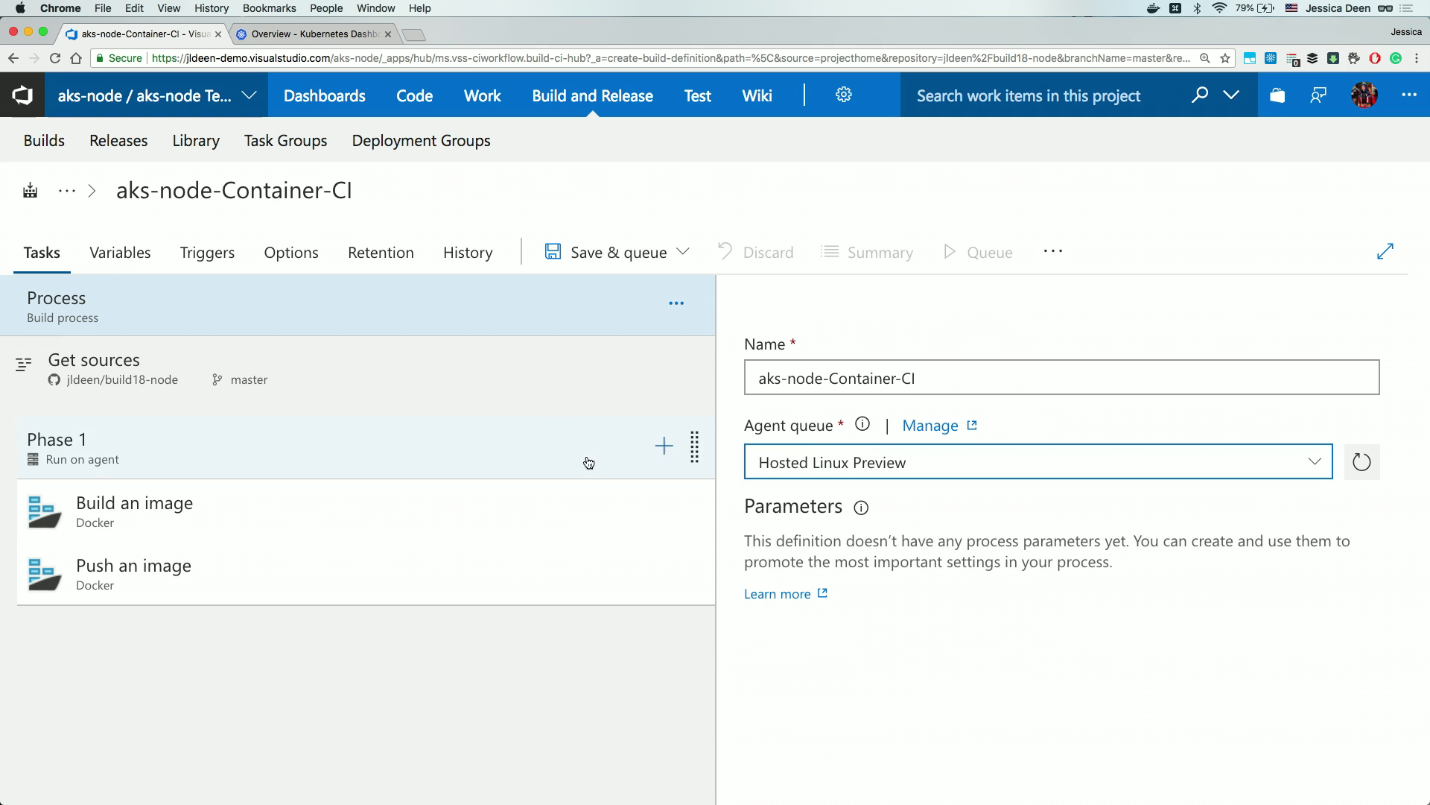
left_click(441, 381)
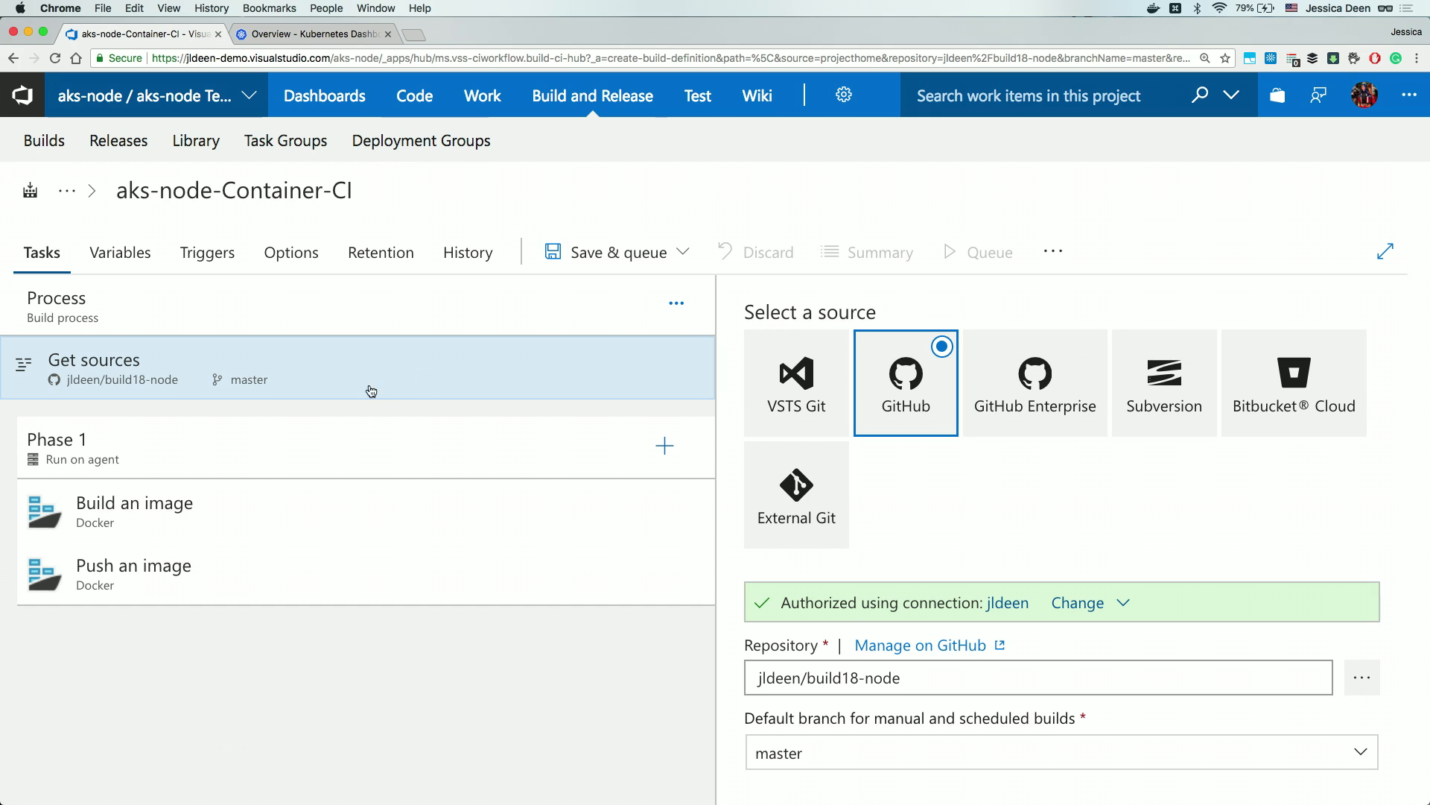
left_click(285, 510)
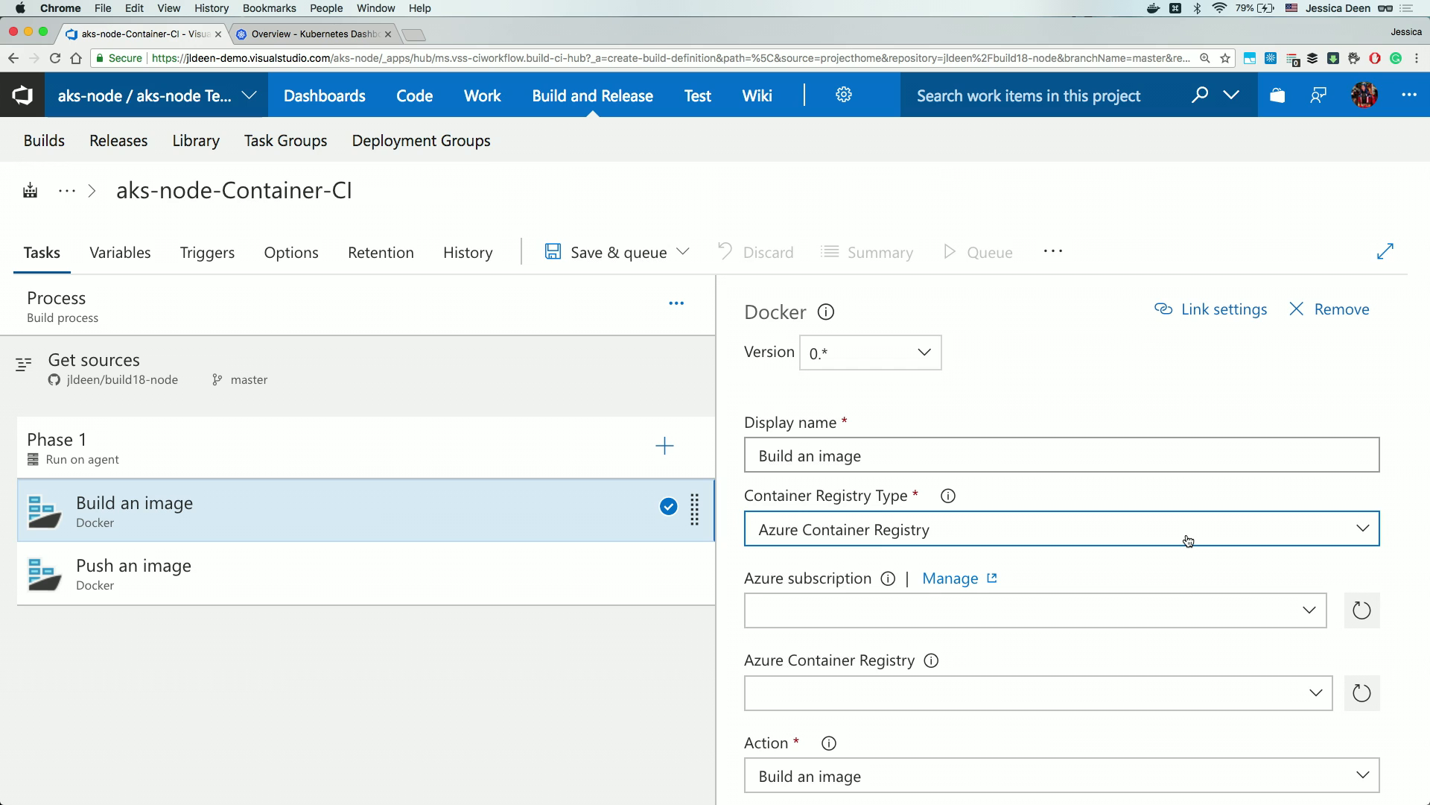
Authorize the Microsoft Azure Internal Consumption subscription and choose the acrjdtest registry.
left_click(1309, 612)
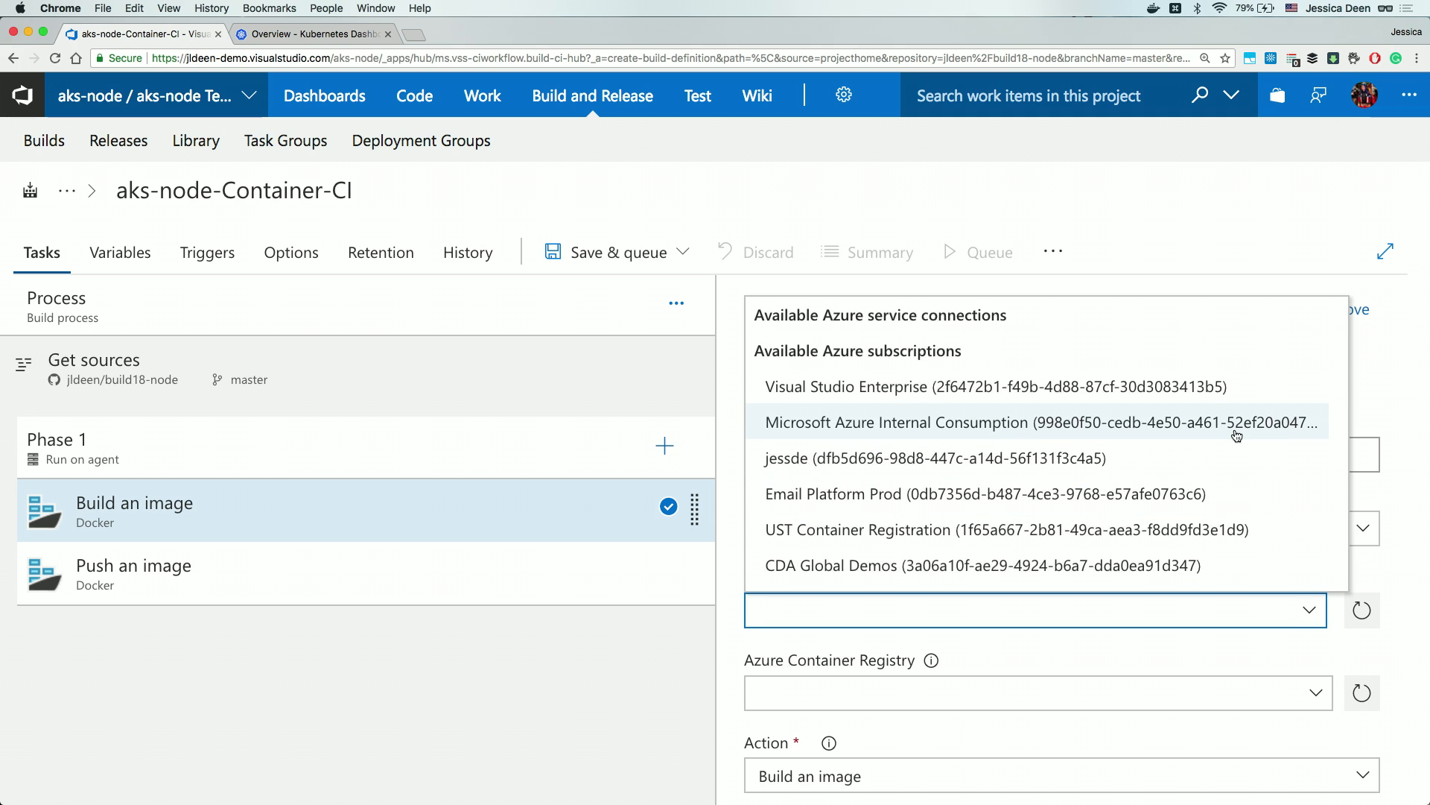
left_click(1186, 421)
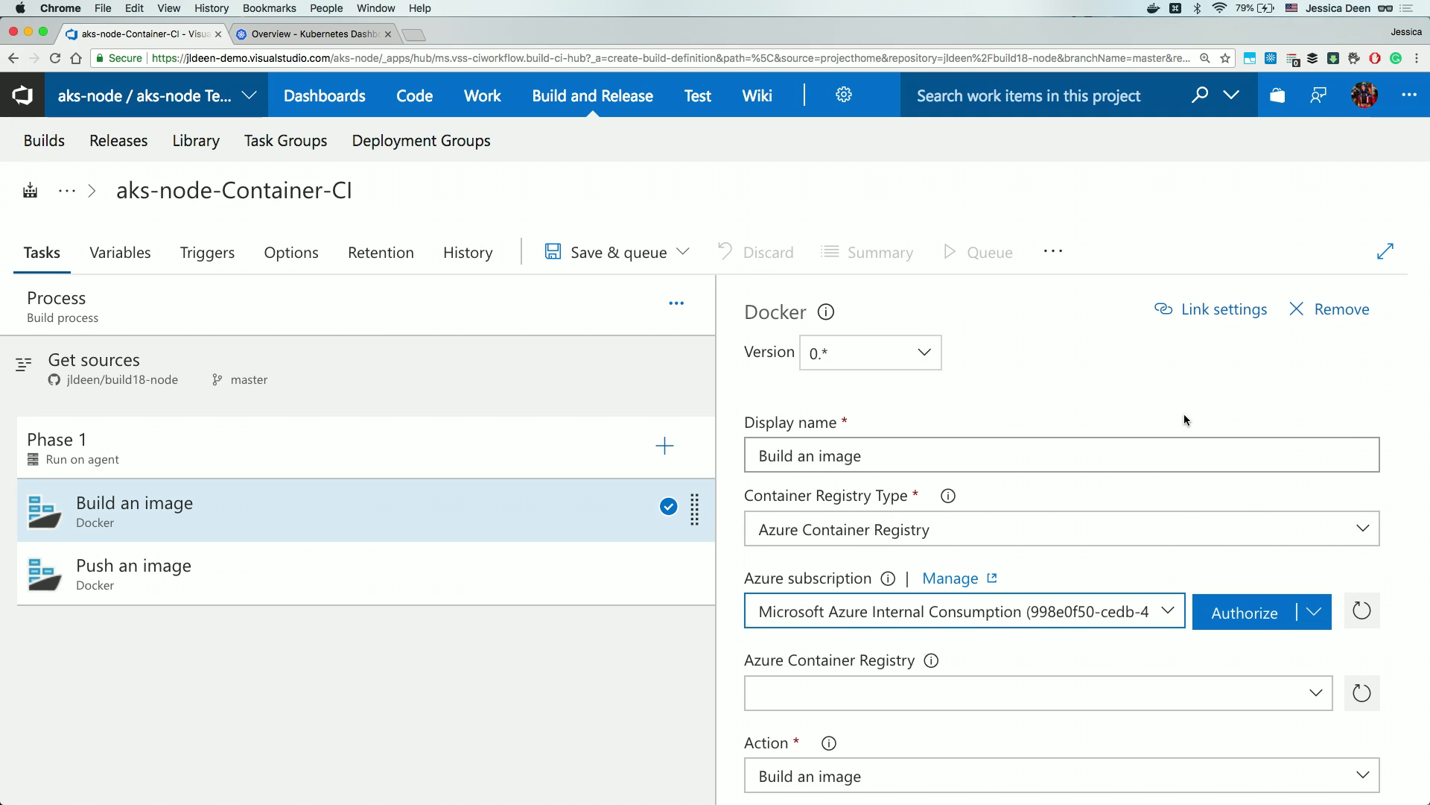
left_click(1260, 610)
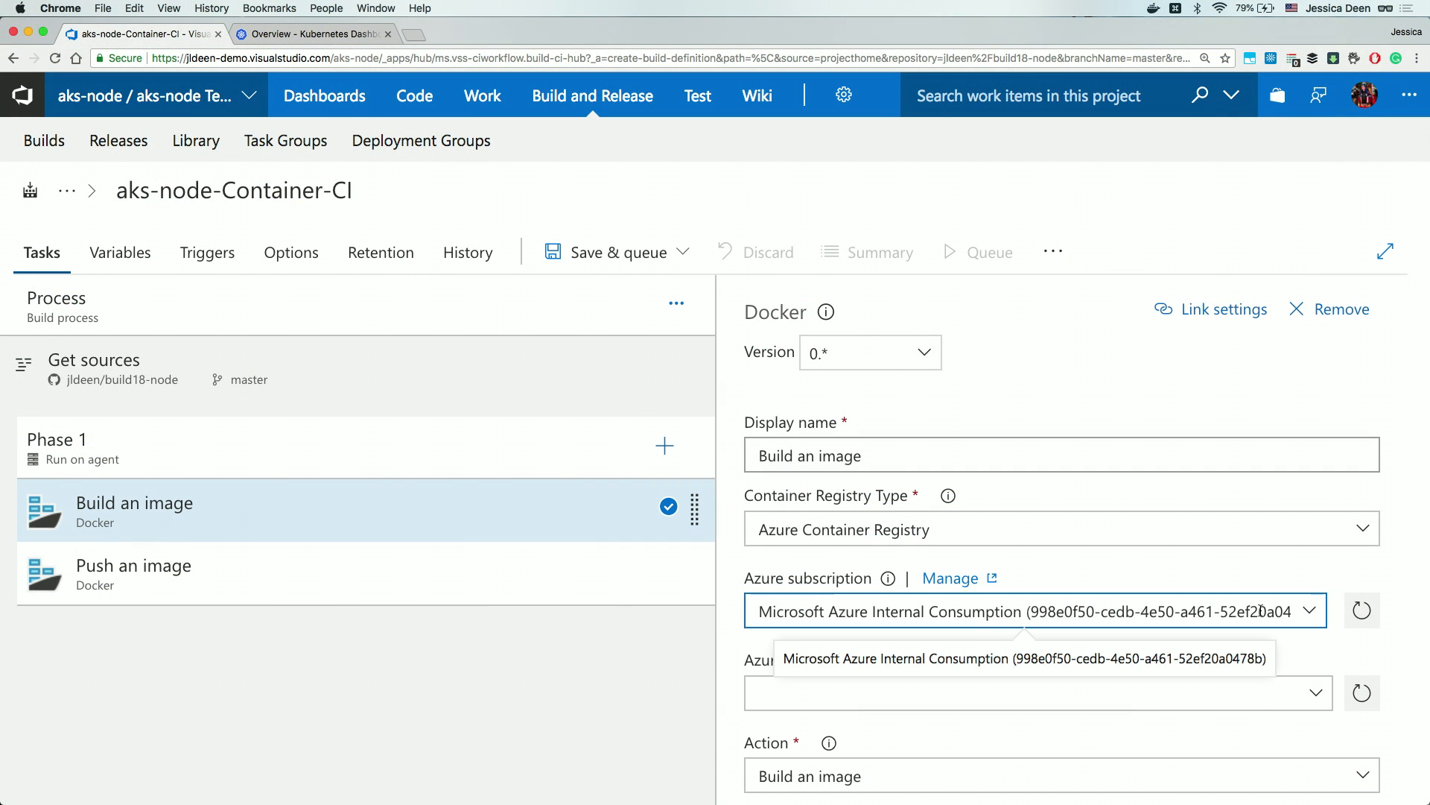
left_click(1319, 699)
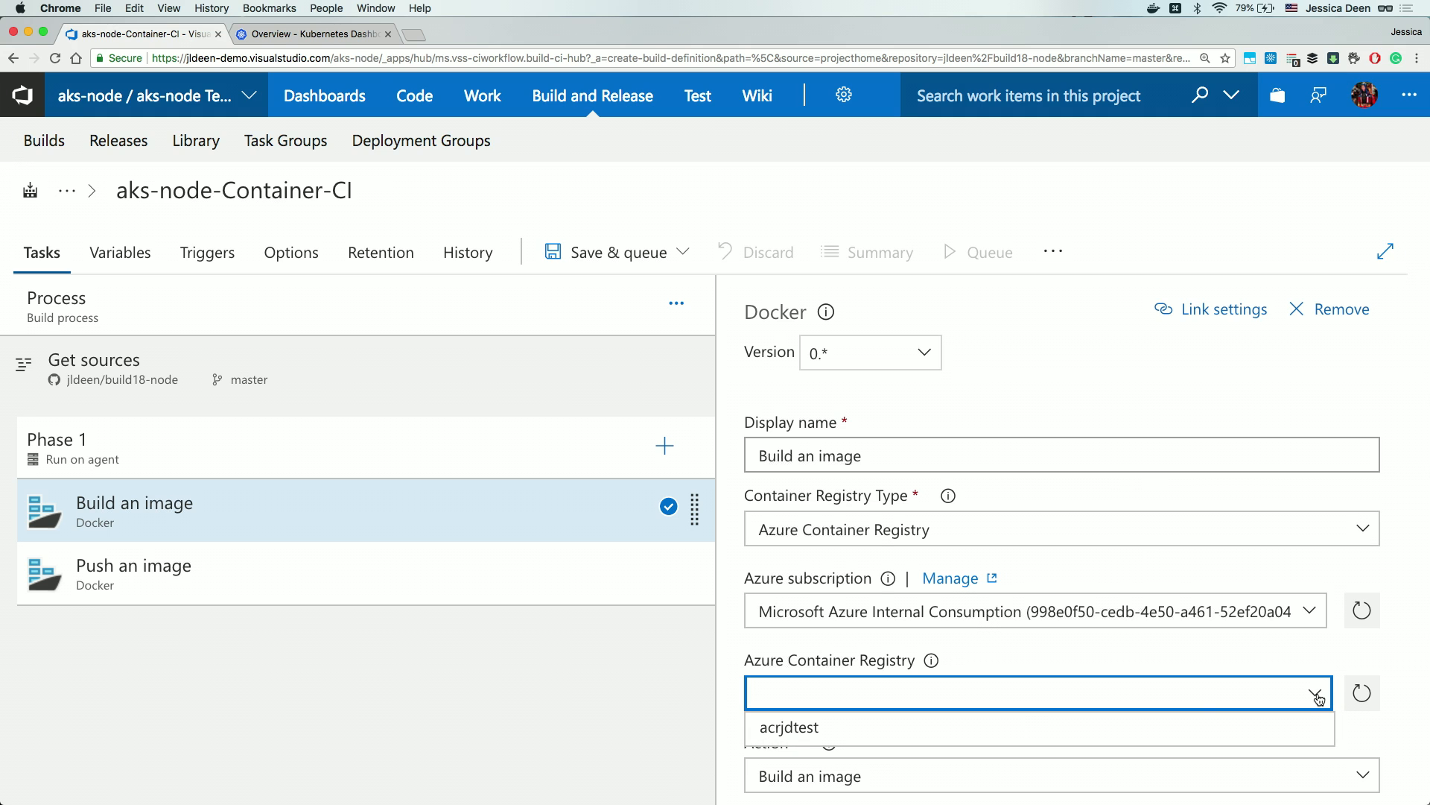
left_click(942, 730)
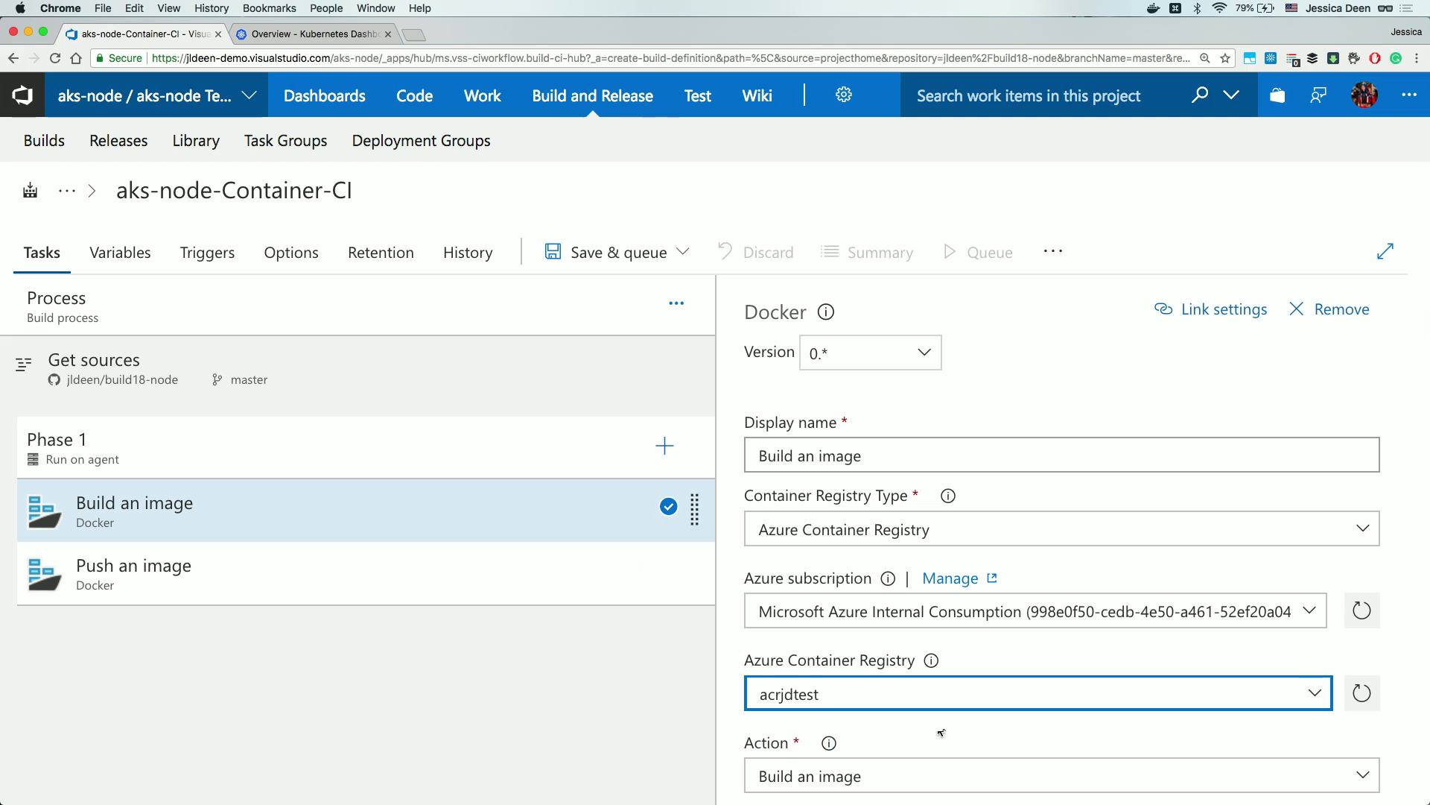
scroll(945, 727, "down", 5)
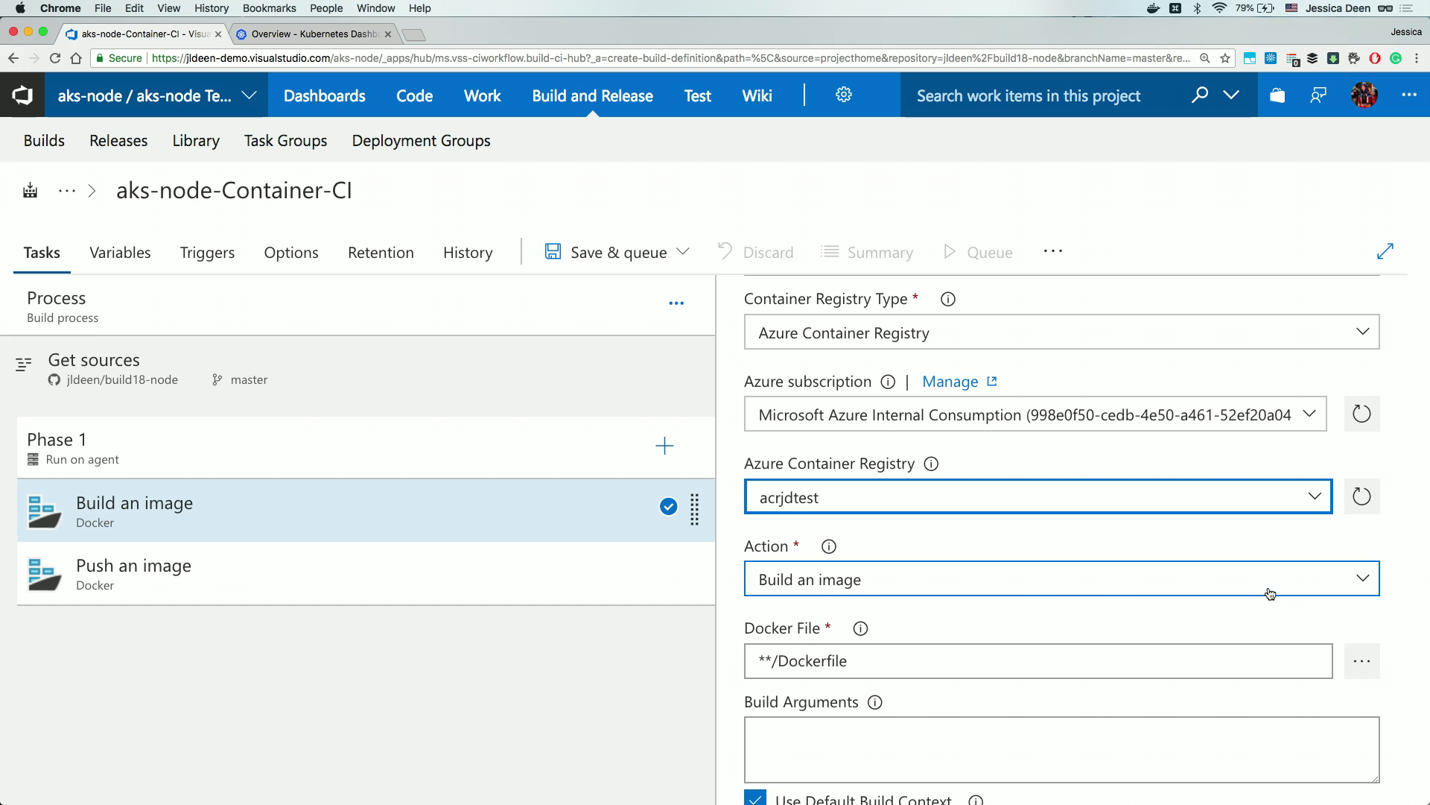
Keep 'Build an image' as the action and set the Docker file to the root Dockerfile.
left_click(1356, 572)
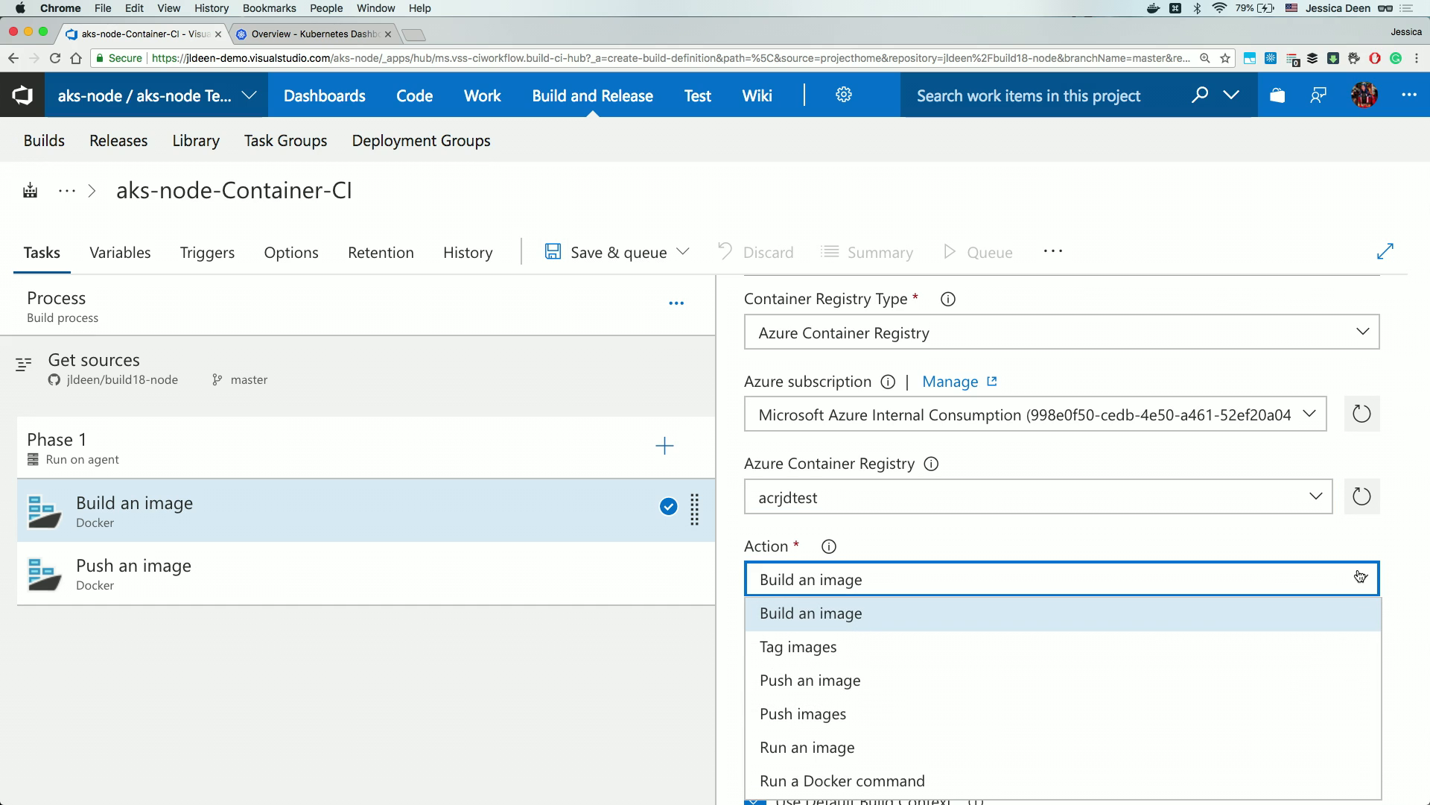
left_click(1194, 613)
scroll(1173, 616, "down", 2)
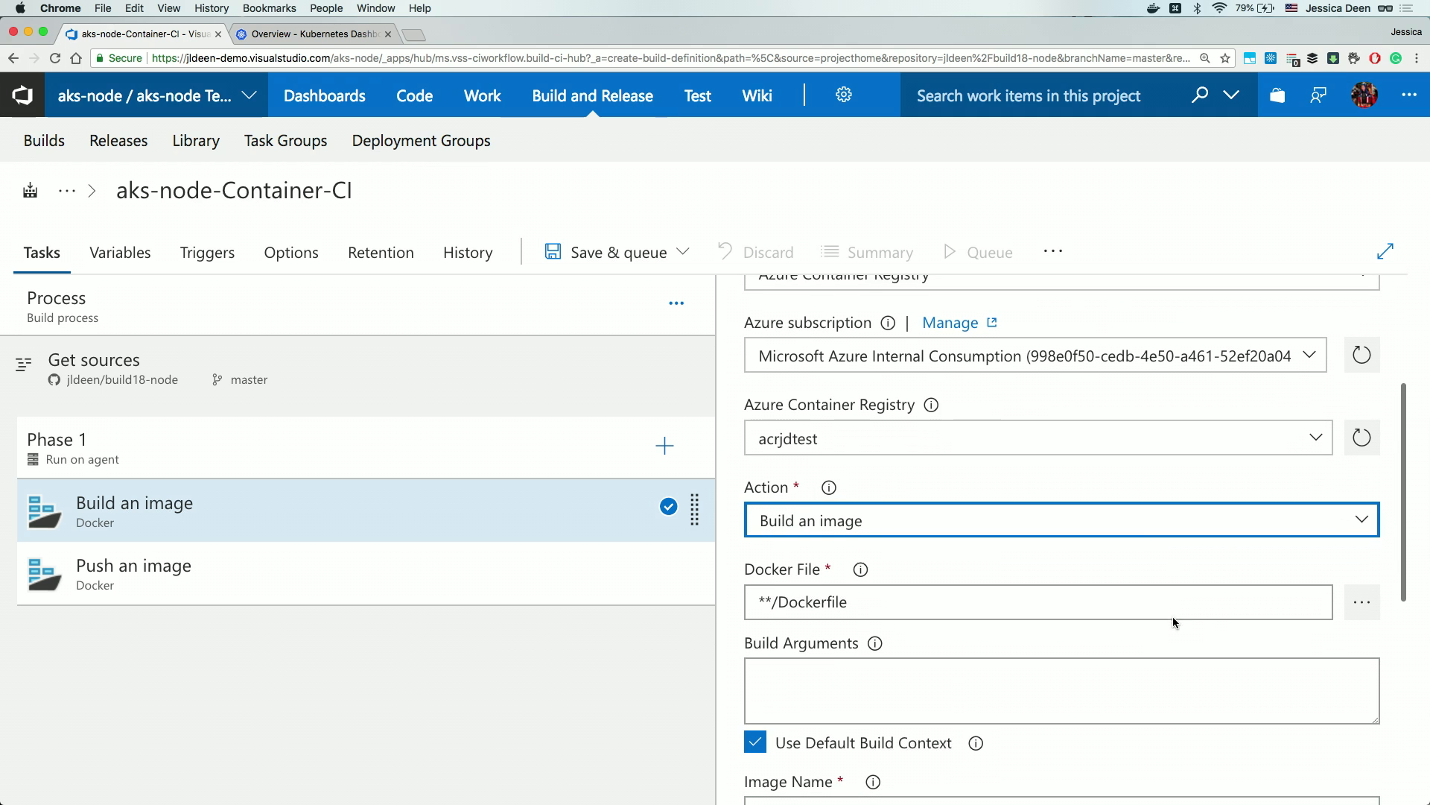
left_click(1358, 610)
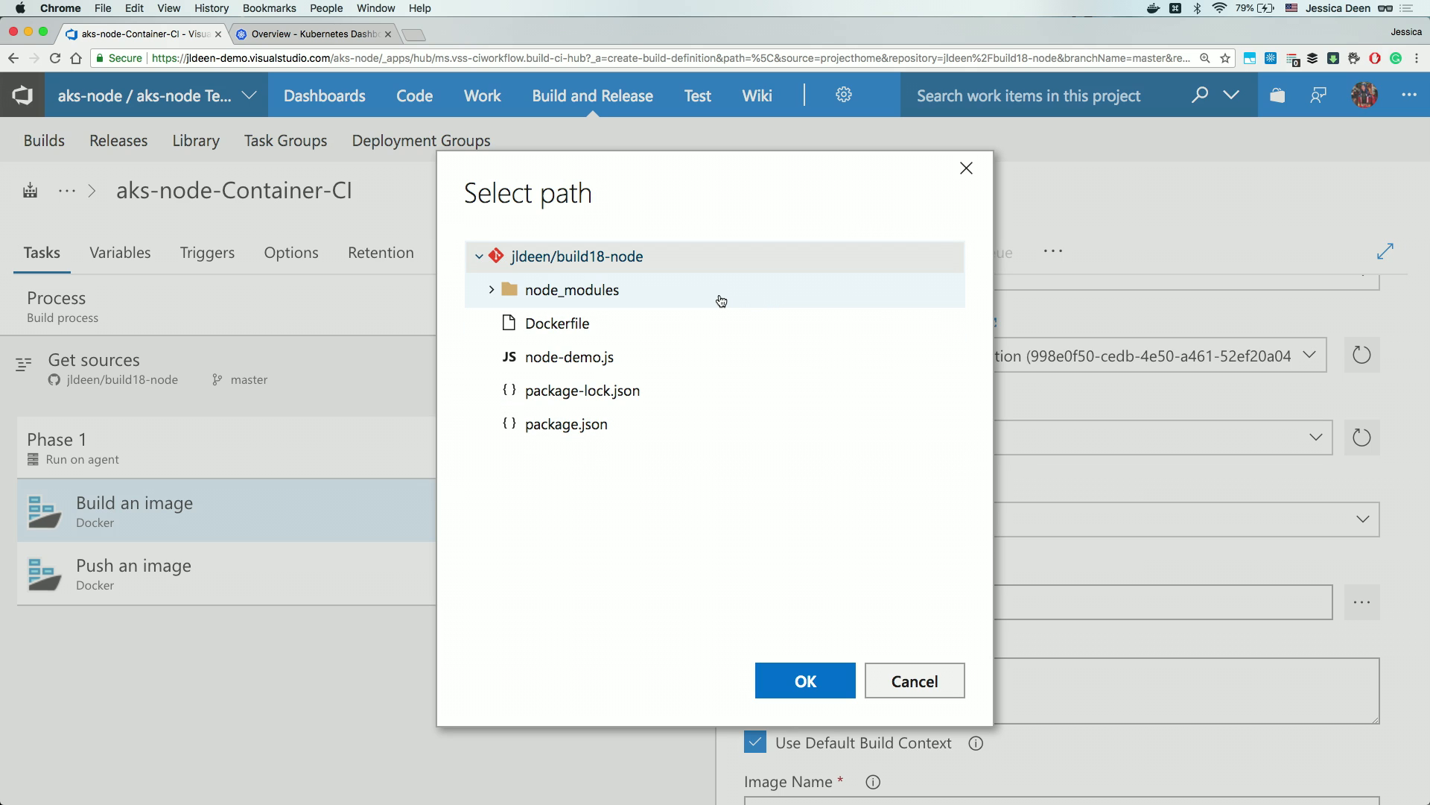
left_click(564, 331)
left_click(806, 681)
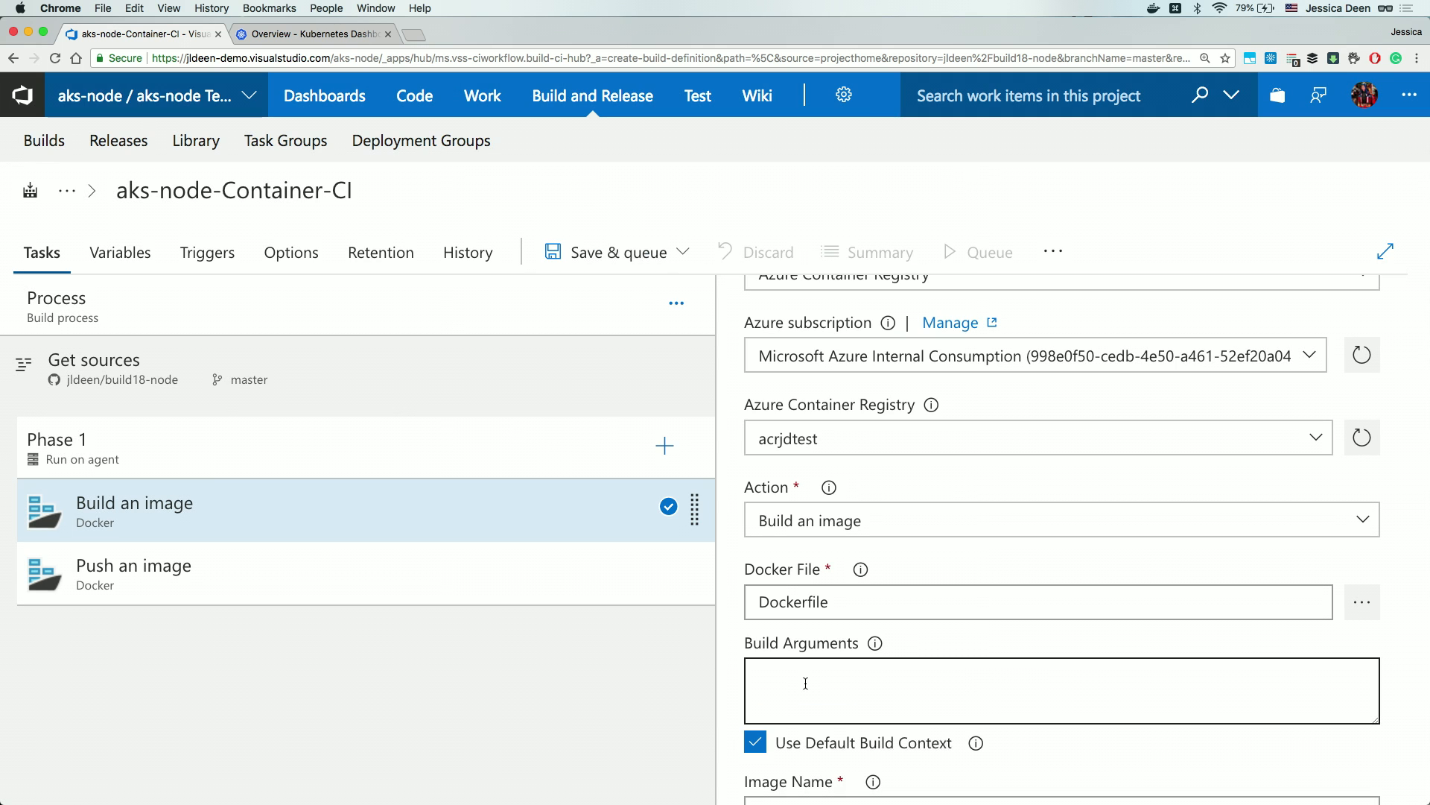
Include the latest tag on the built image, then select the Push an image task.
scroll(805, 683, "down", 5)
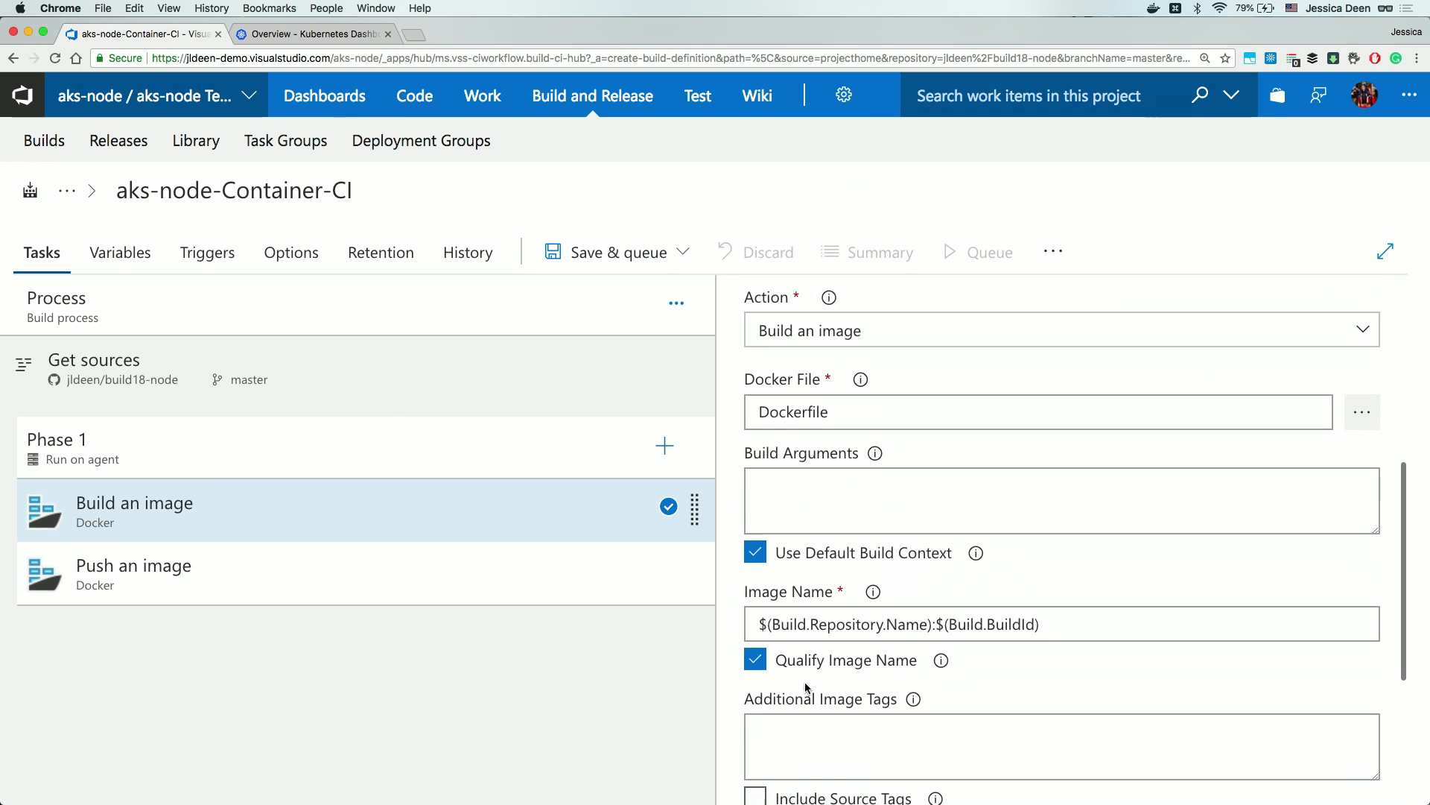
scroll(805, 681, "down", 2)
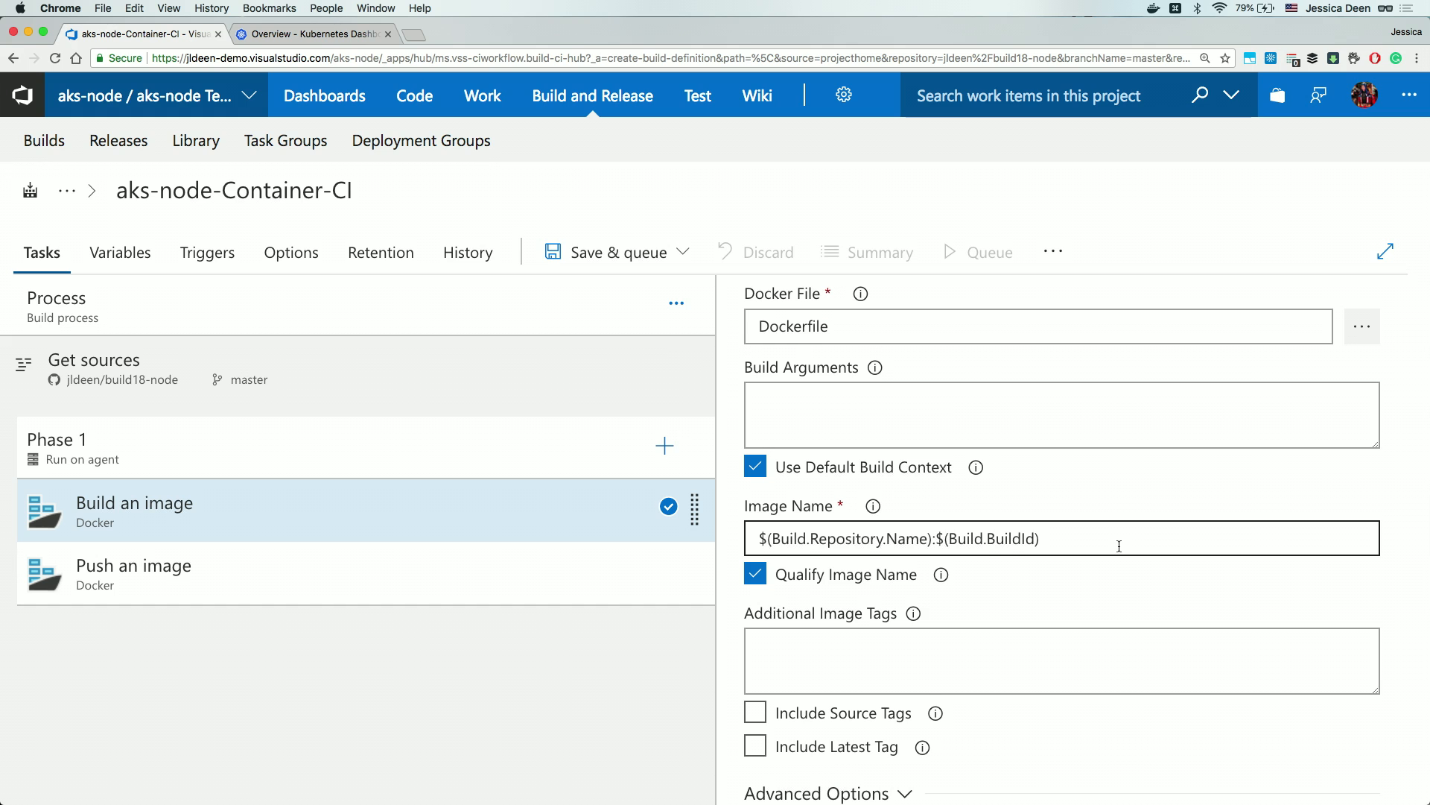
scroll(1119, 546, "down", 2)
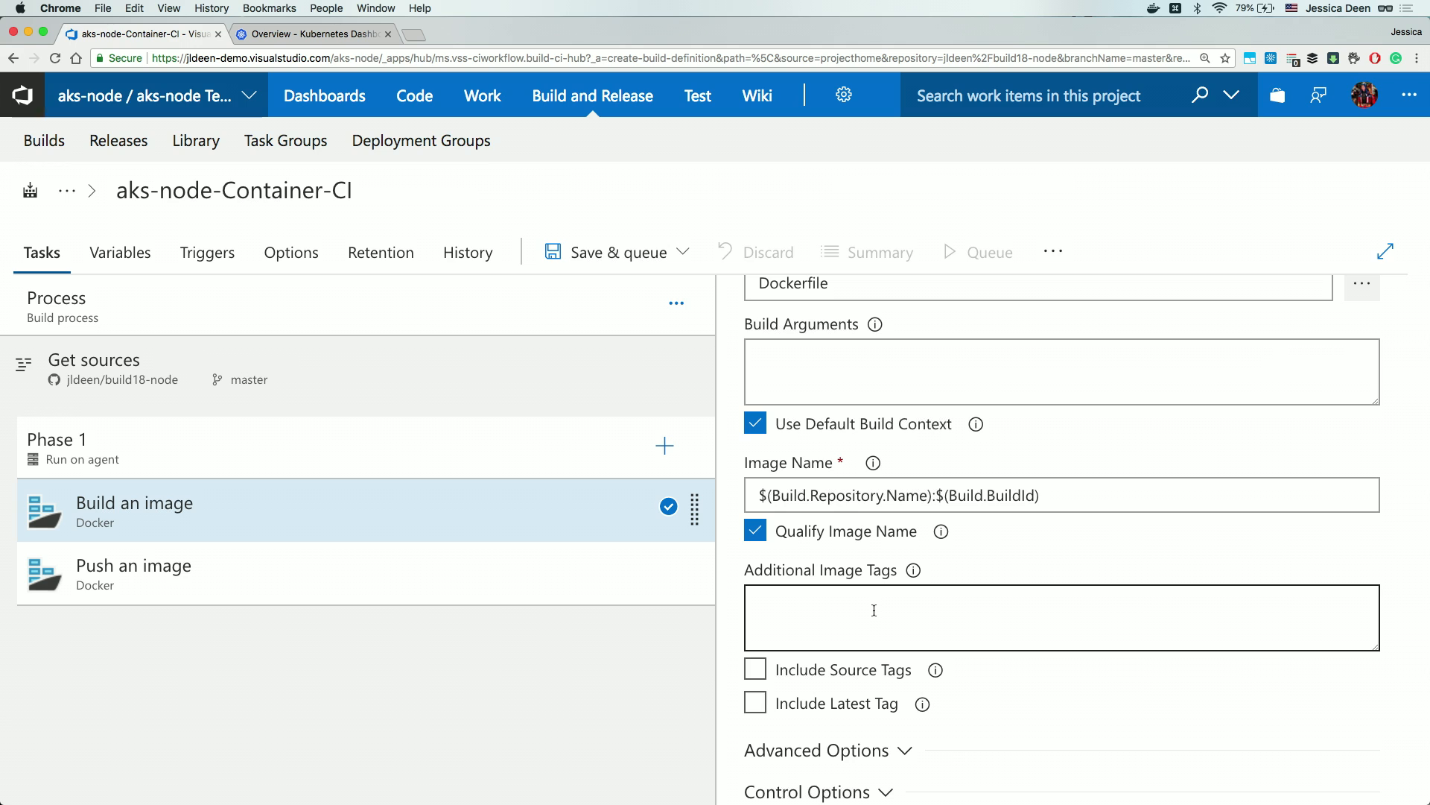
left_click(757, 703)
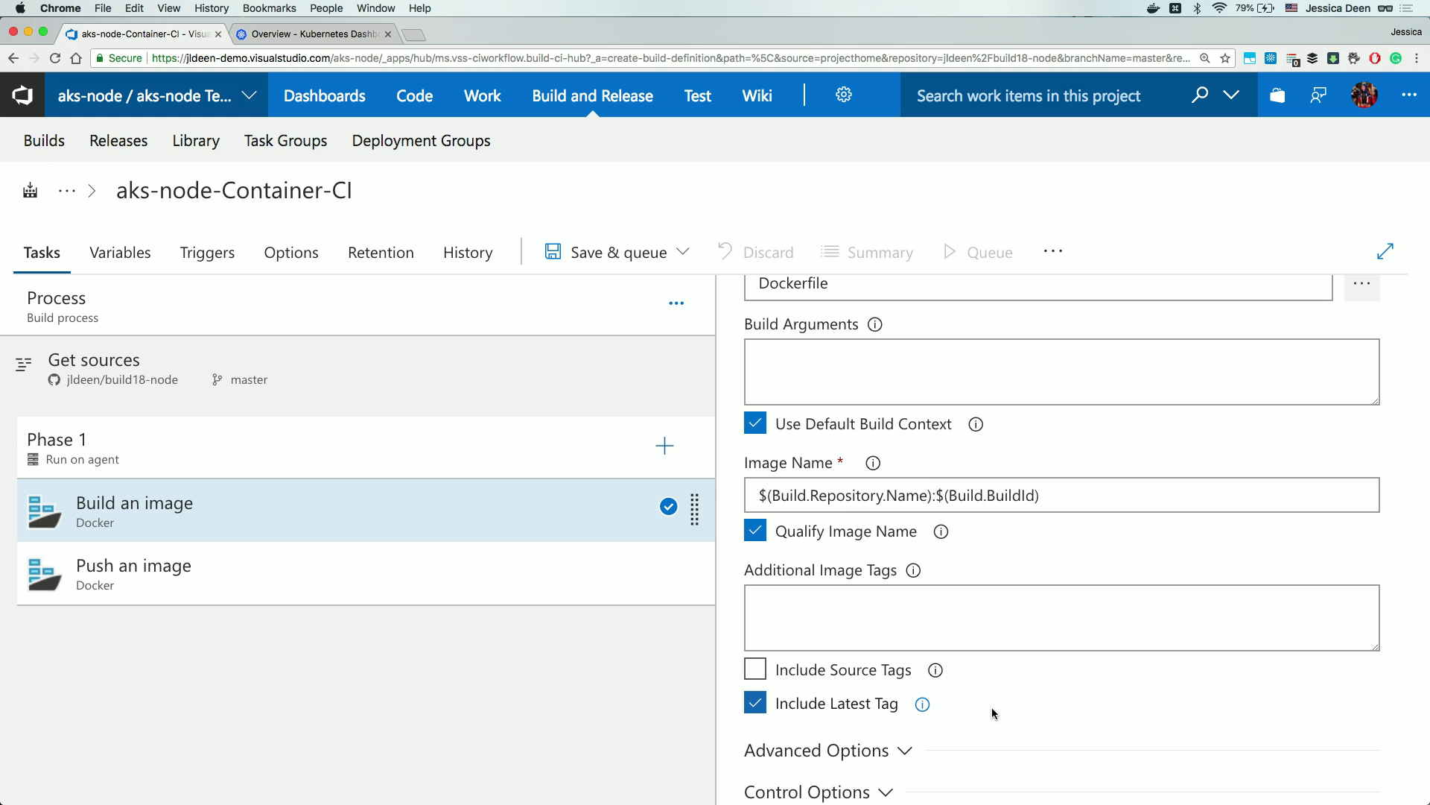
left_click(418, 578)
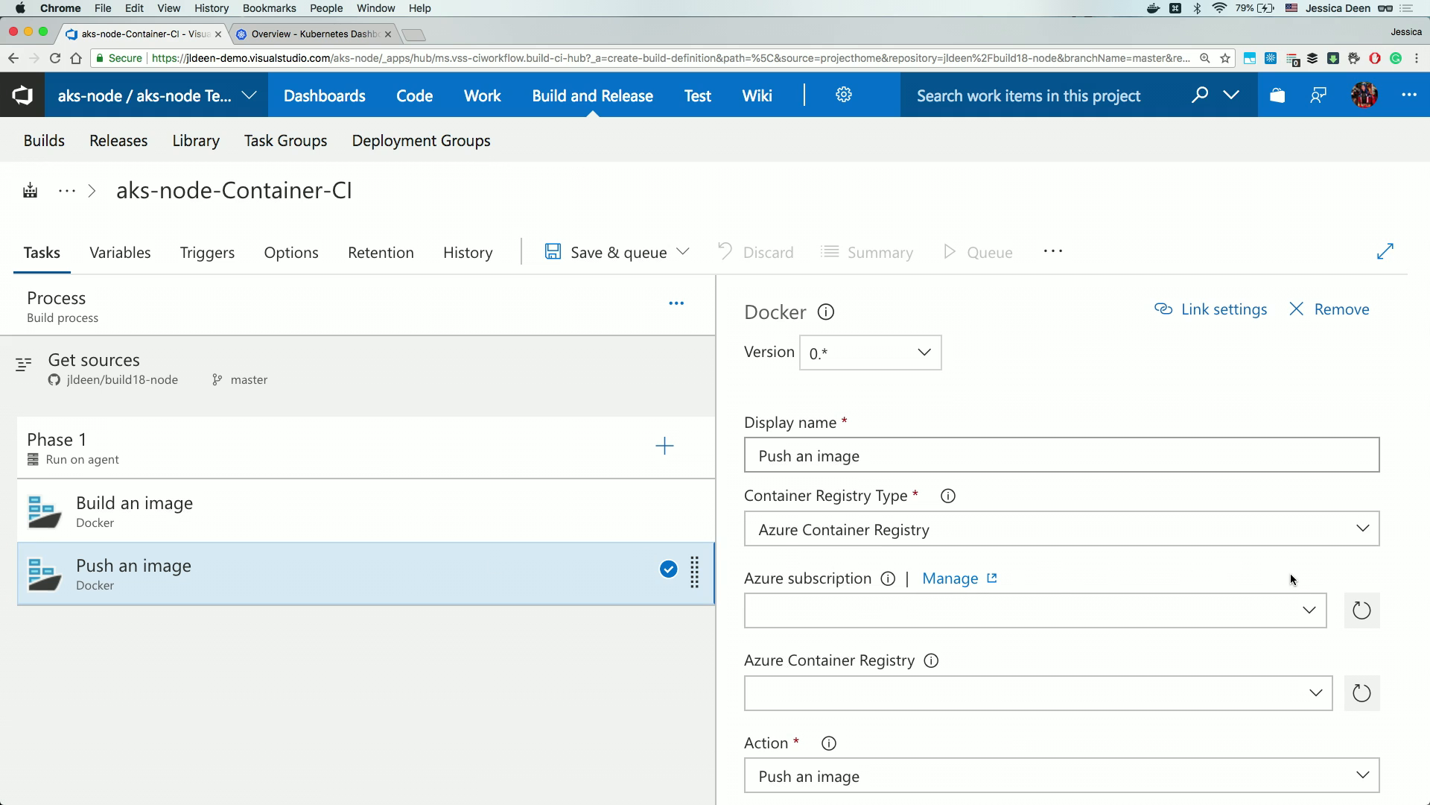
Point Push an image at the Microsoft Azure Internal Consumption subscription and acrjdtest registry.
left_click(1310, 610)
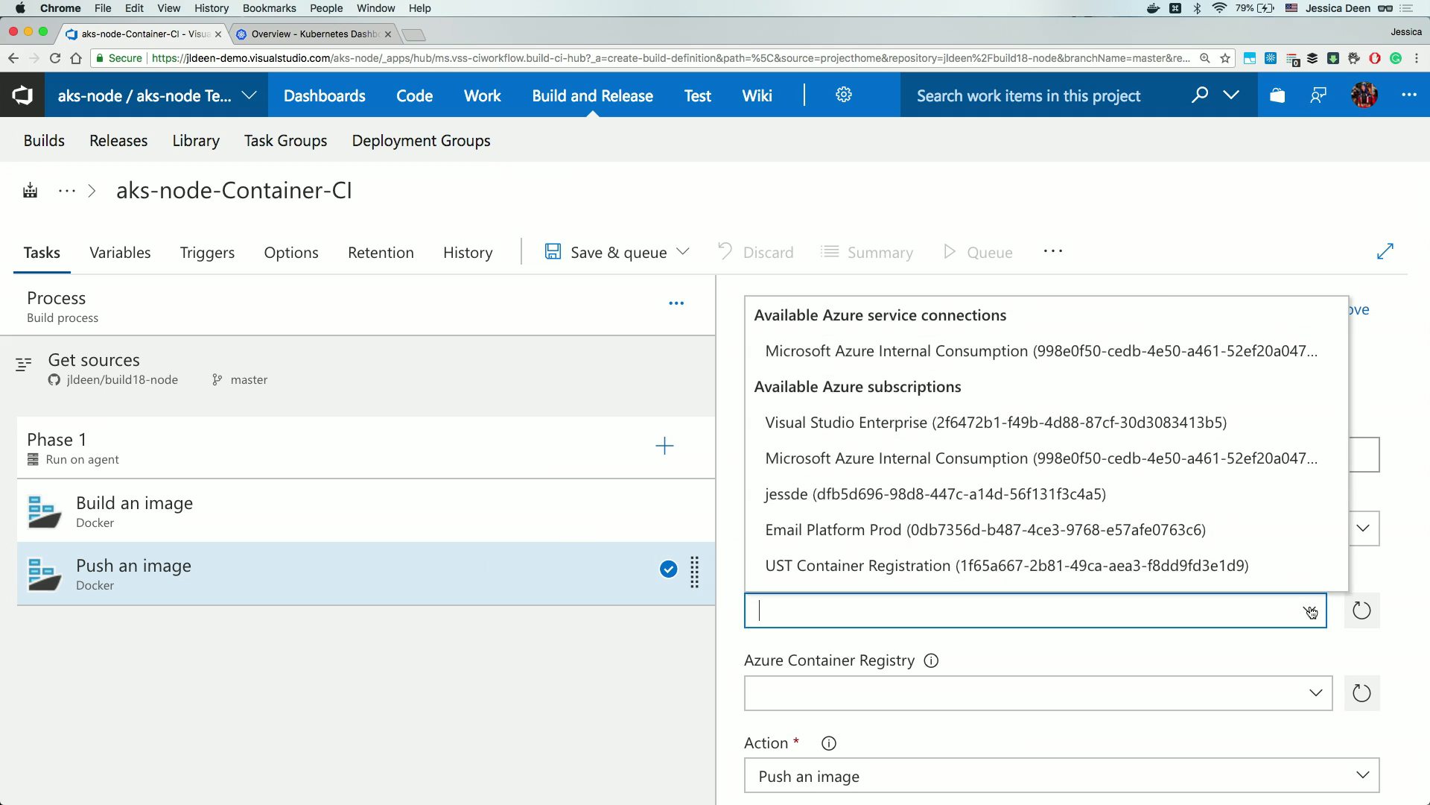
left_click(1145, 356)
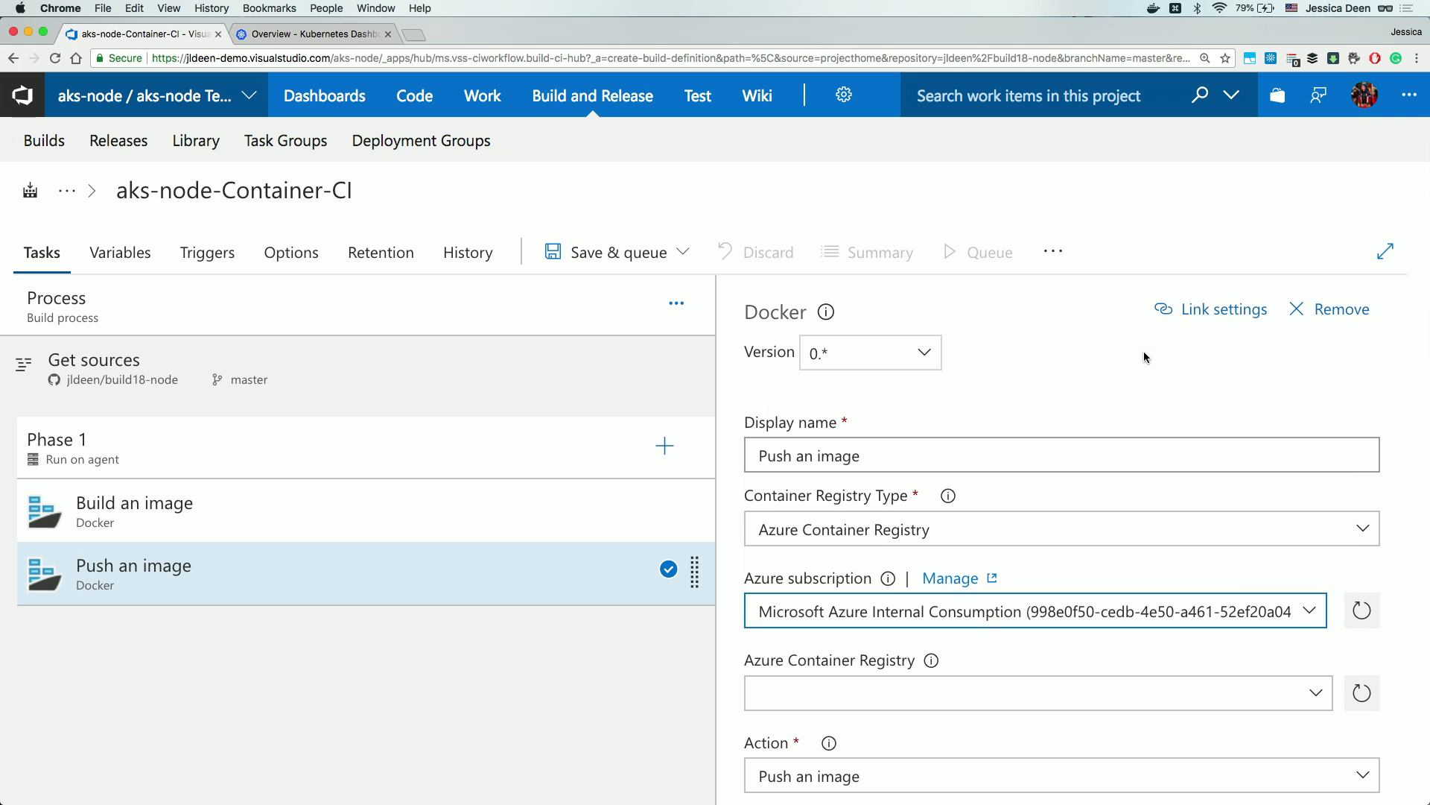
left_click(1317, 696)
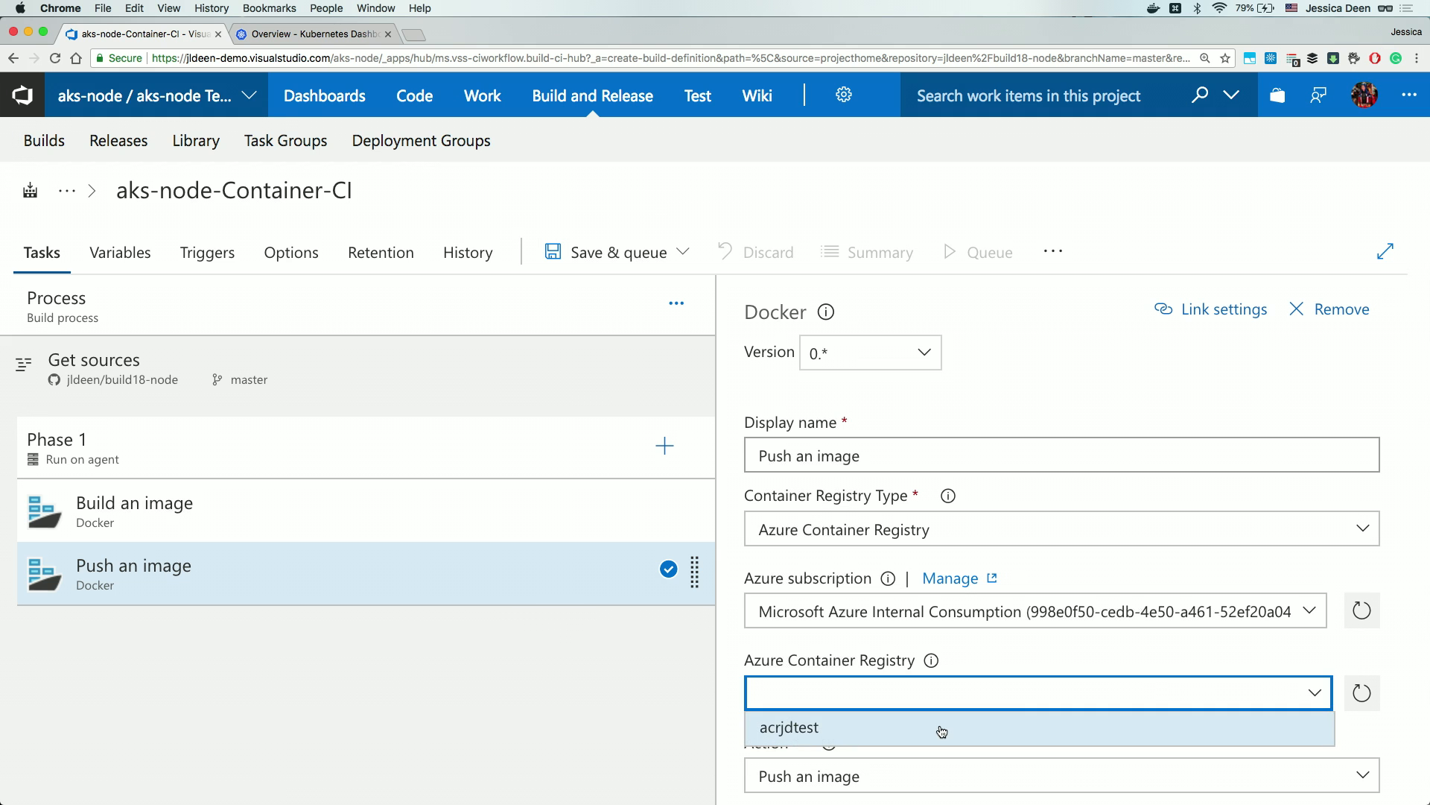
left_click(886, 728)
Include the latest tag in the push and bring up the save options.
scroll(1009, 718, "down", 3)
scroll(1009, 718, "down", 2)
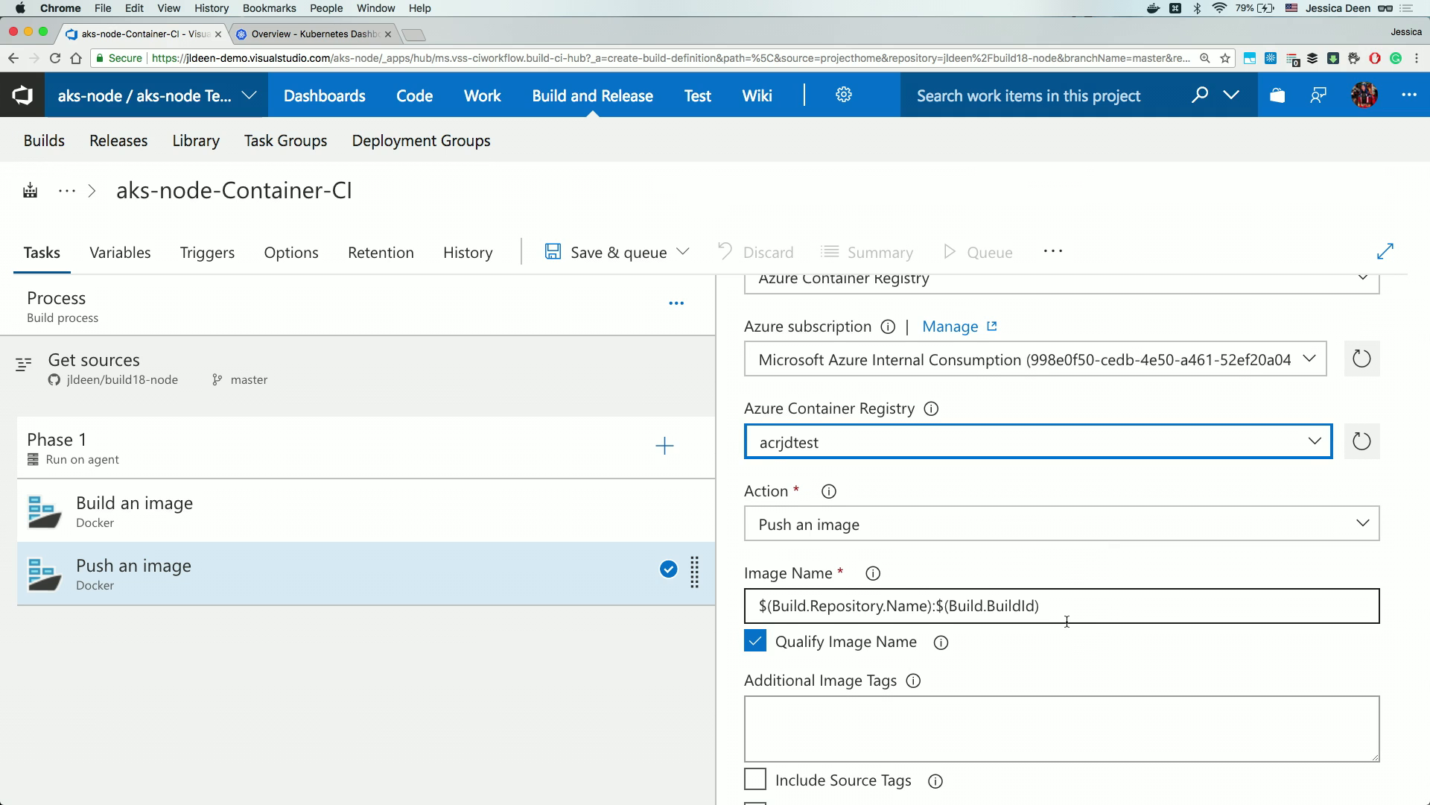
scroll(1067, 621, "down", 2)
left_click(756, 716)
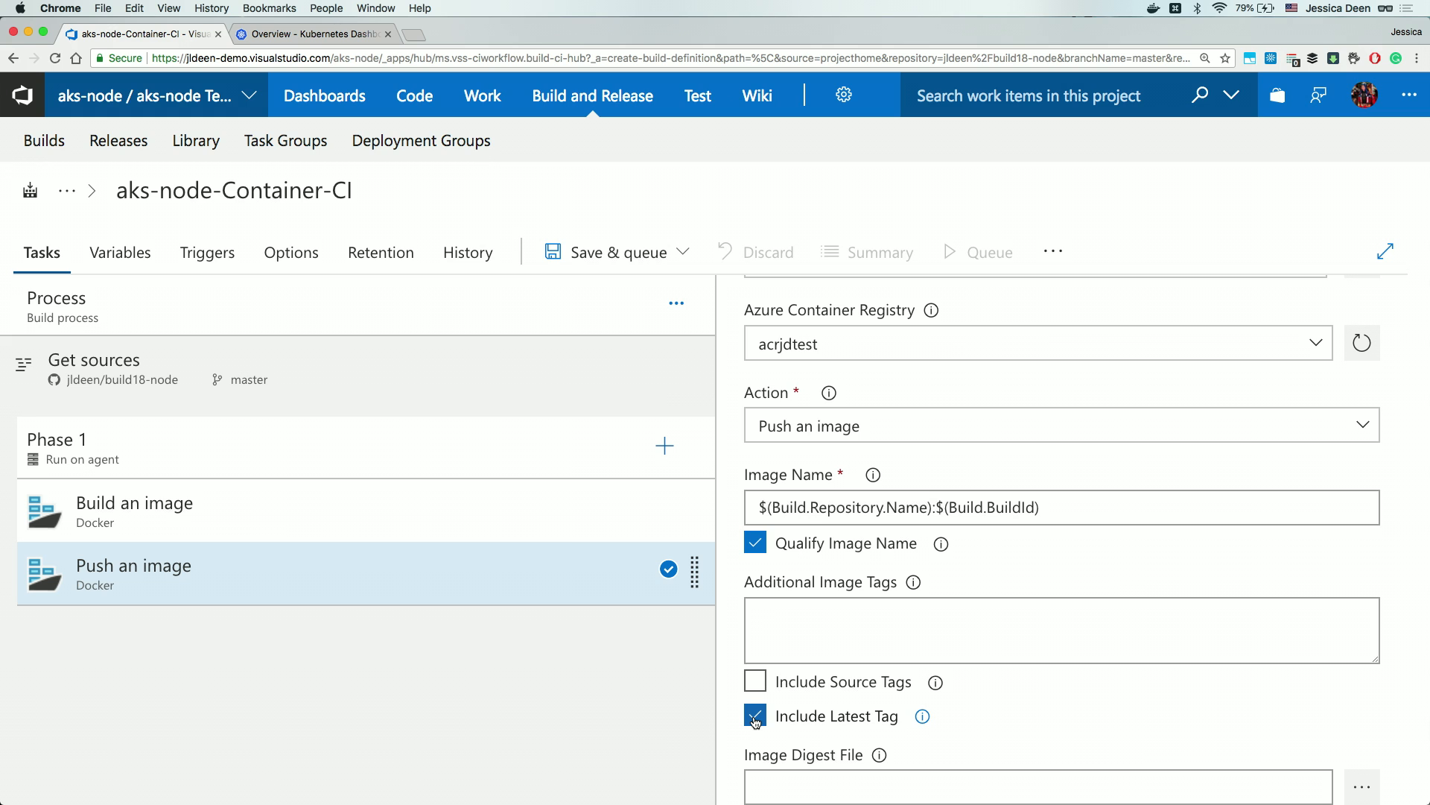
left_click(639, 251)
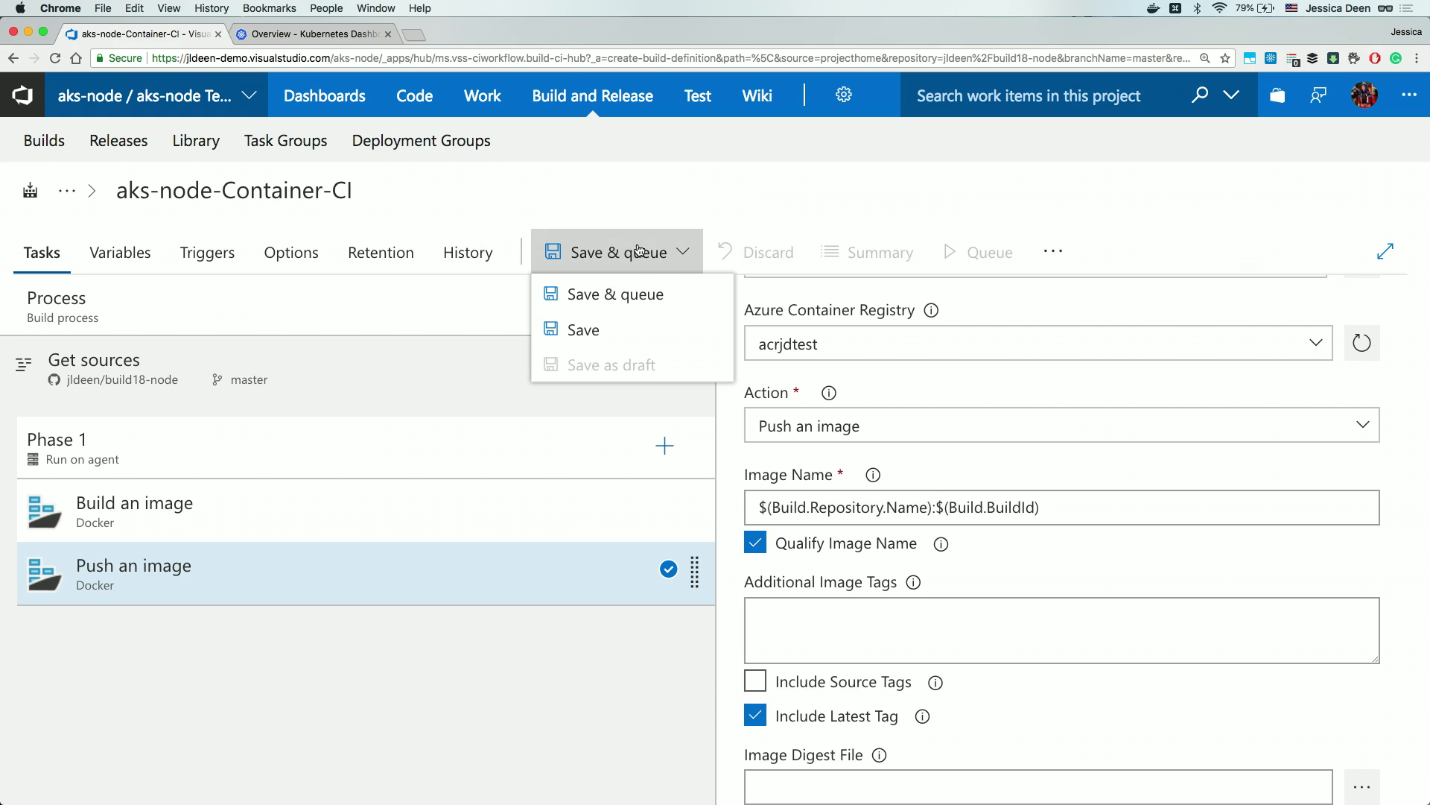
Save the definition and queue build 20180503.1 from master on Hosted Linux Preview.
left_click(638, 290)
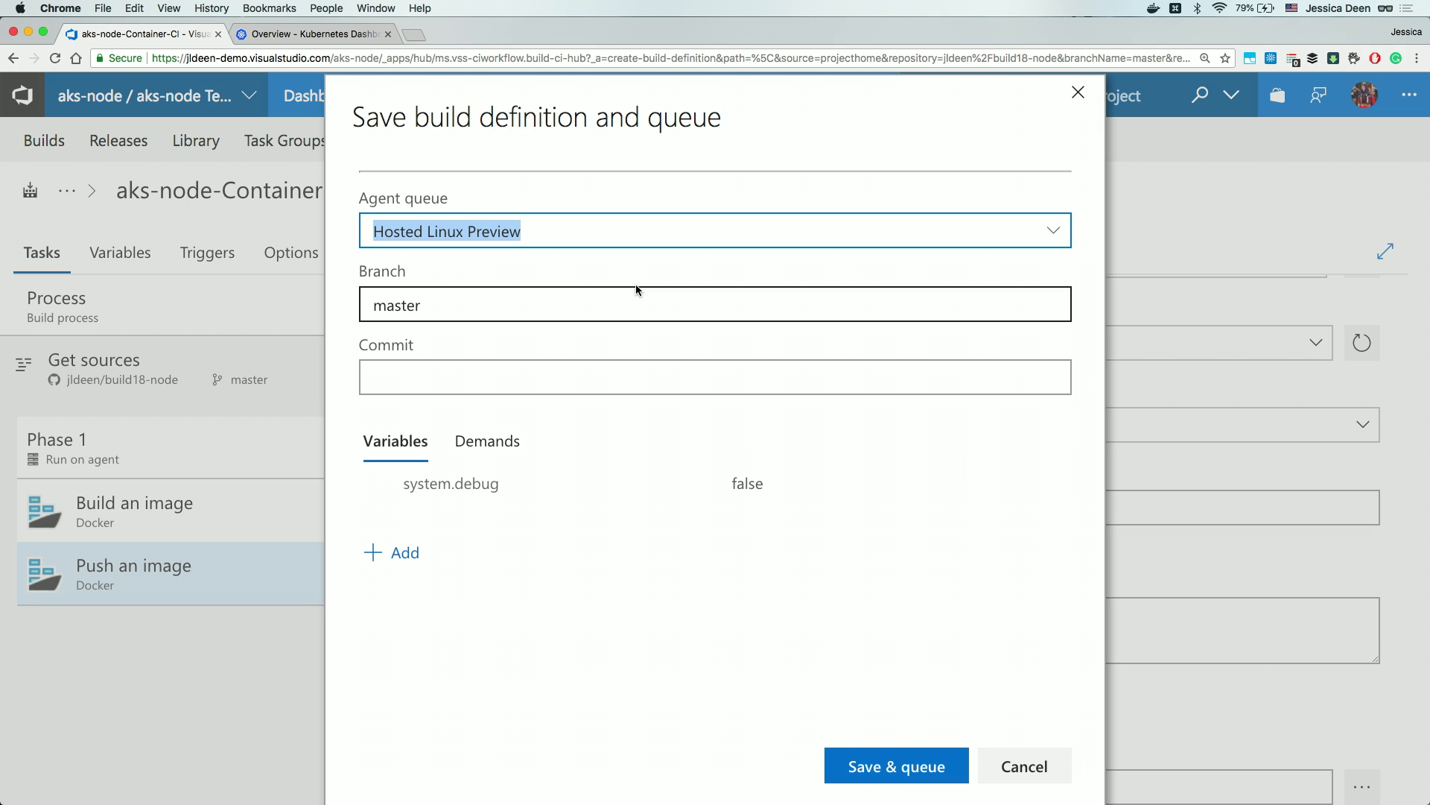
left_click(900, 768)
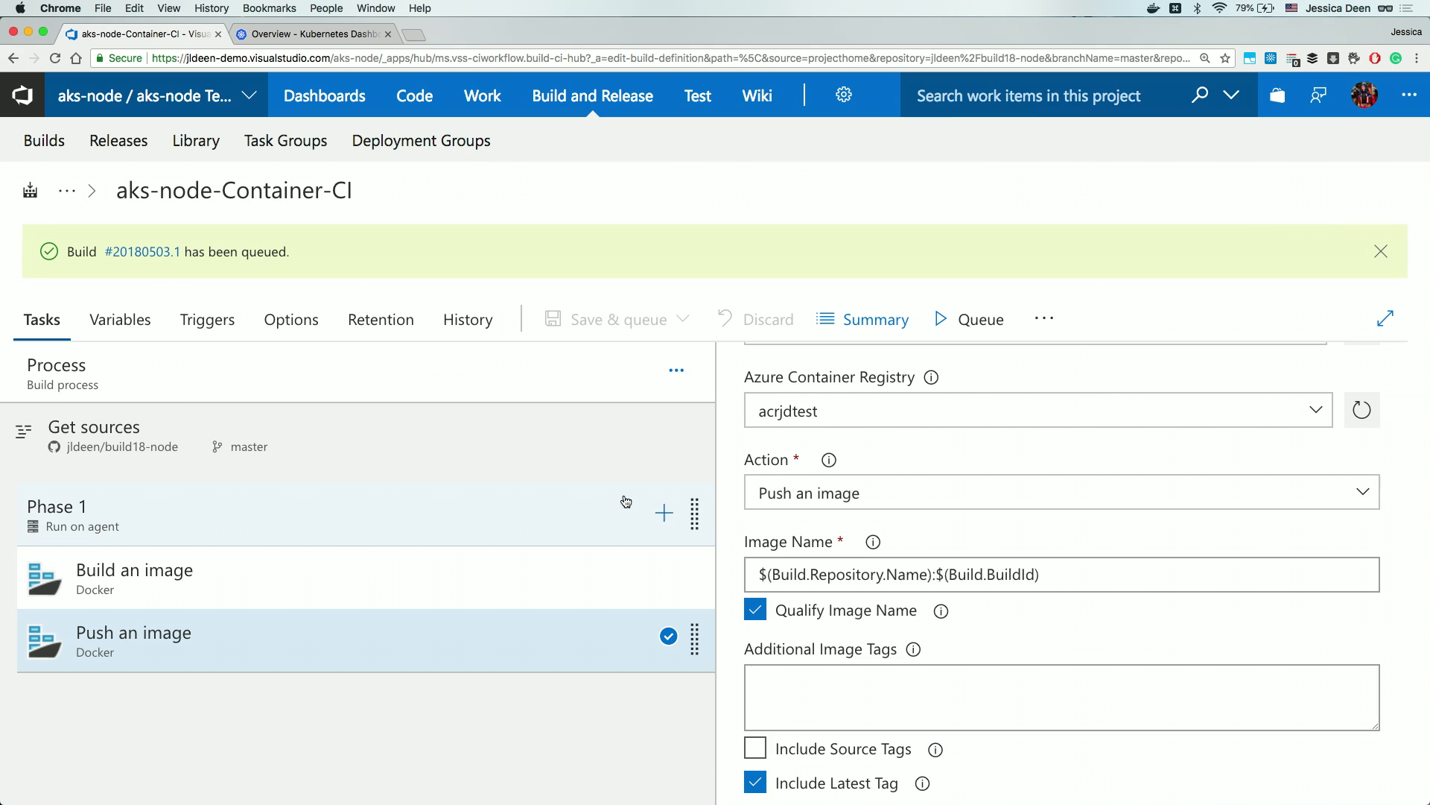
View the results of succeeded build 20180503.1 and begin creating a release from it.
left_click(147, 255)
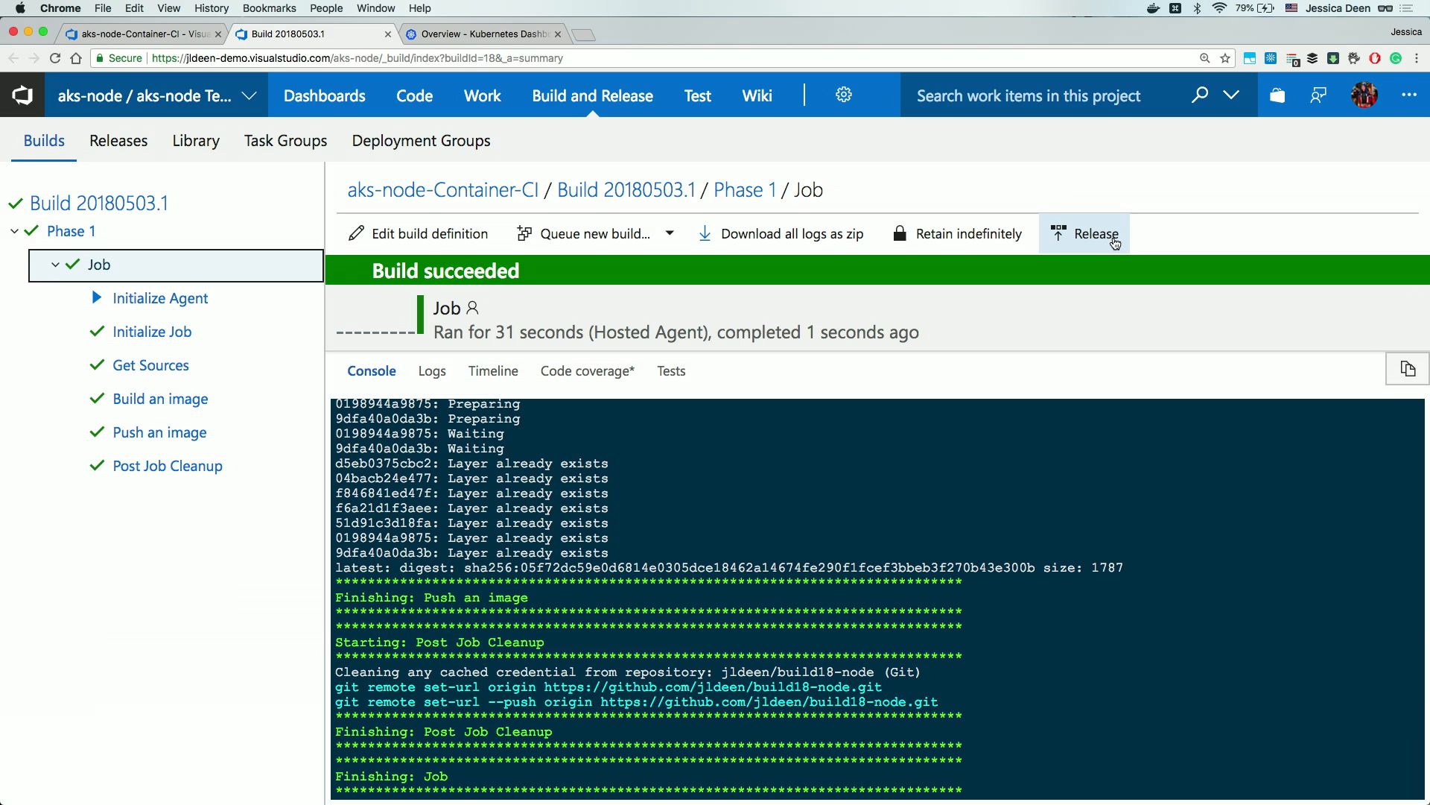
left_click(1115, 243)
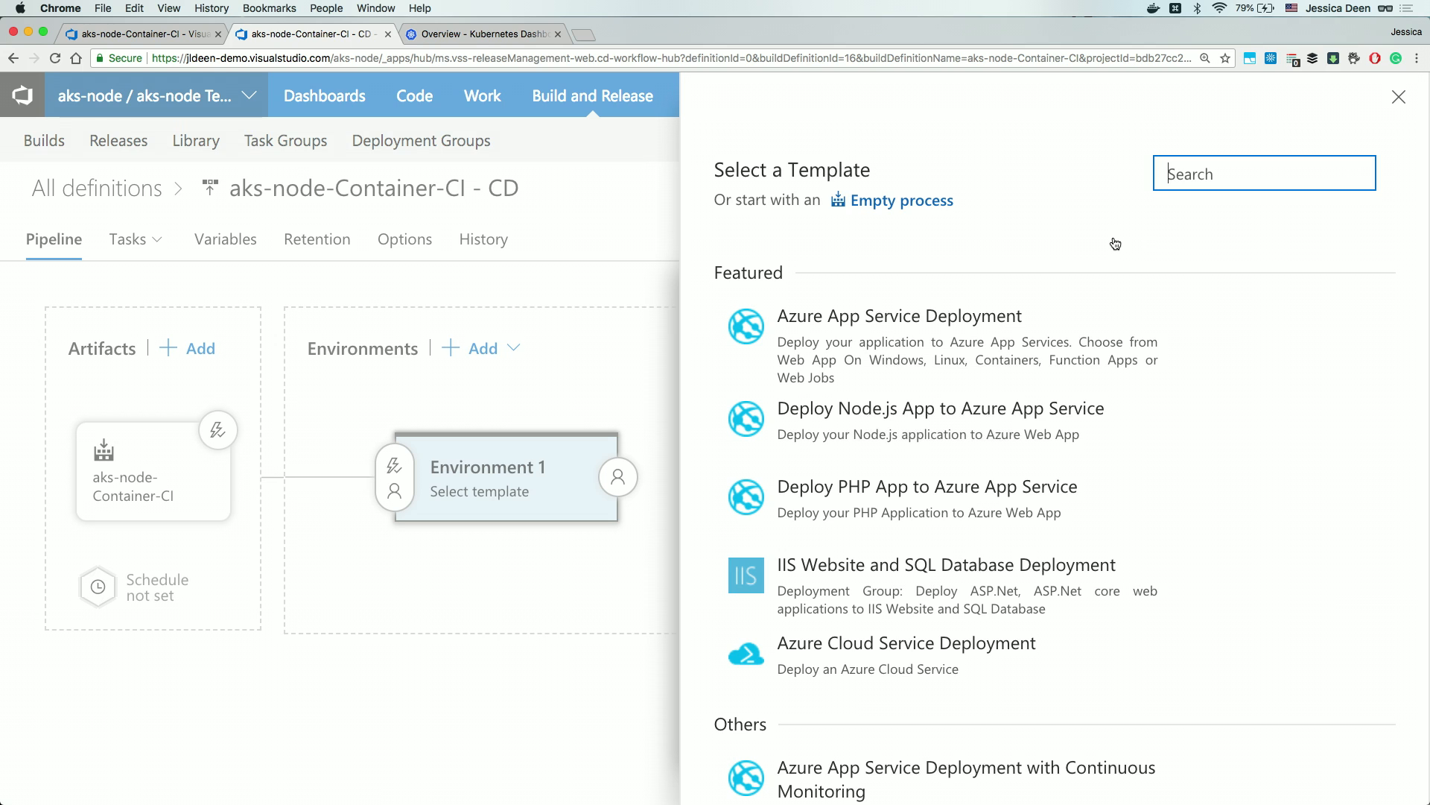
Apply the Deploy to Kubernetes cluster template to the new release pipeline.
type("kub")
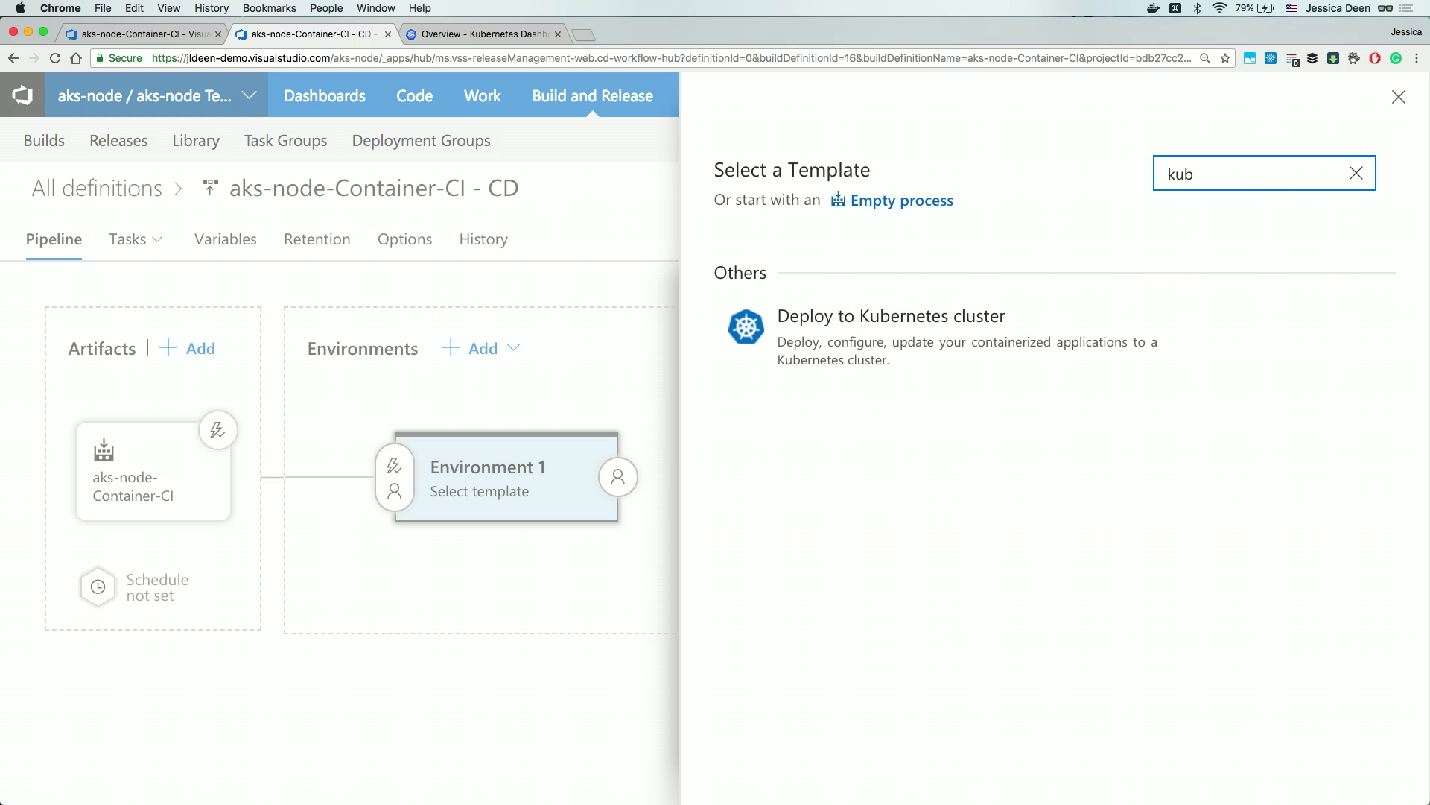
mouse_move(1197, 339)
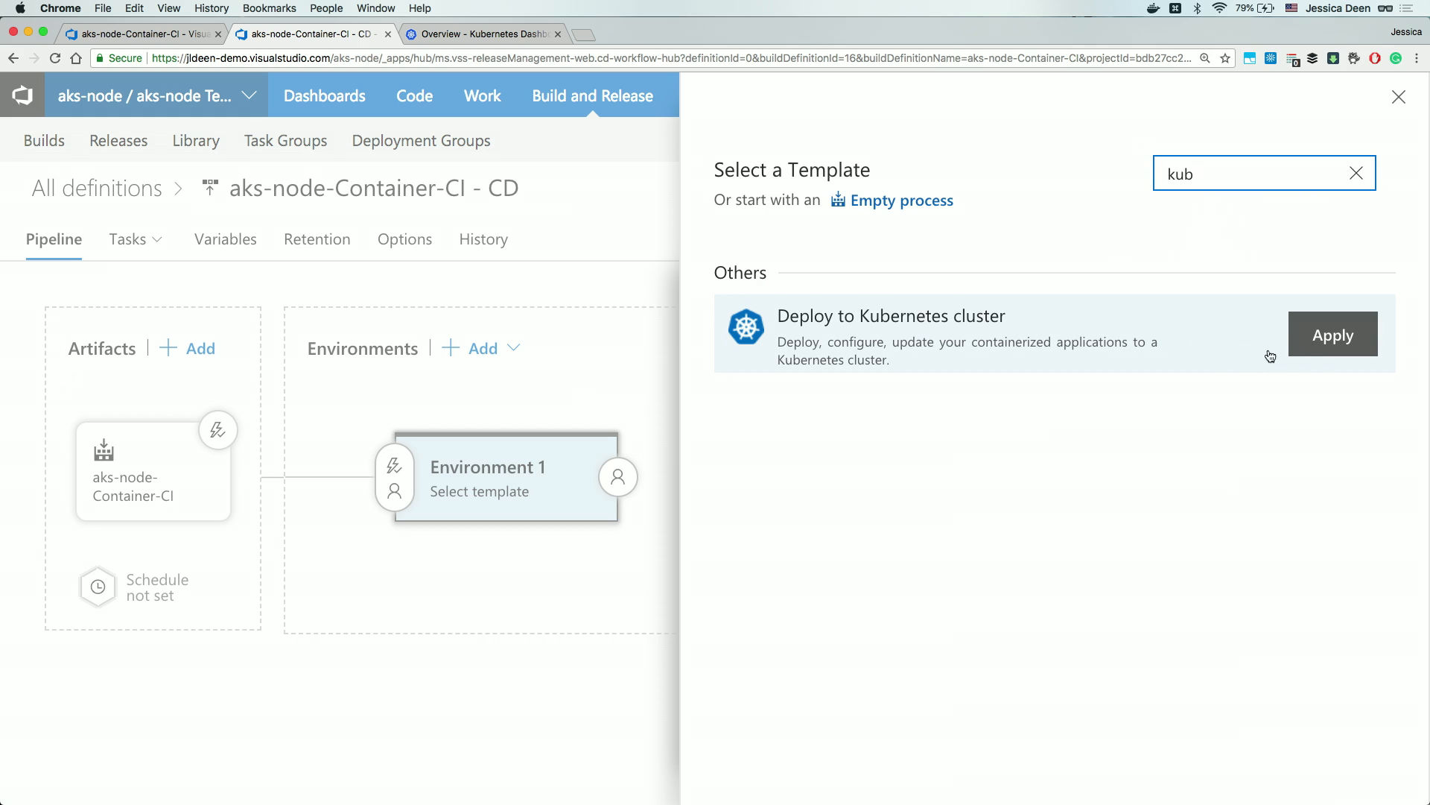
left_click(1323, 354)
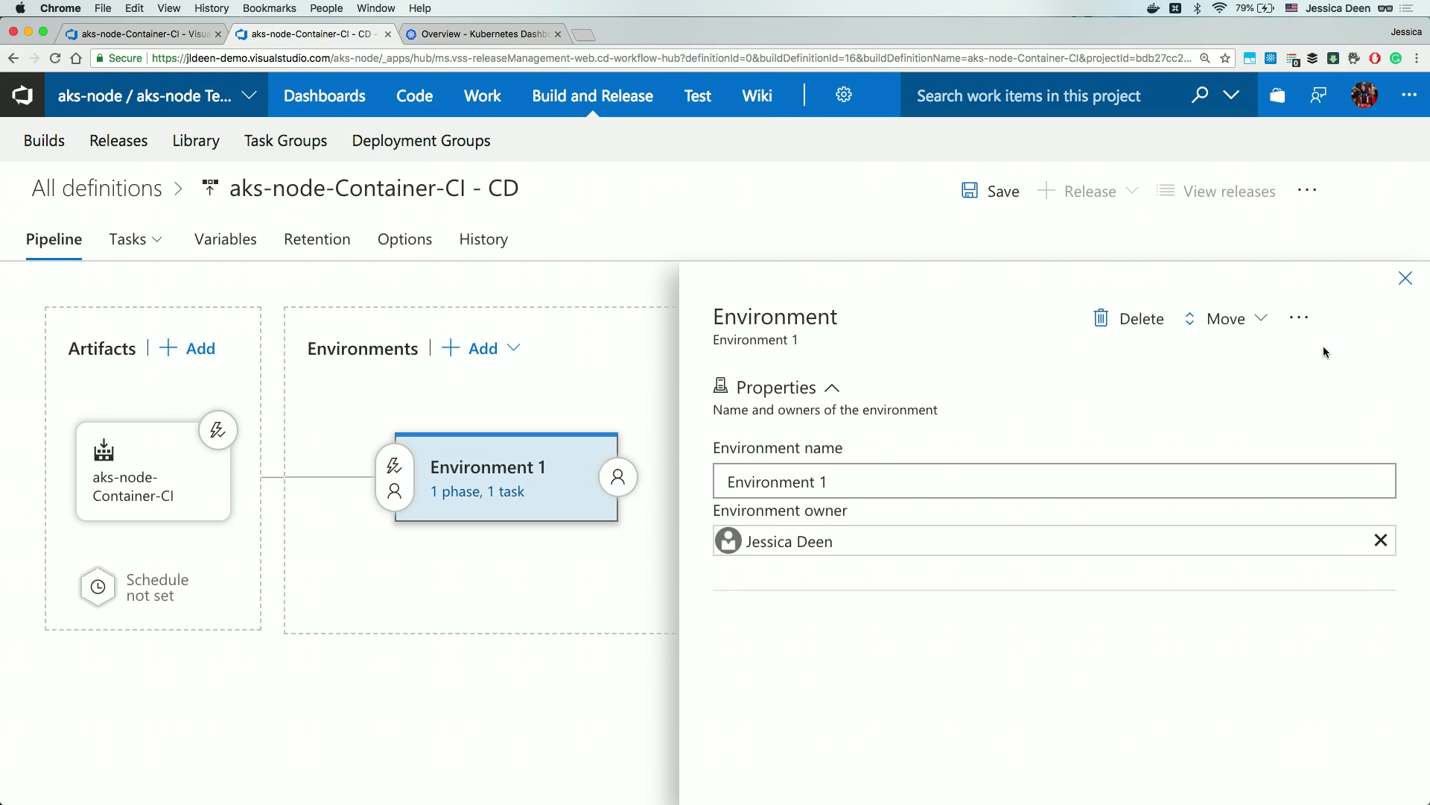
Rename the pipeline environment from Environment 1 to dev.
triple_click(790, 483)
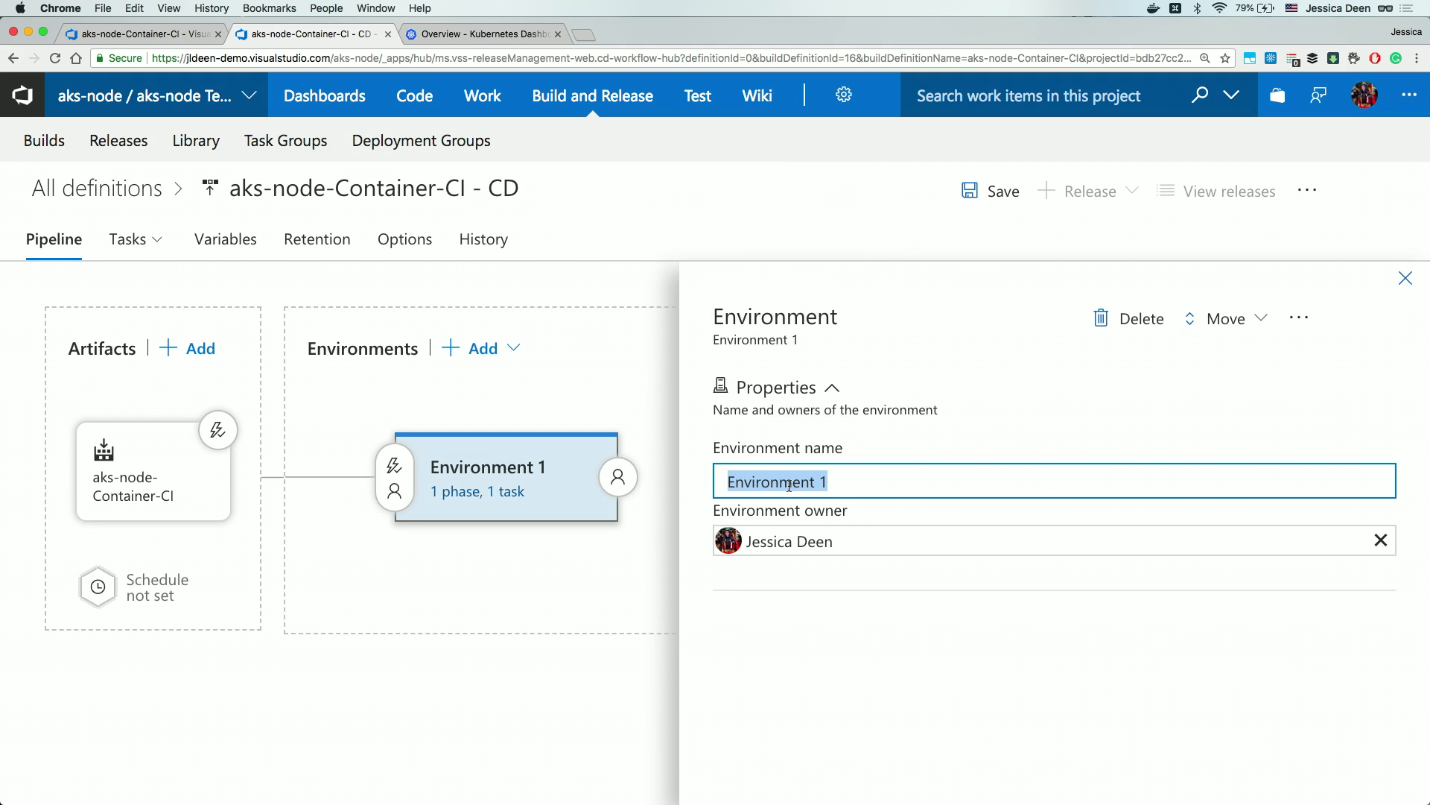
type("dev")
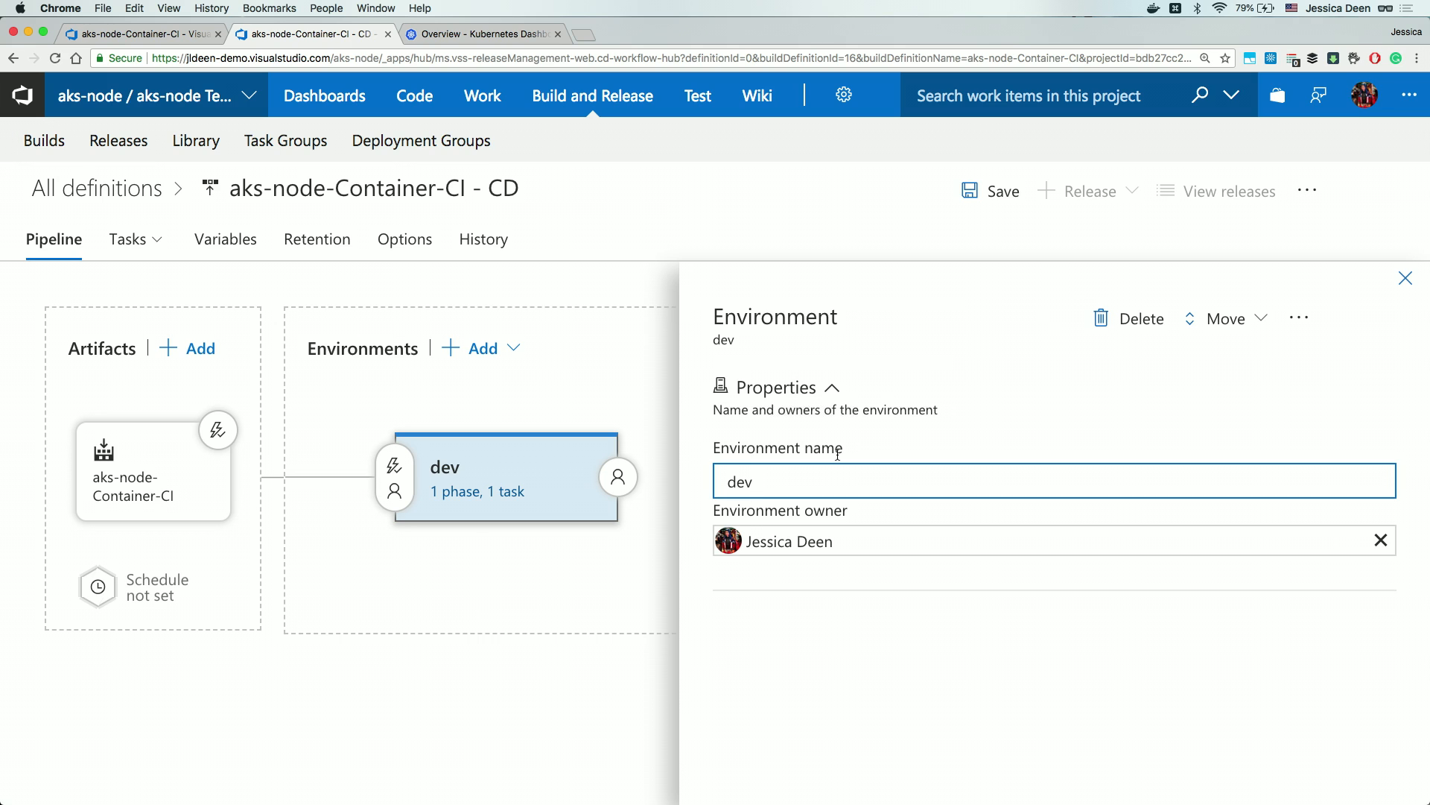
left_click(1406, 279)
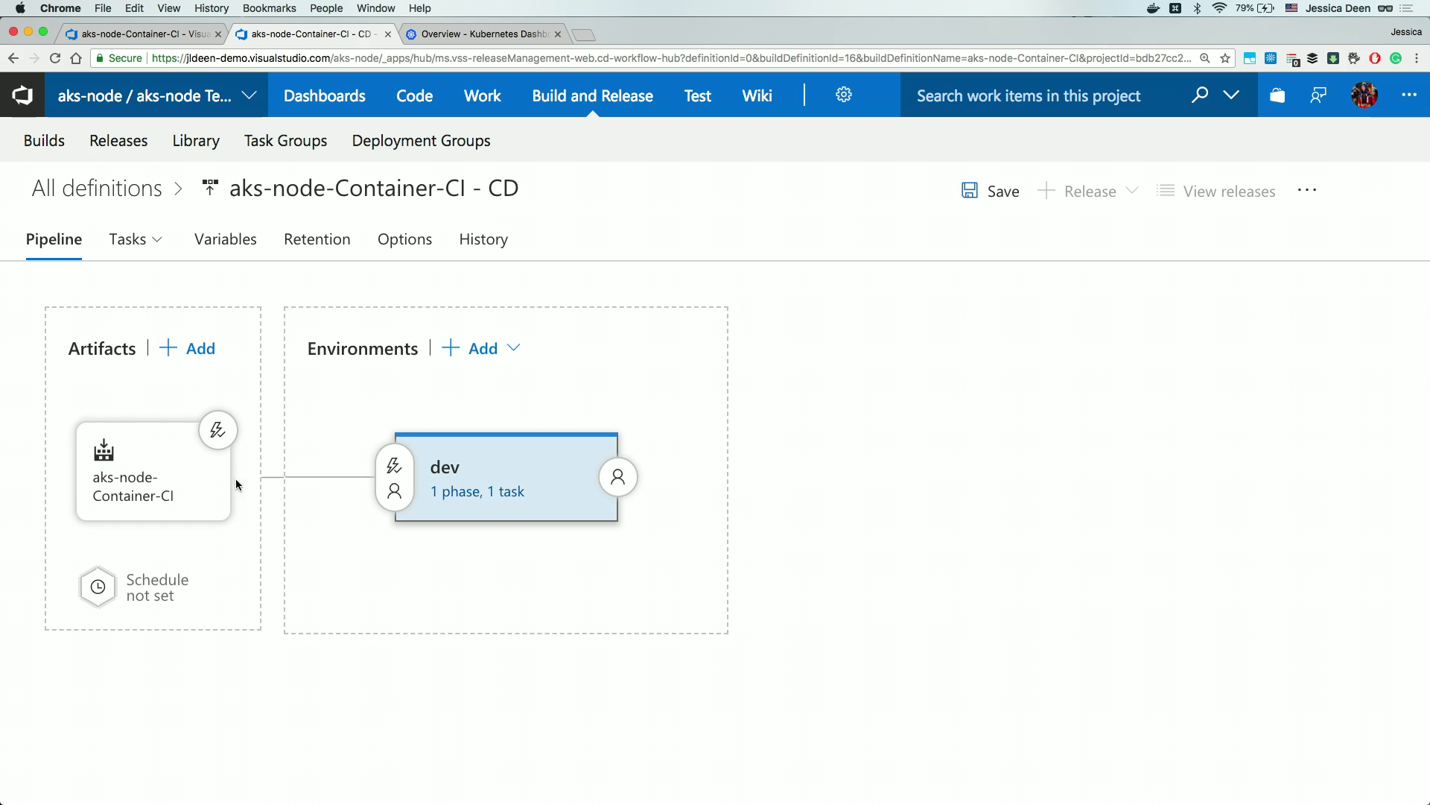
Delete the old aks-node-Container-CI build artifact from the release pipeline.
left_click(187, 488)
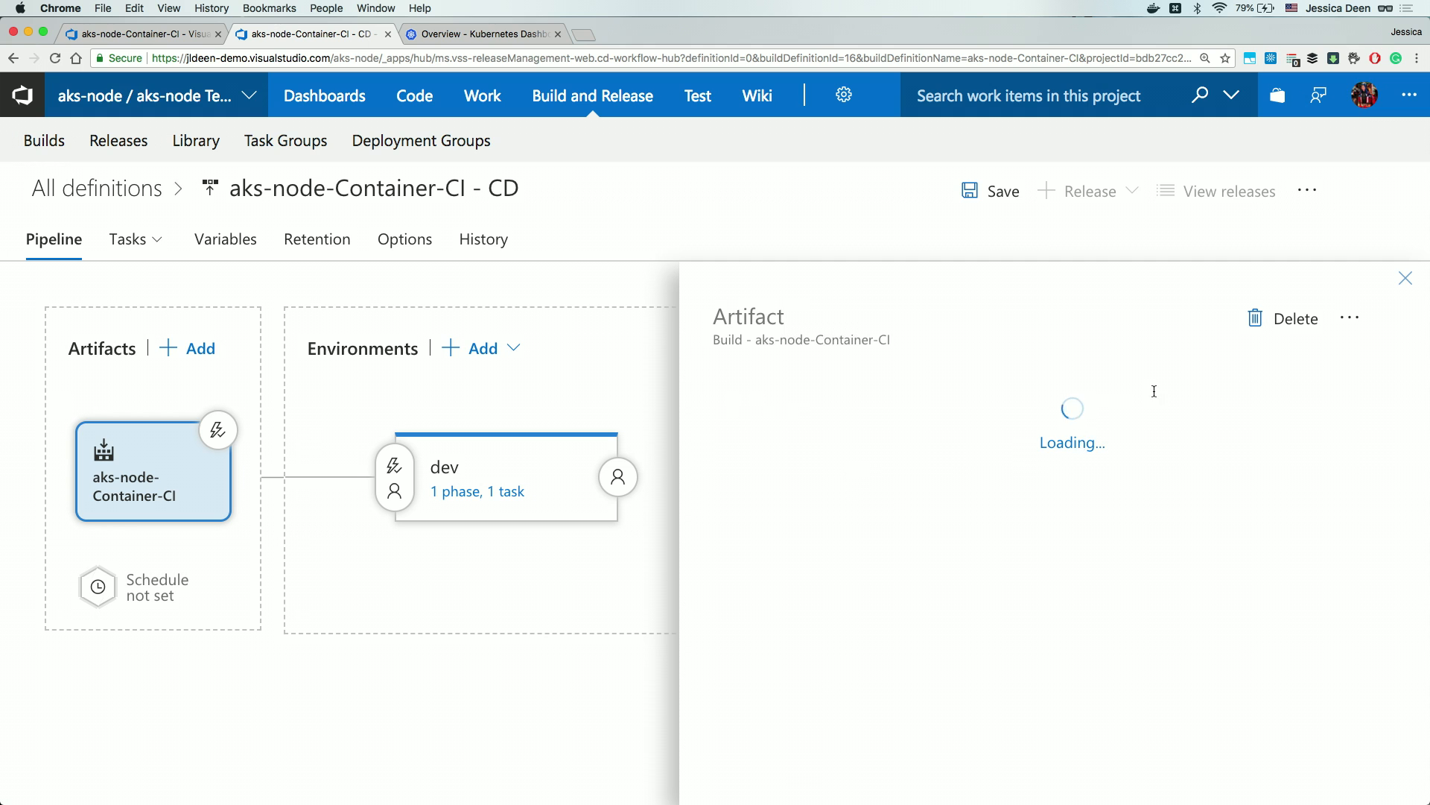
left_click(1291, 333)
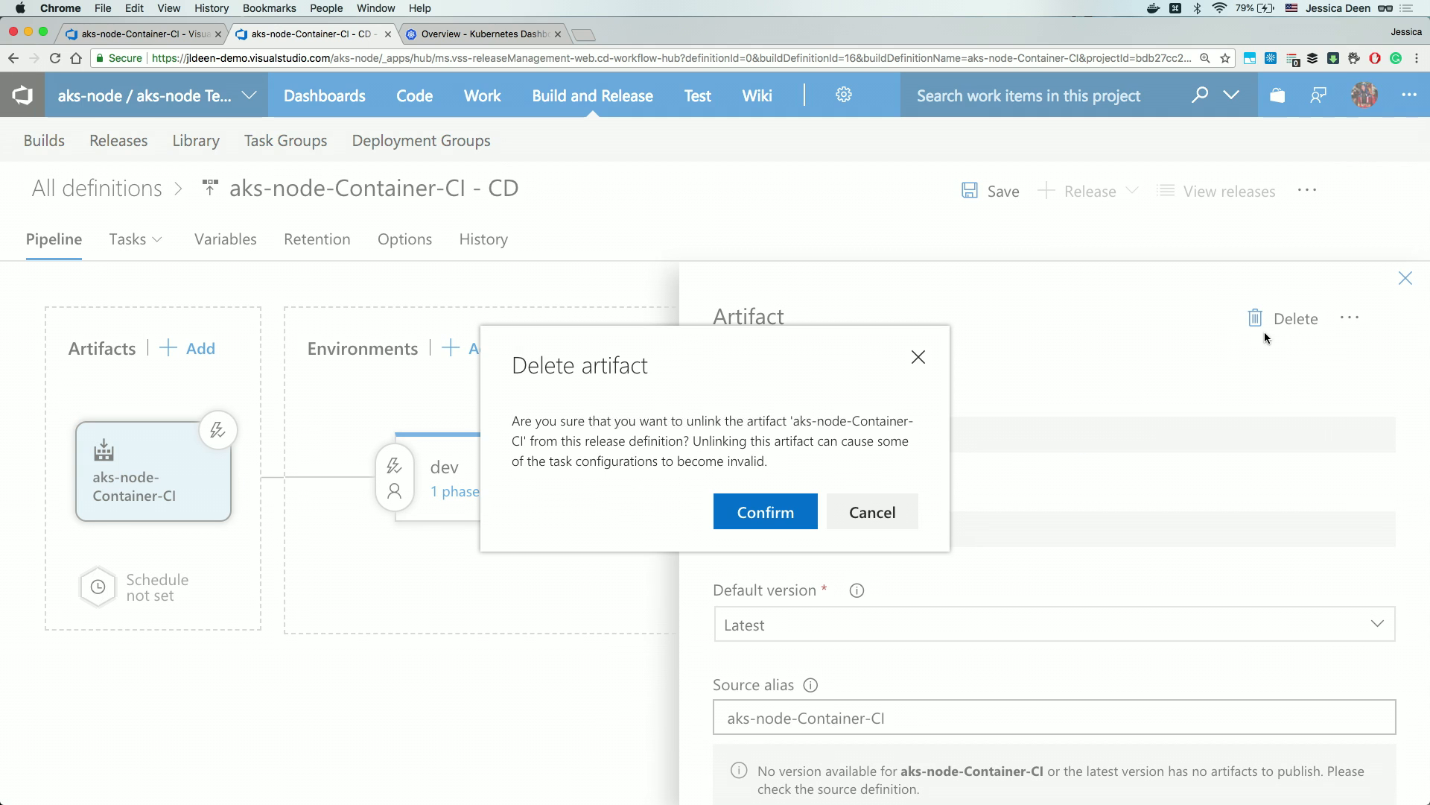
left_click(773, 520)
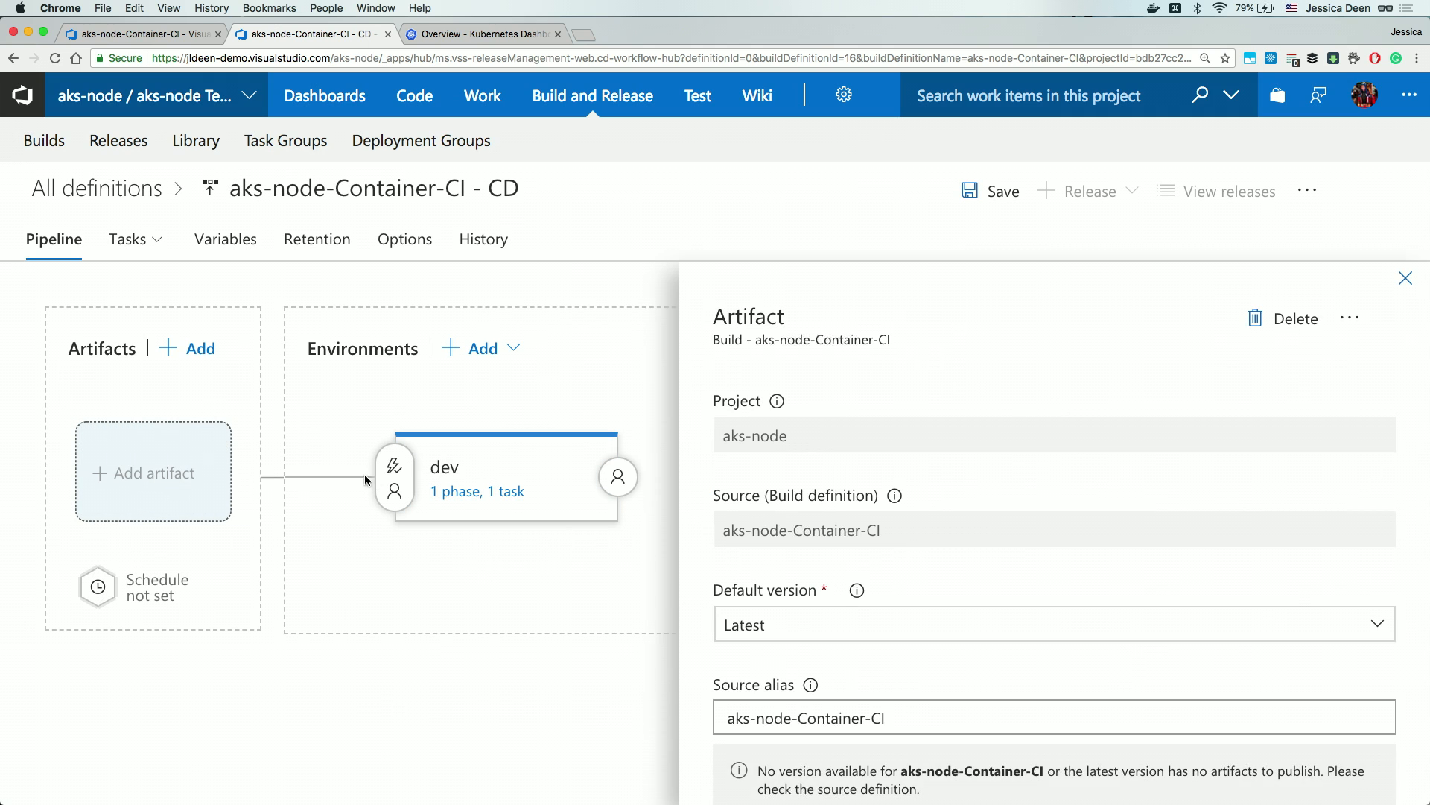
Add an Azure Container Registry artifact from acrjdtest's build18-node repository.
left_click(199, 353)
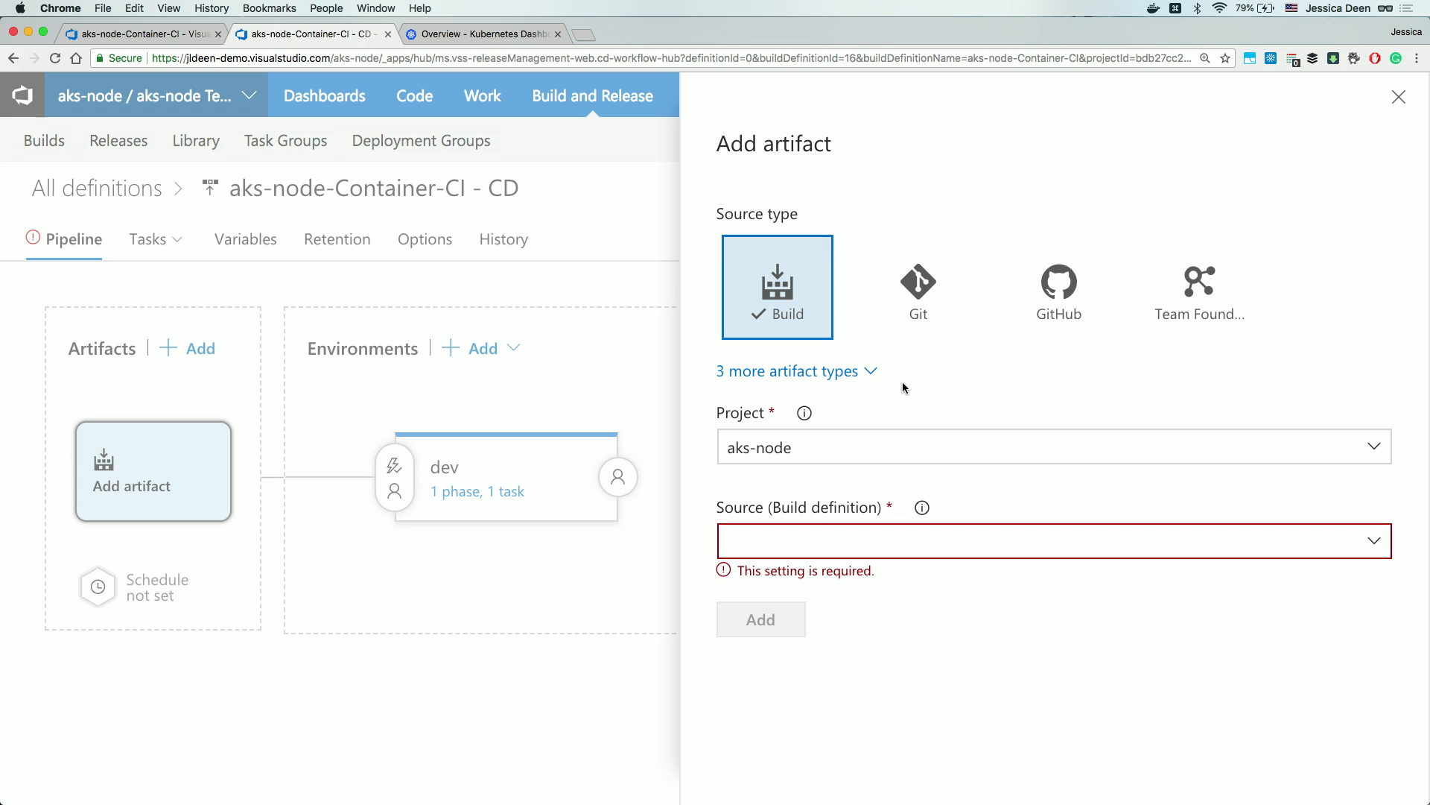
left_click(840, 373)
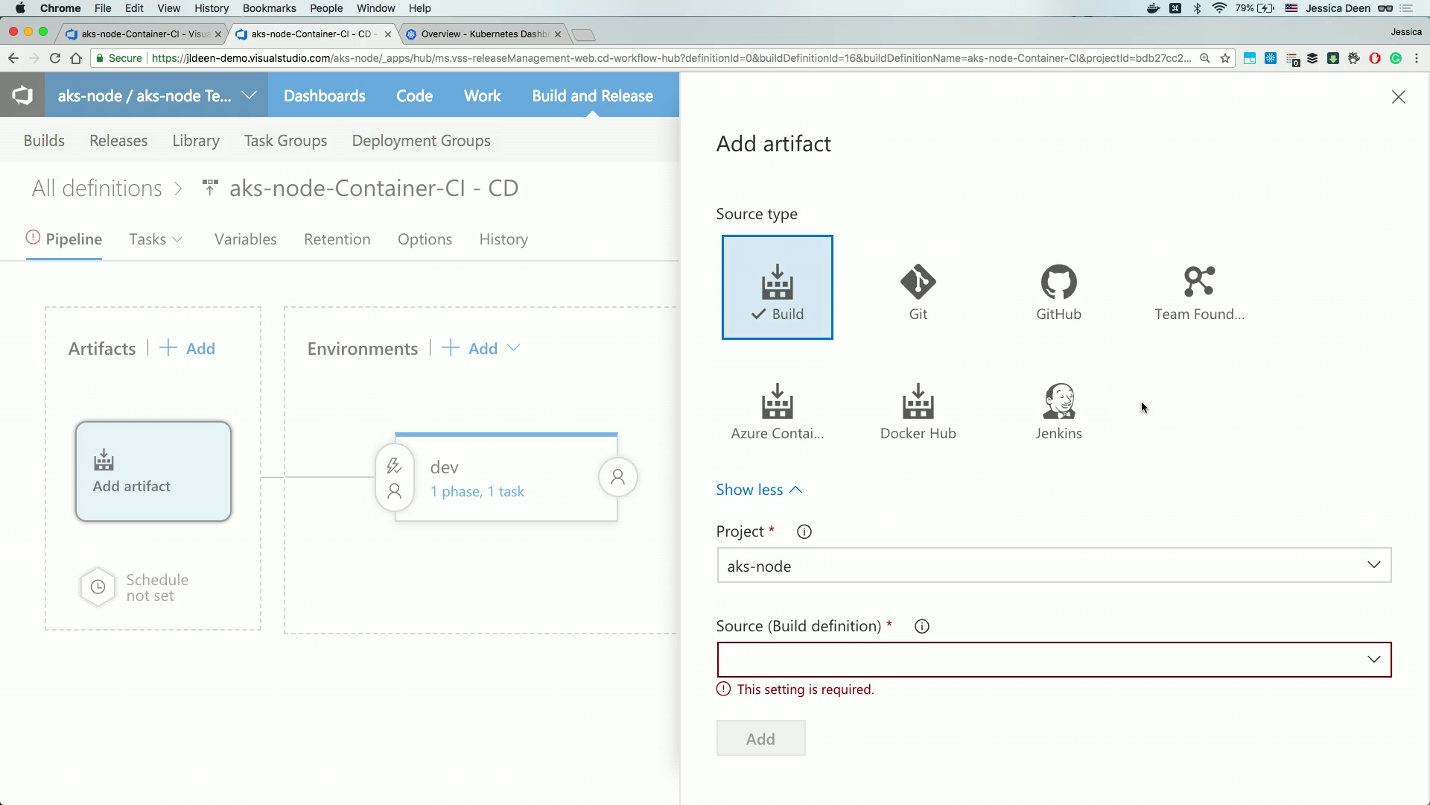
left_click(784, 418)
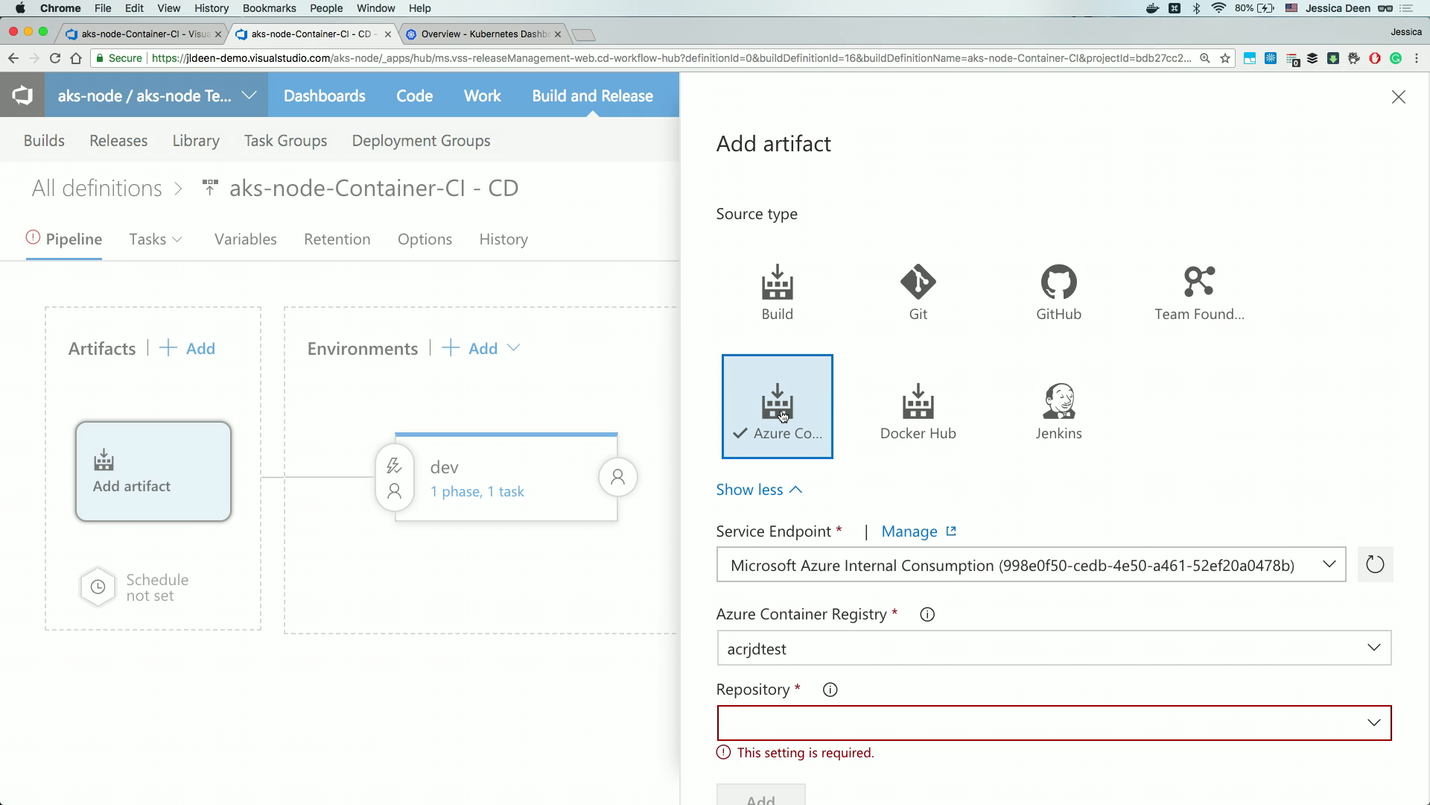
left_click(870, 568)
left_click(1383, 733)
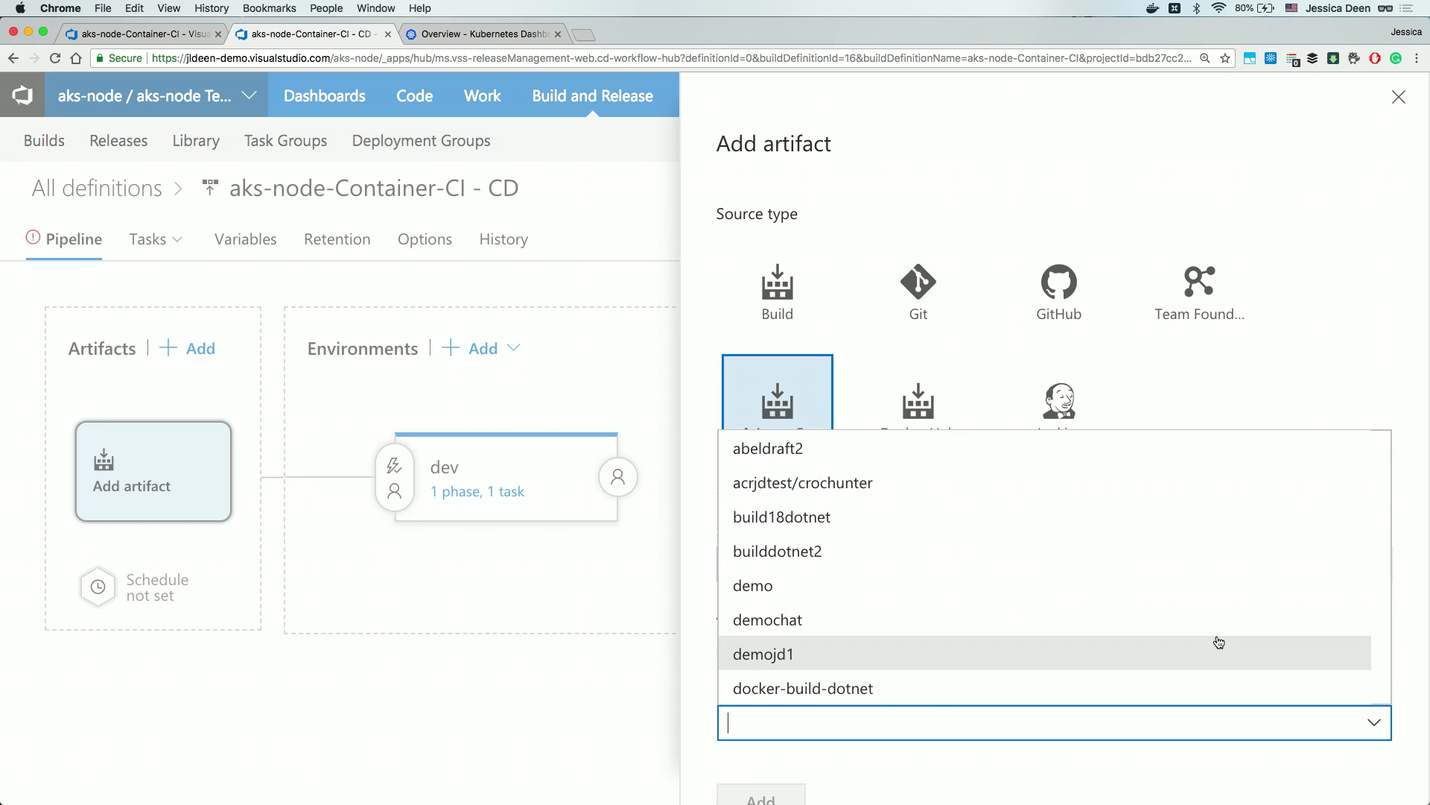
scroll(1219, 642, "down", 10)
scroll(1219, 643, "up", 5)
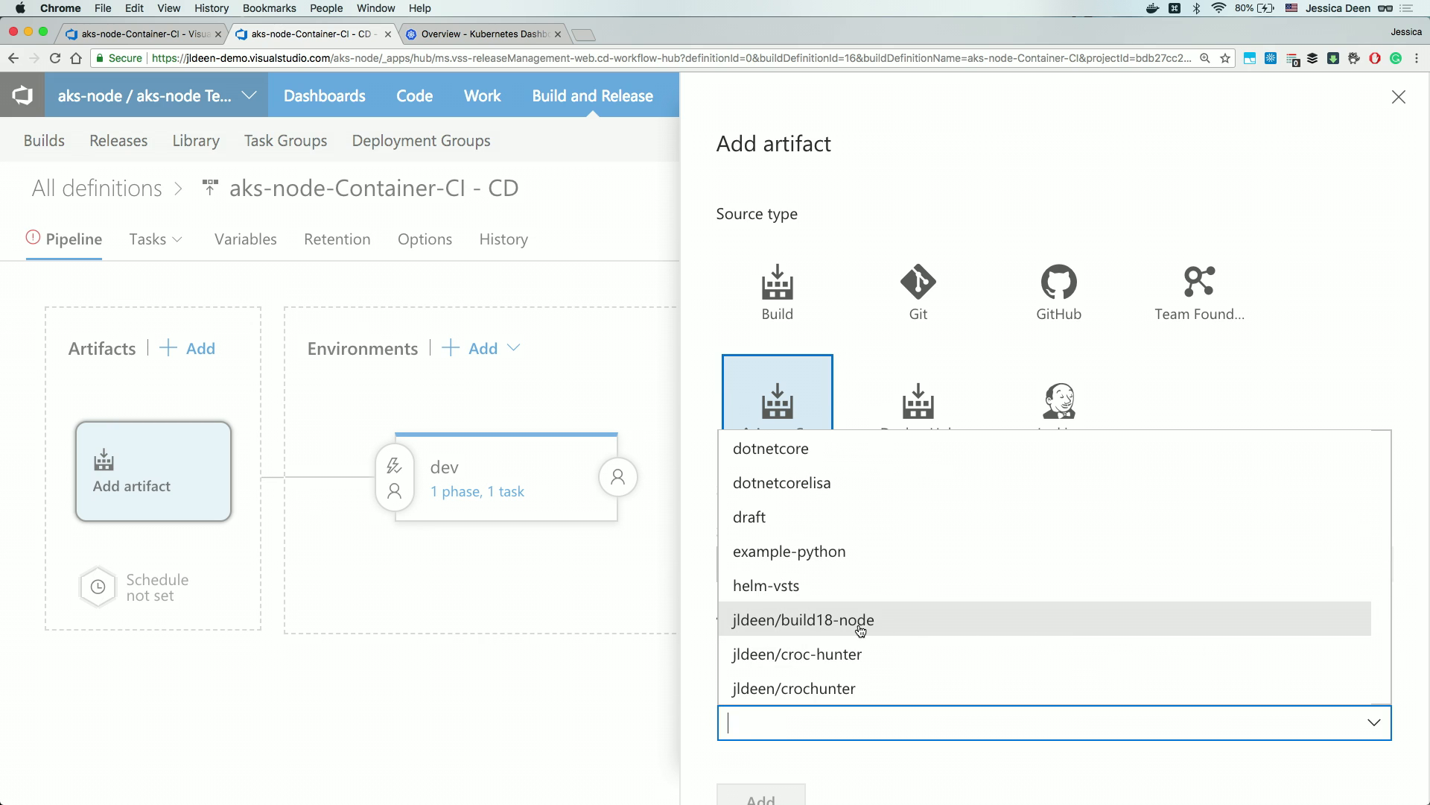
left_click(881, 630)
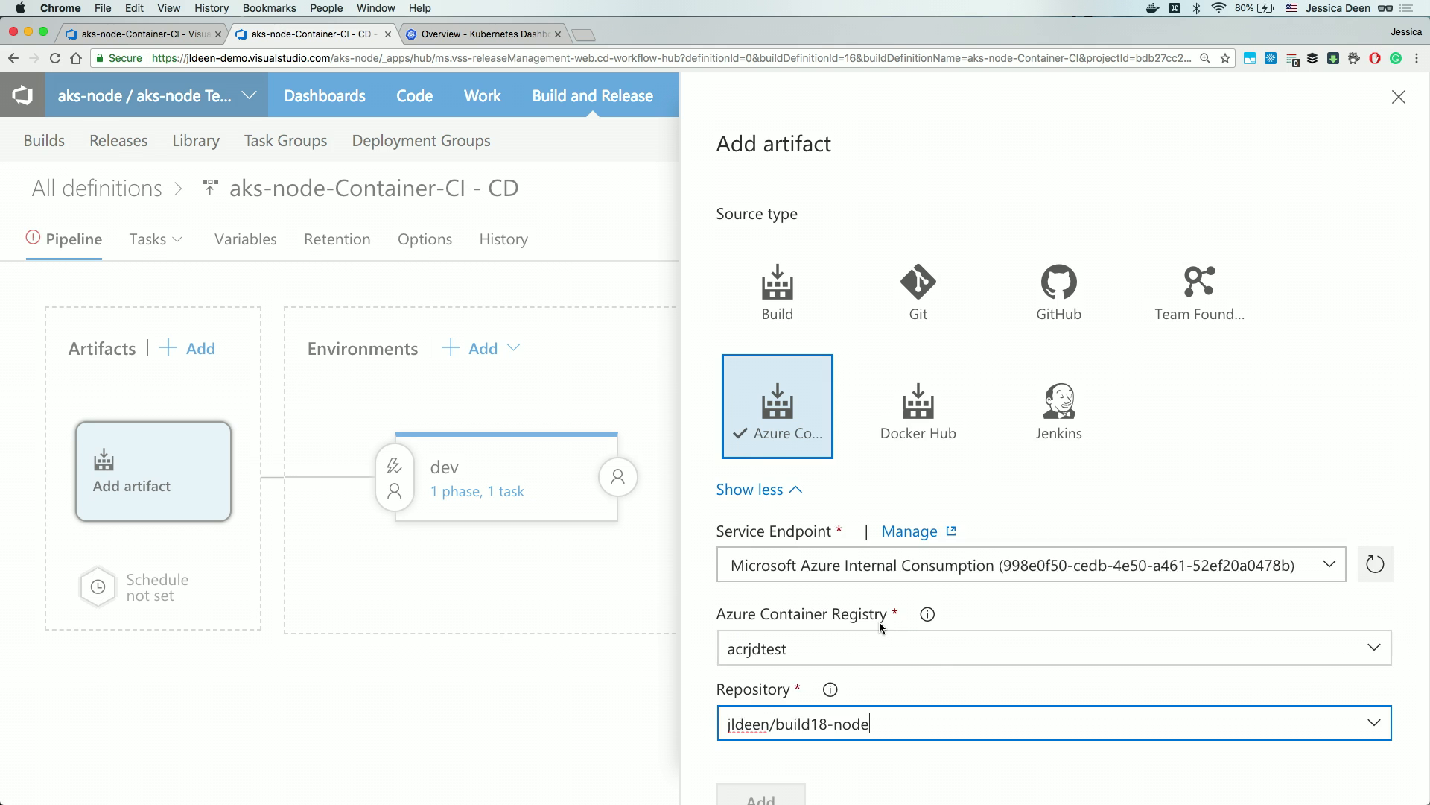
scroll(955, 685, "down", 2)
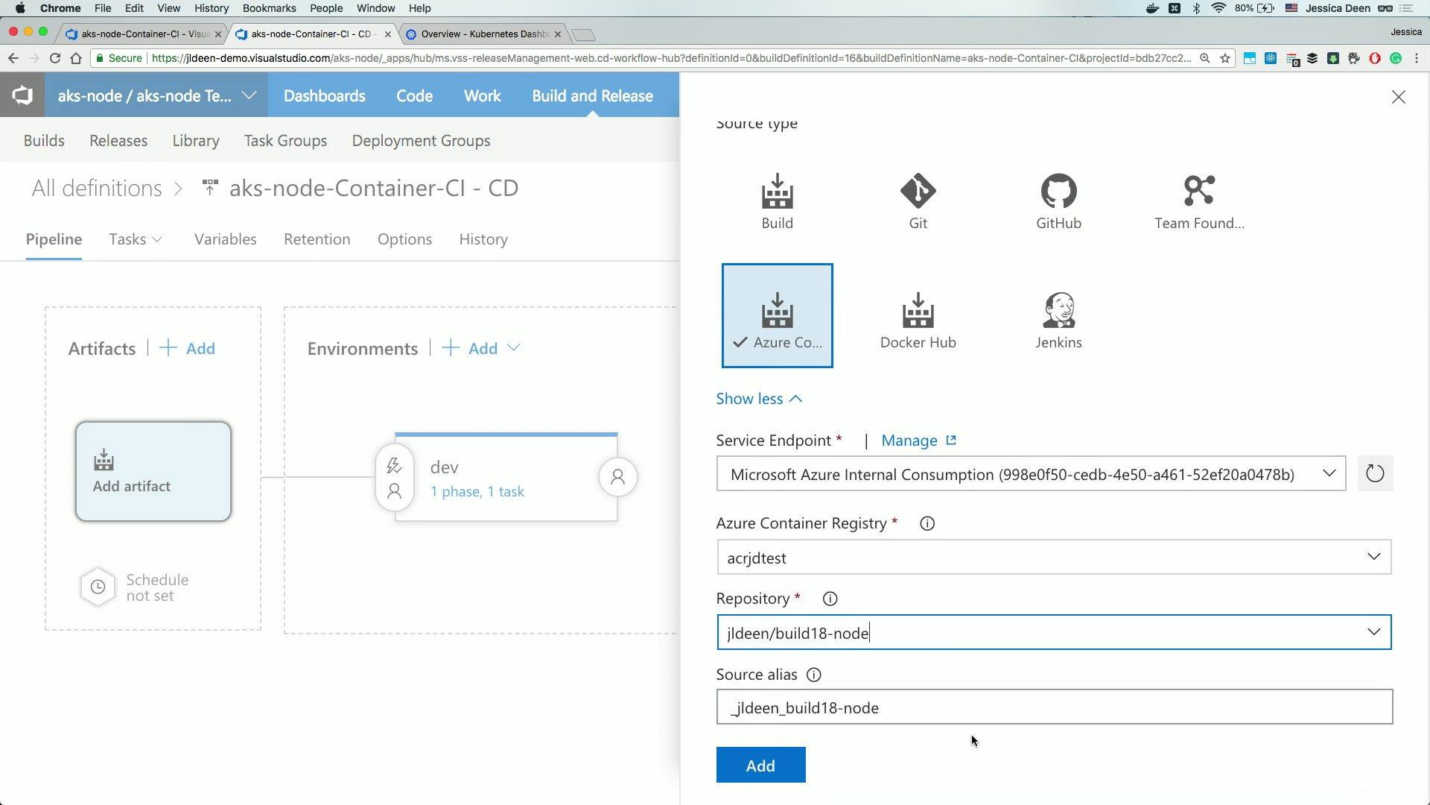
left_click(767, 775)
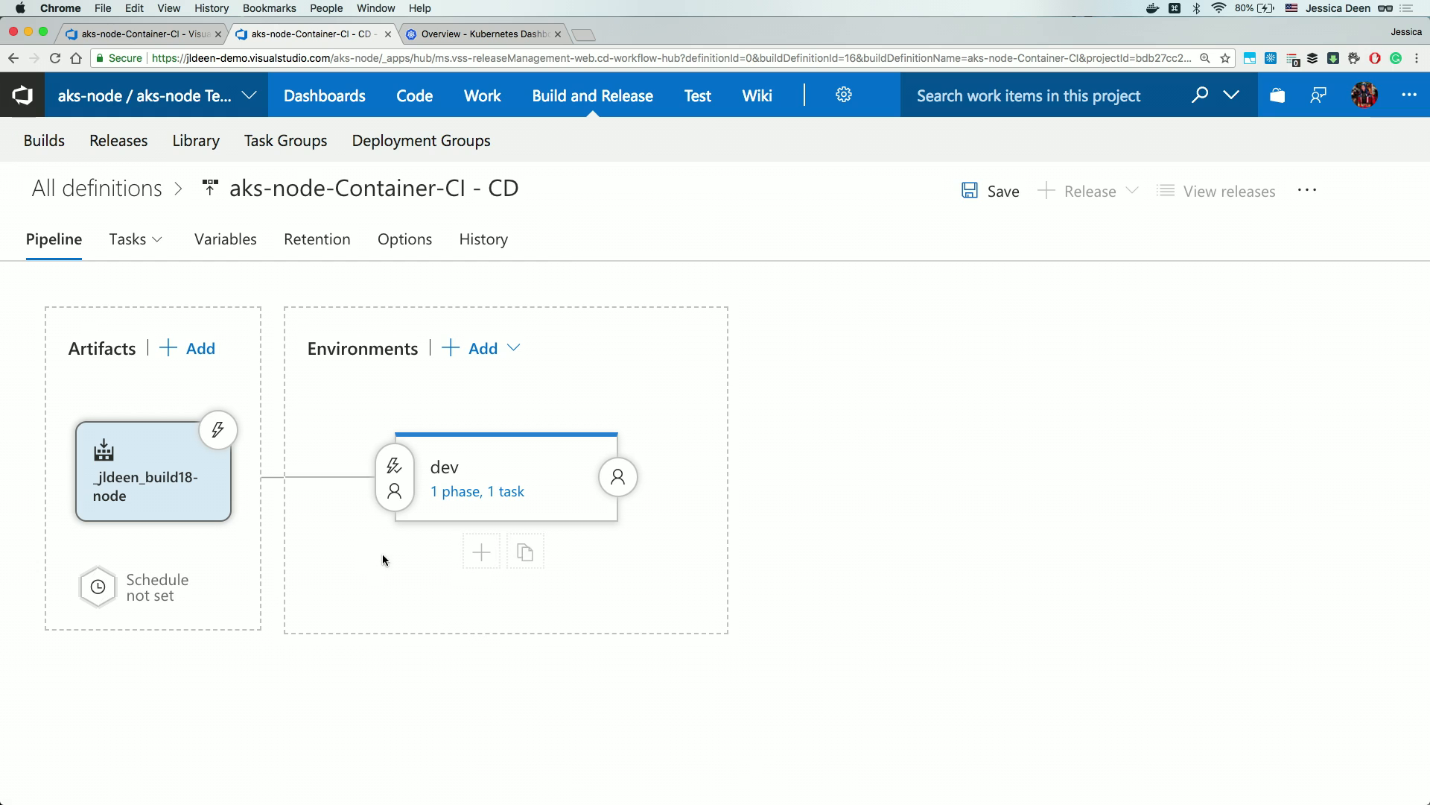
Turn on the image artifact's continuous deployment trigger, then view the dev environment's 1 phase, 1 task.
left_click(220, 435)
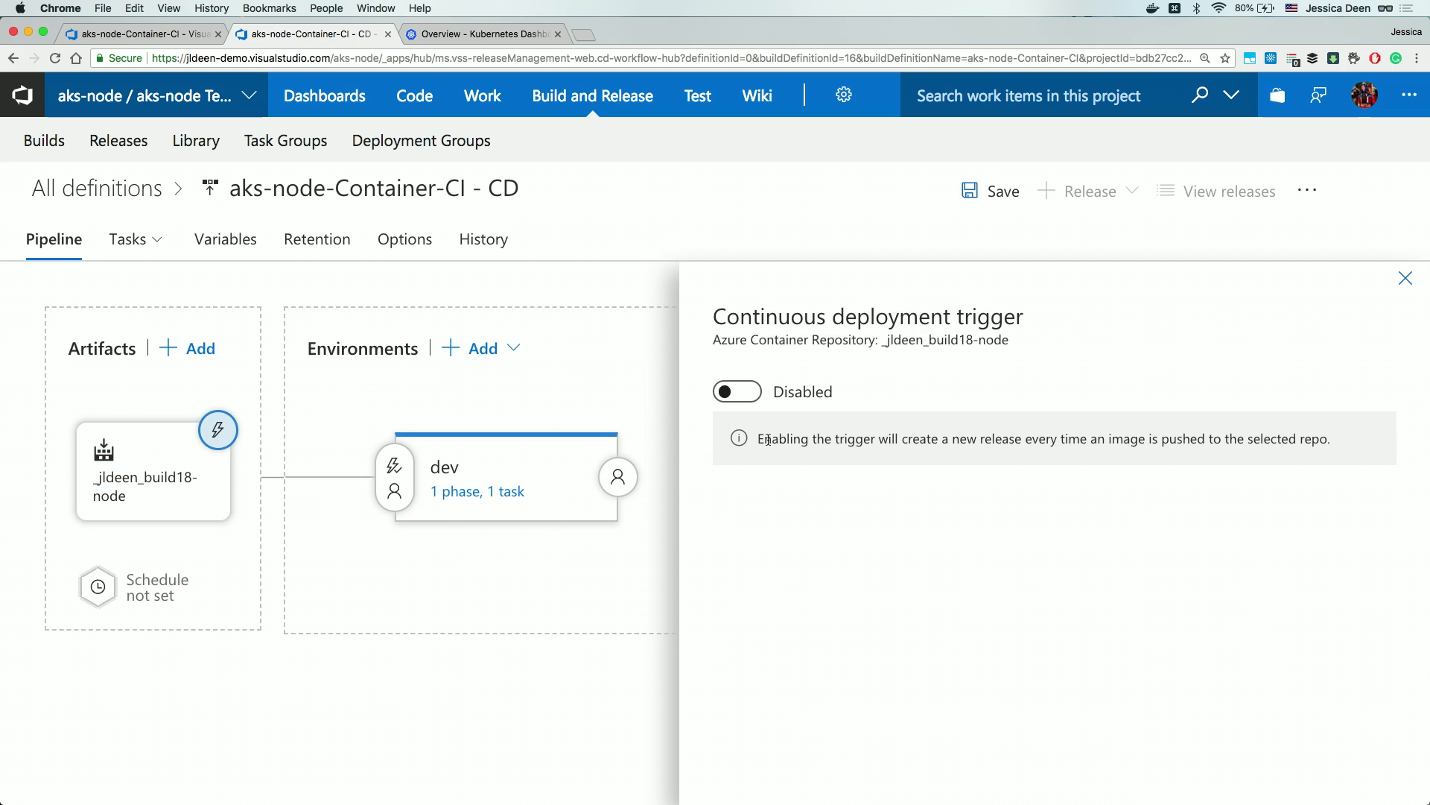
left_click(747, 392)
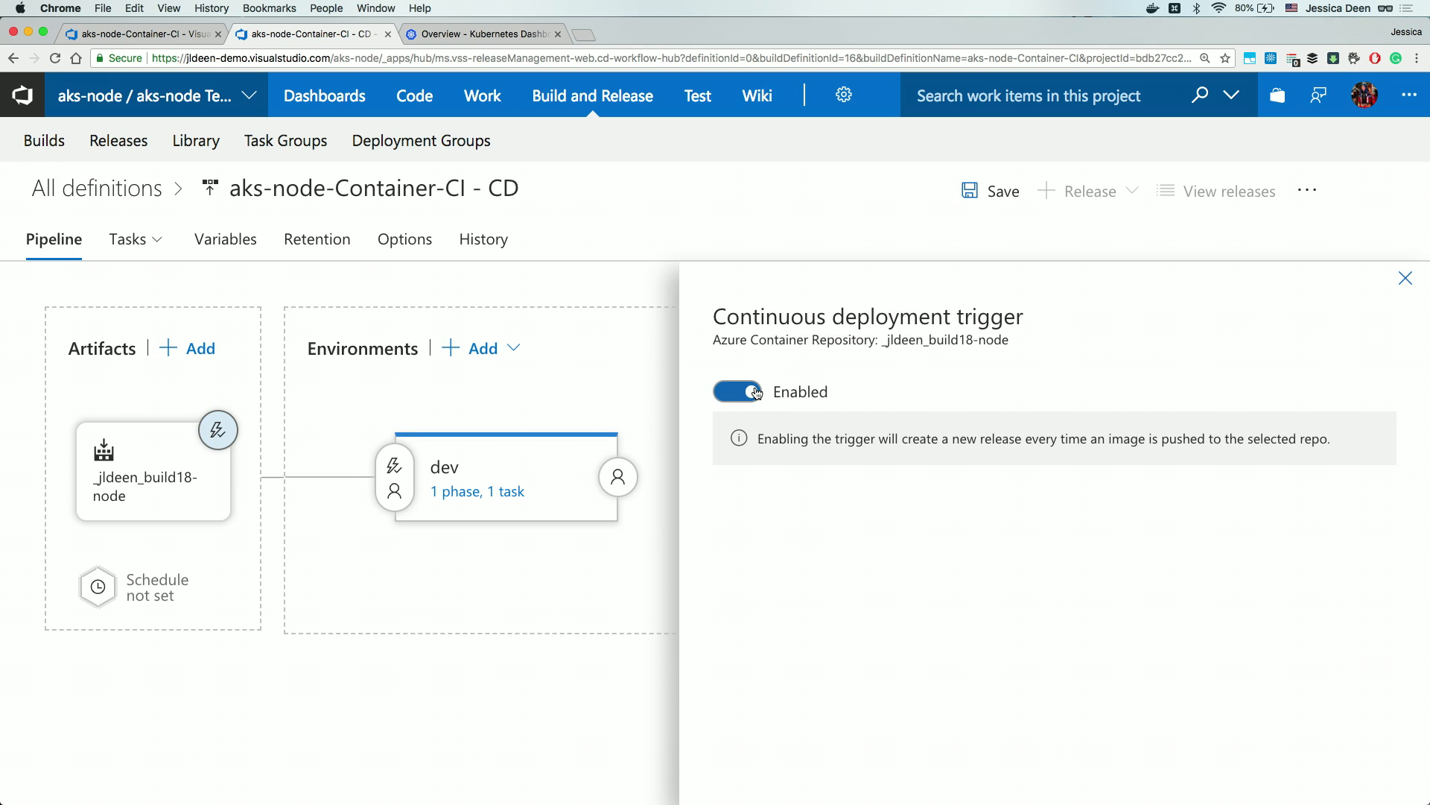
left_click(1406, 278)
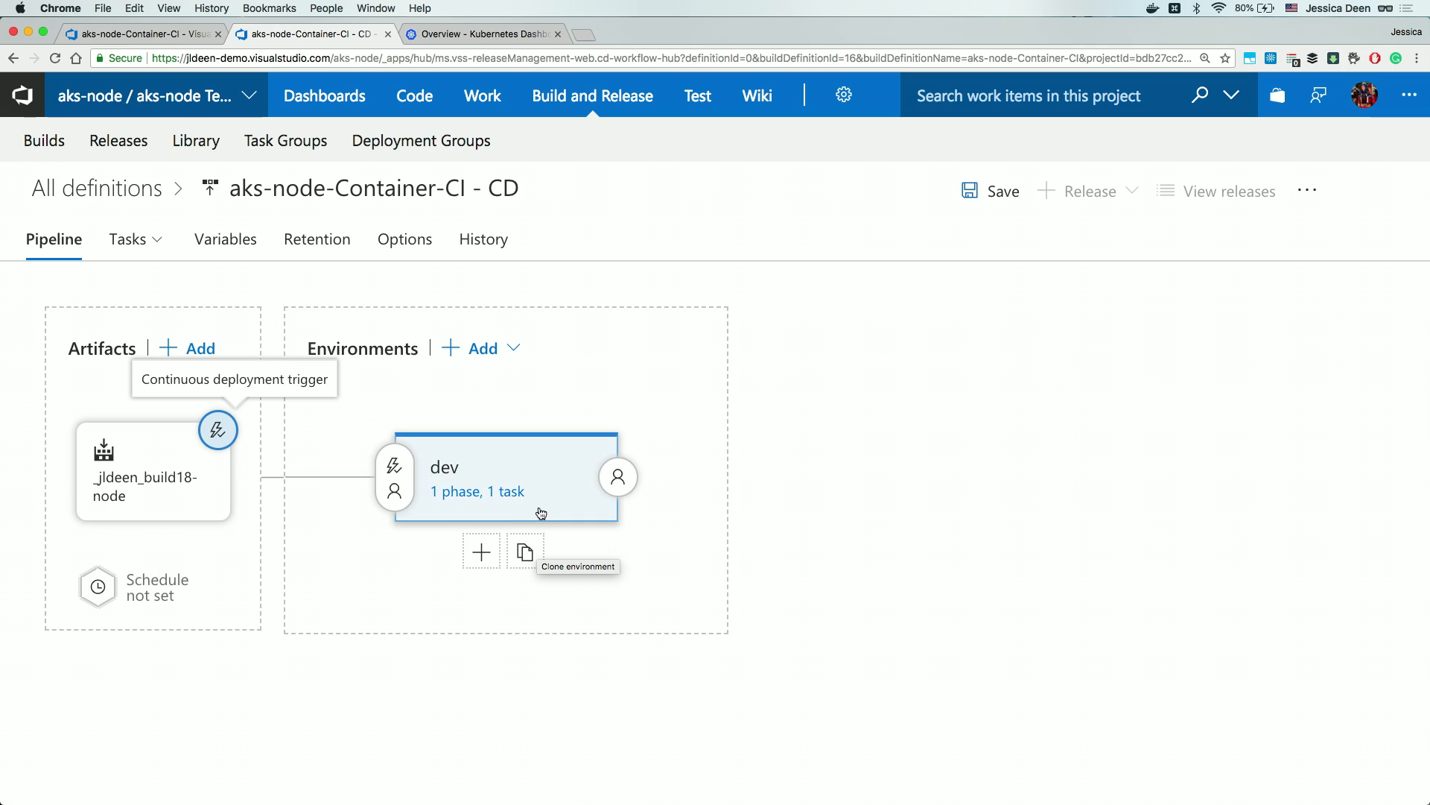
left_click(490, 499)
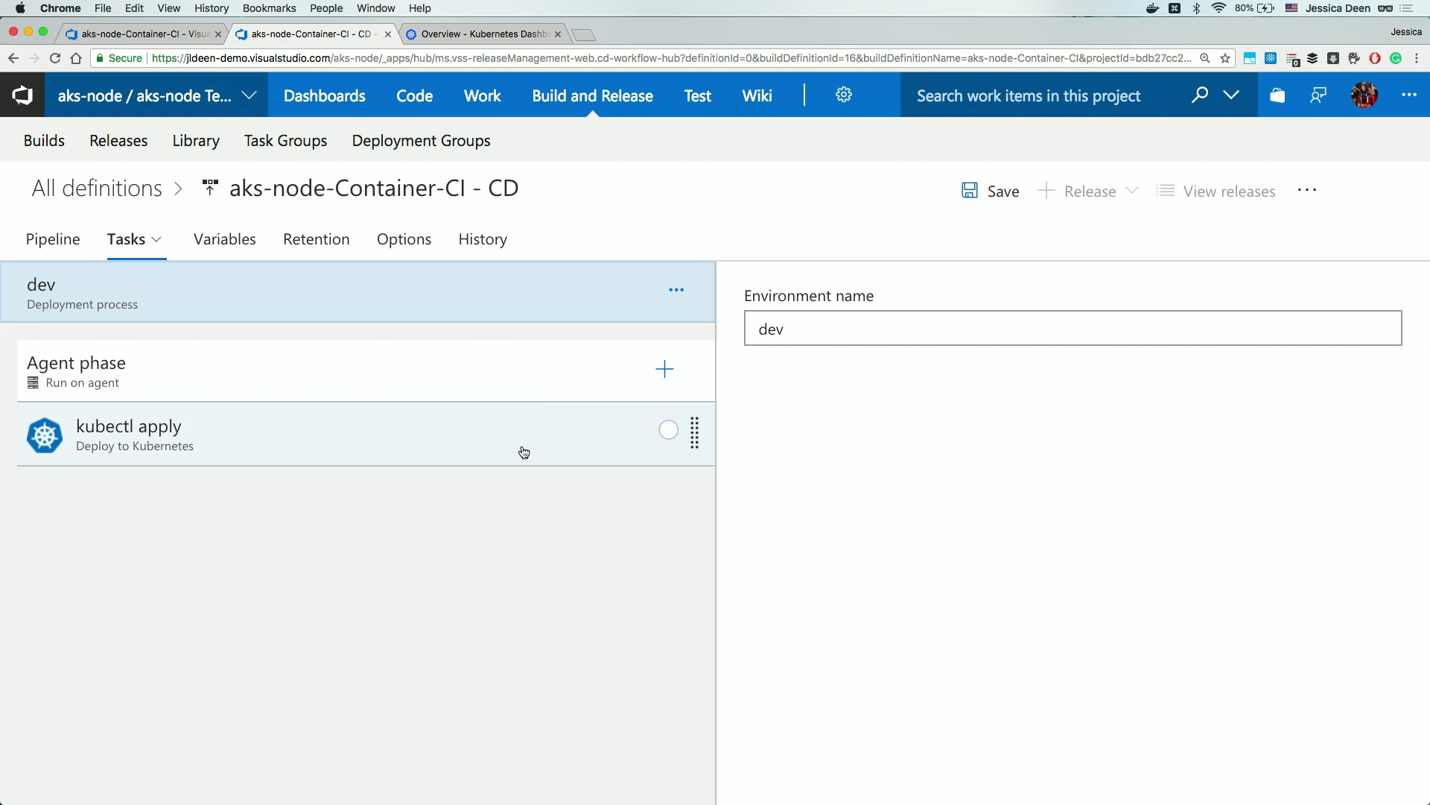
Set the dev agent phase's queue to Hosted Linux Preview and select the kubectl apply task.
left_click(328, 381)
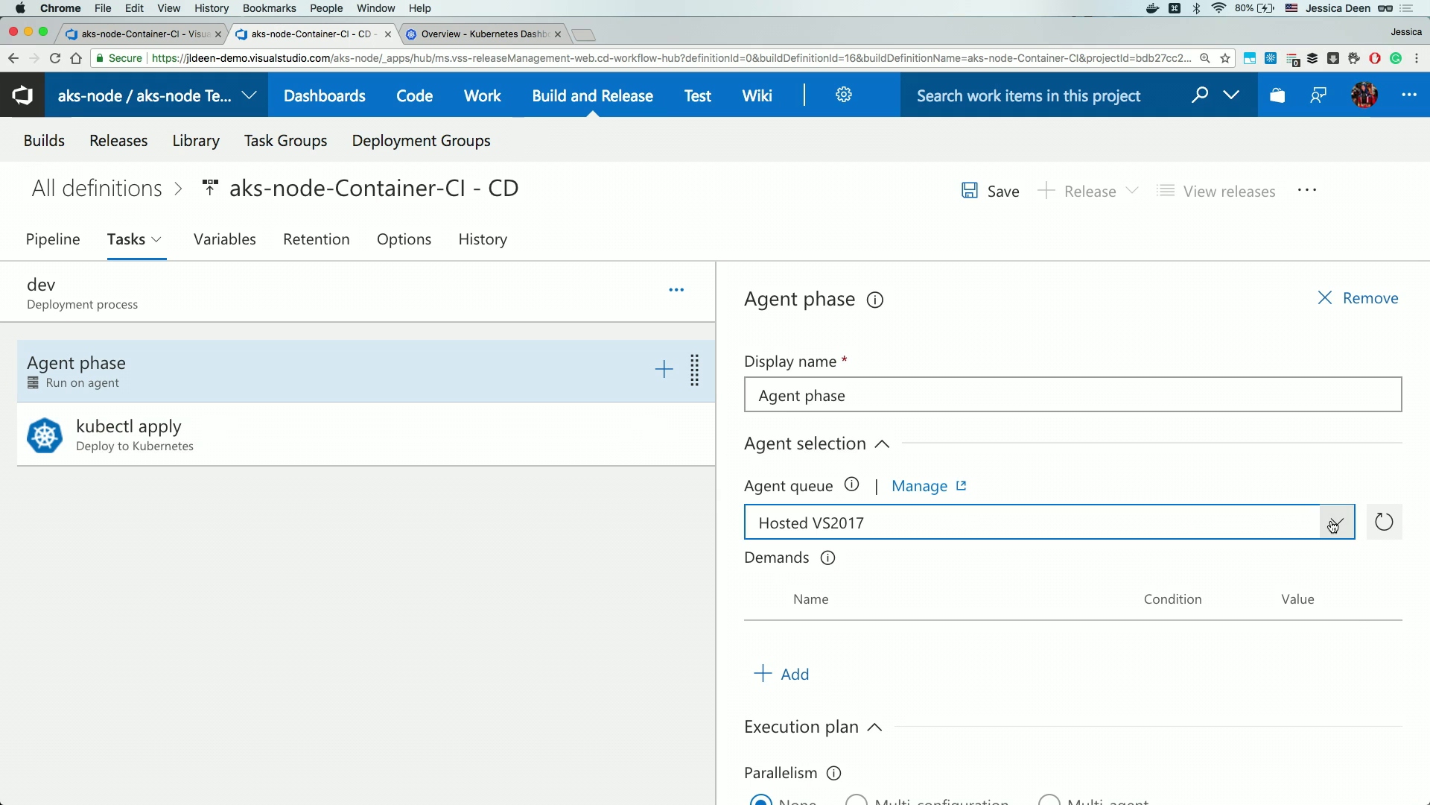
left_click(1332, 525)
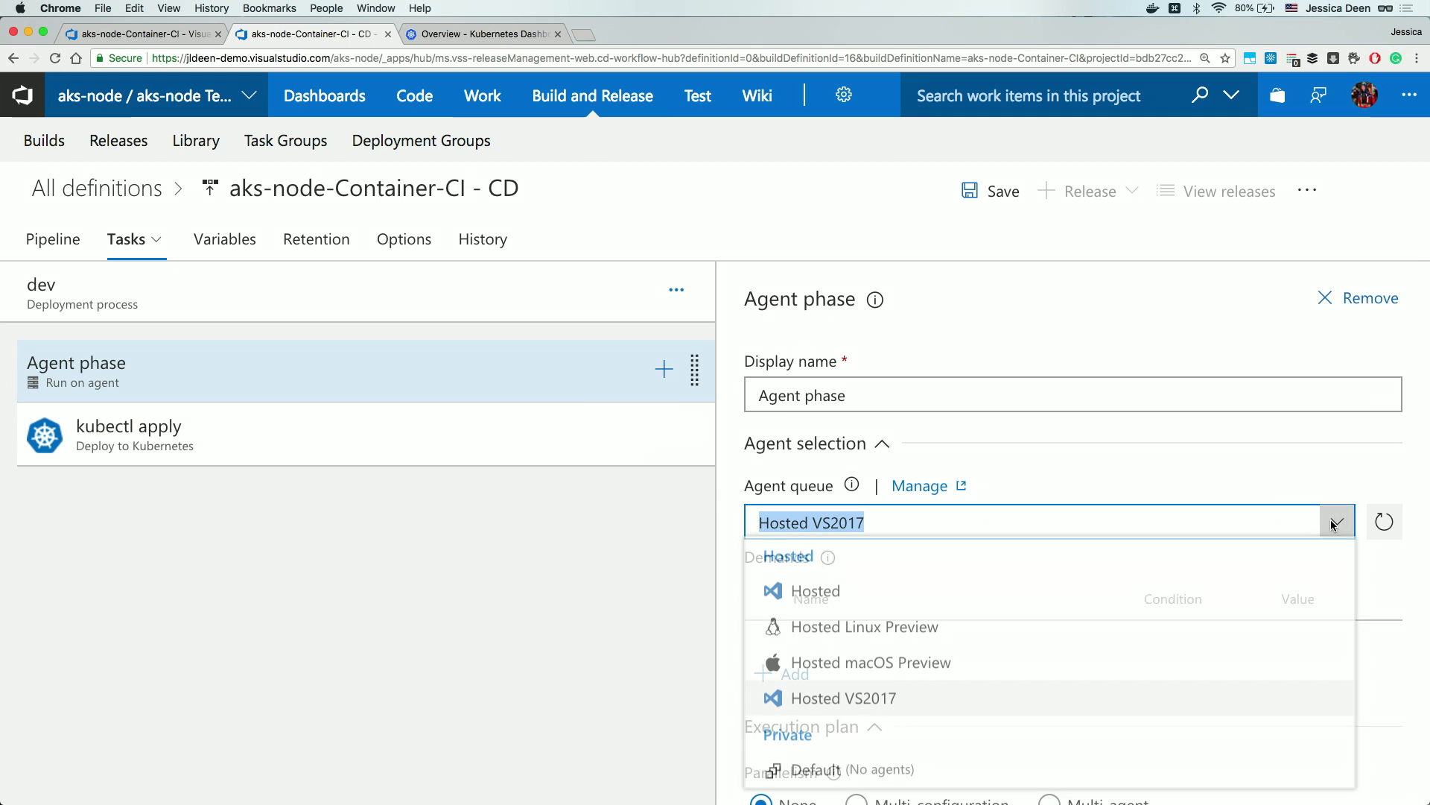
left_click(915, 630)
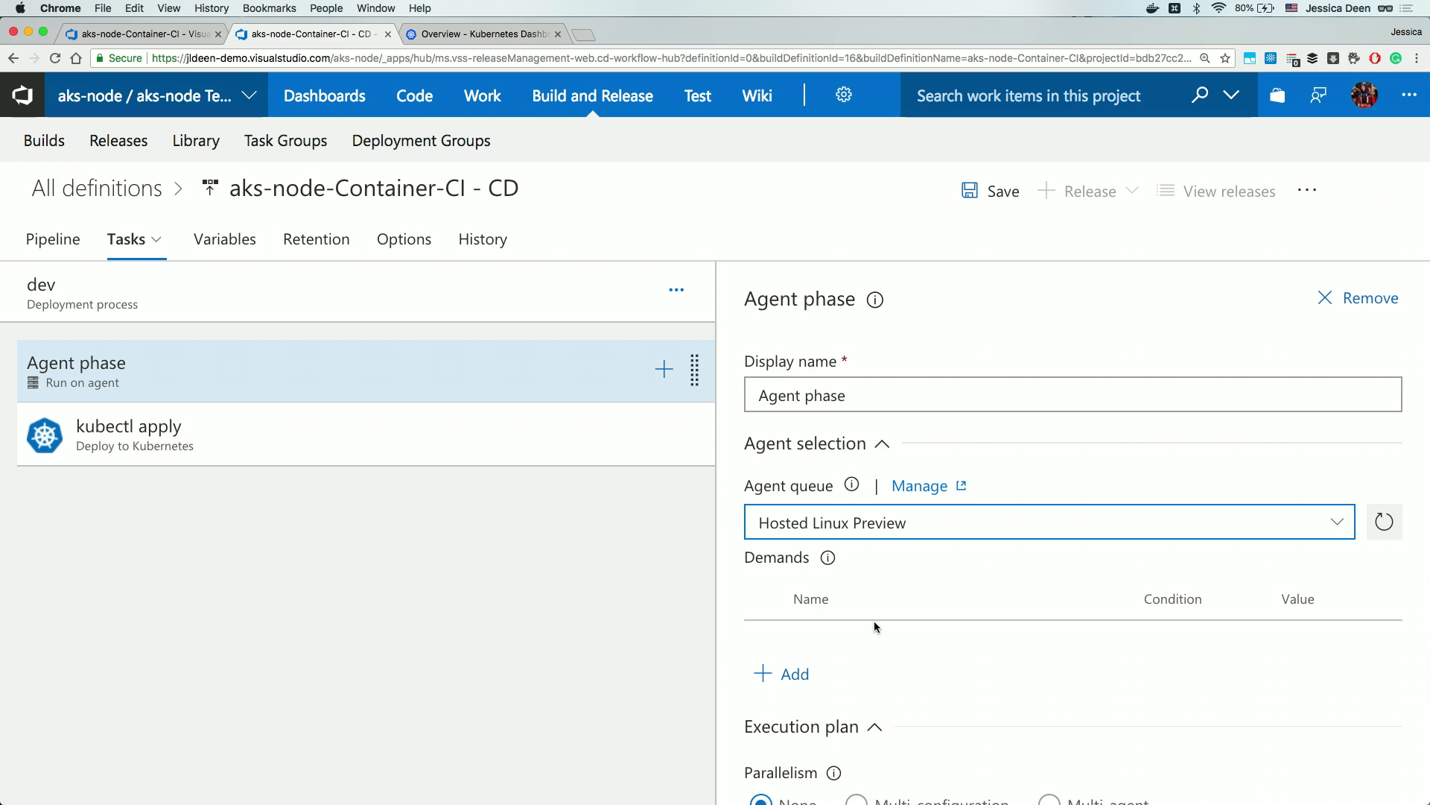
left_click(355, 443)
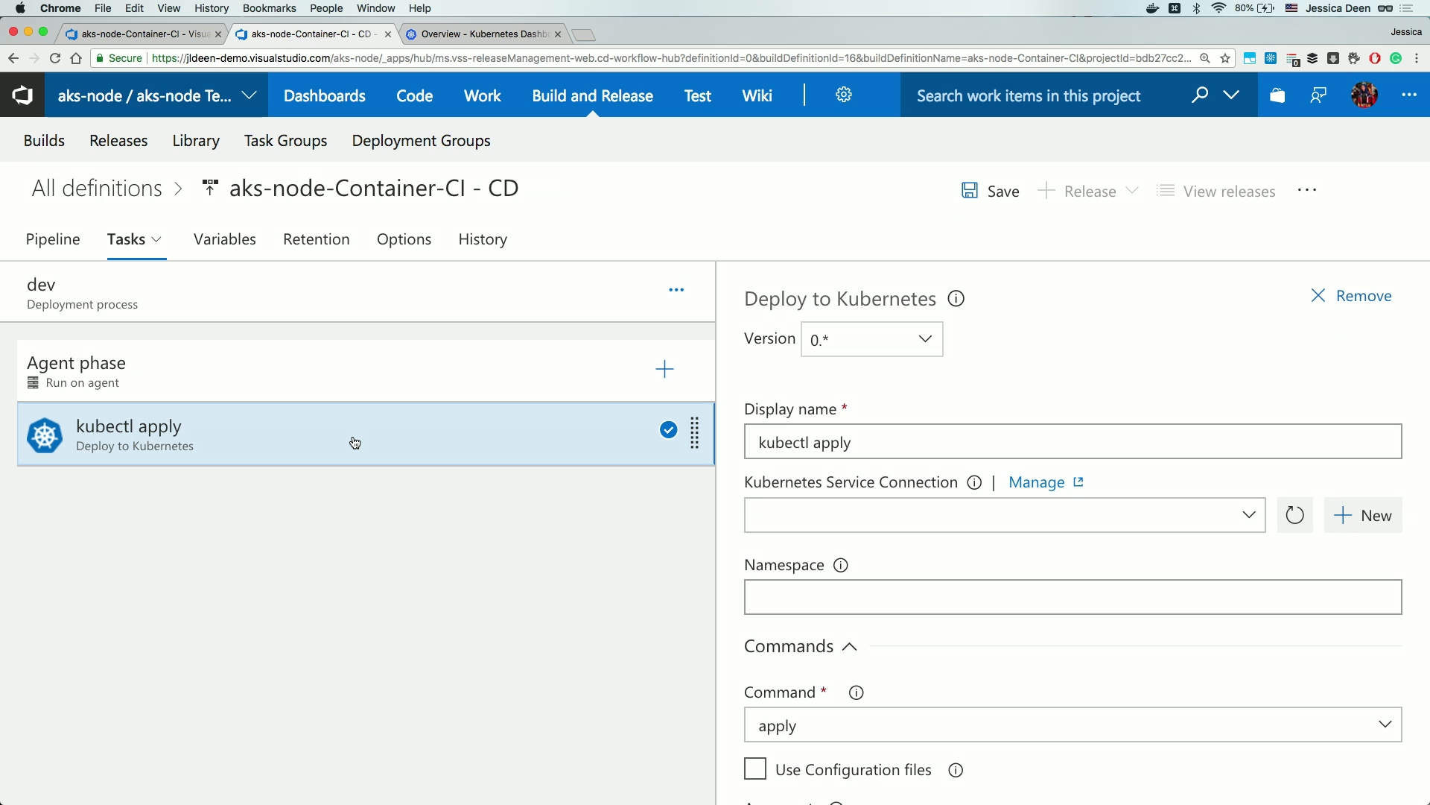
Add a second Deploy to Kubernetes task via a 'kuber' search, then reselect the first kubectl task.
left_click(665, 368)
type("kuber")
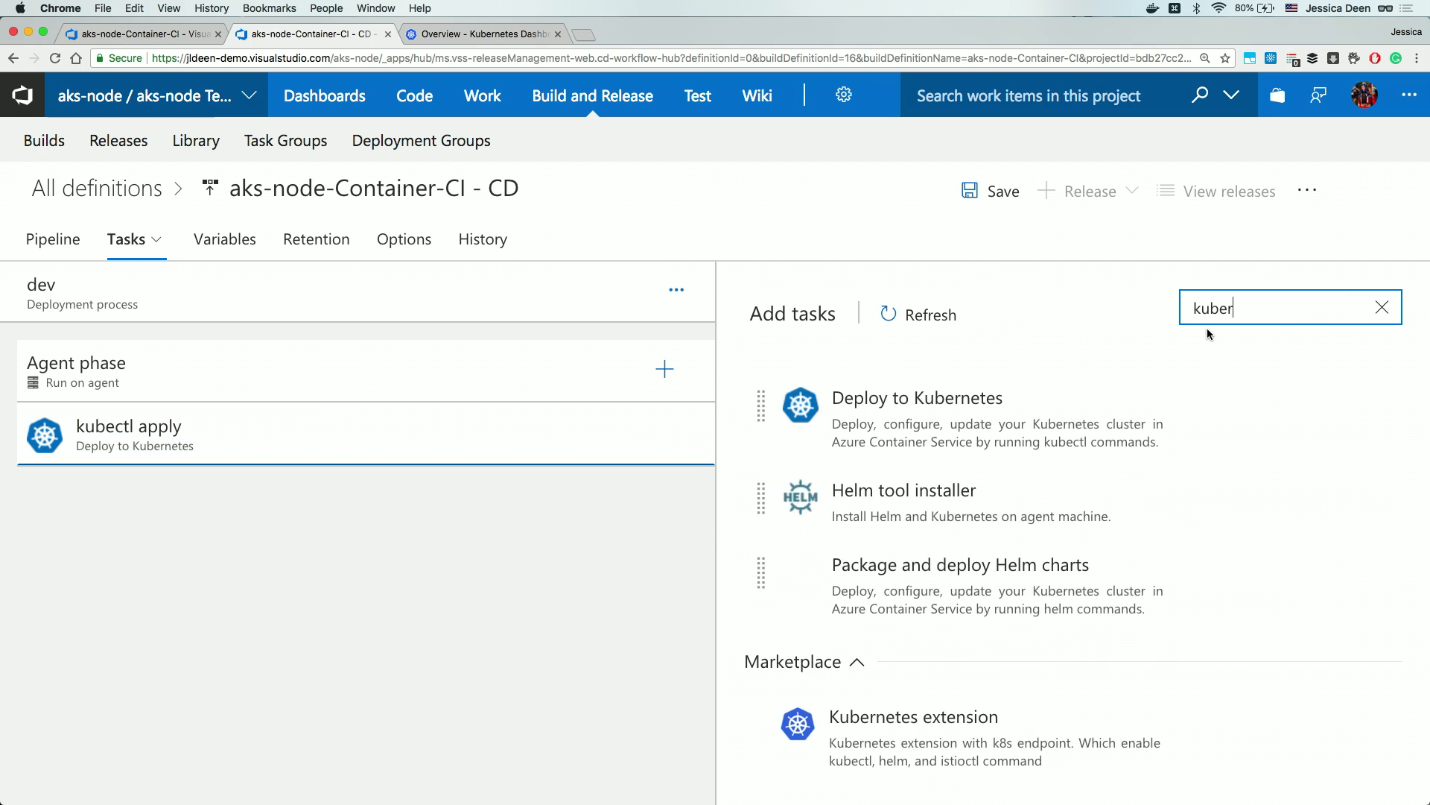
mouse_move(1316, 402)
left_click(1319, 481)
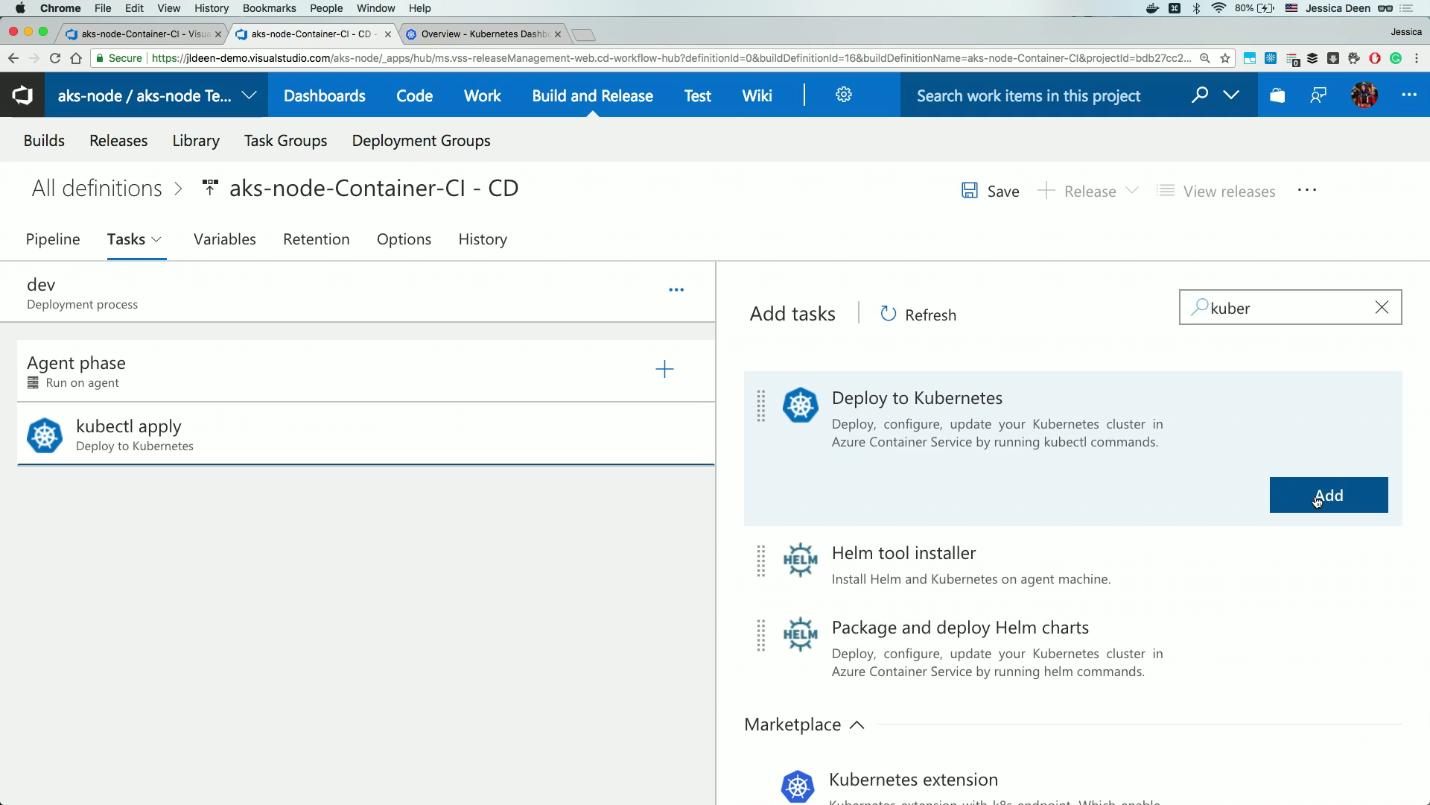
left_click(416, 427)
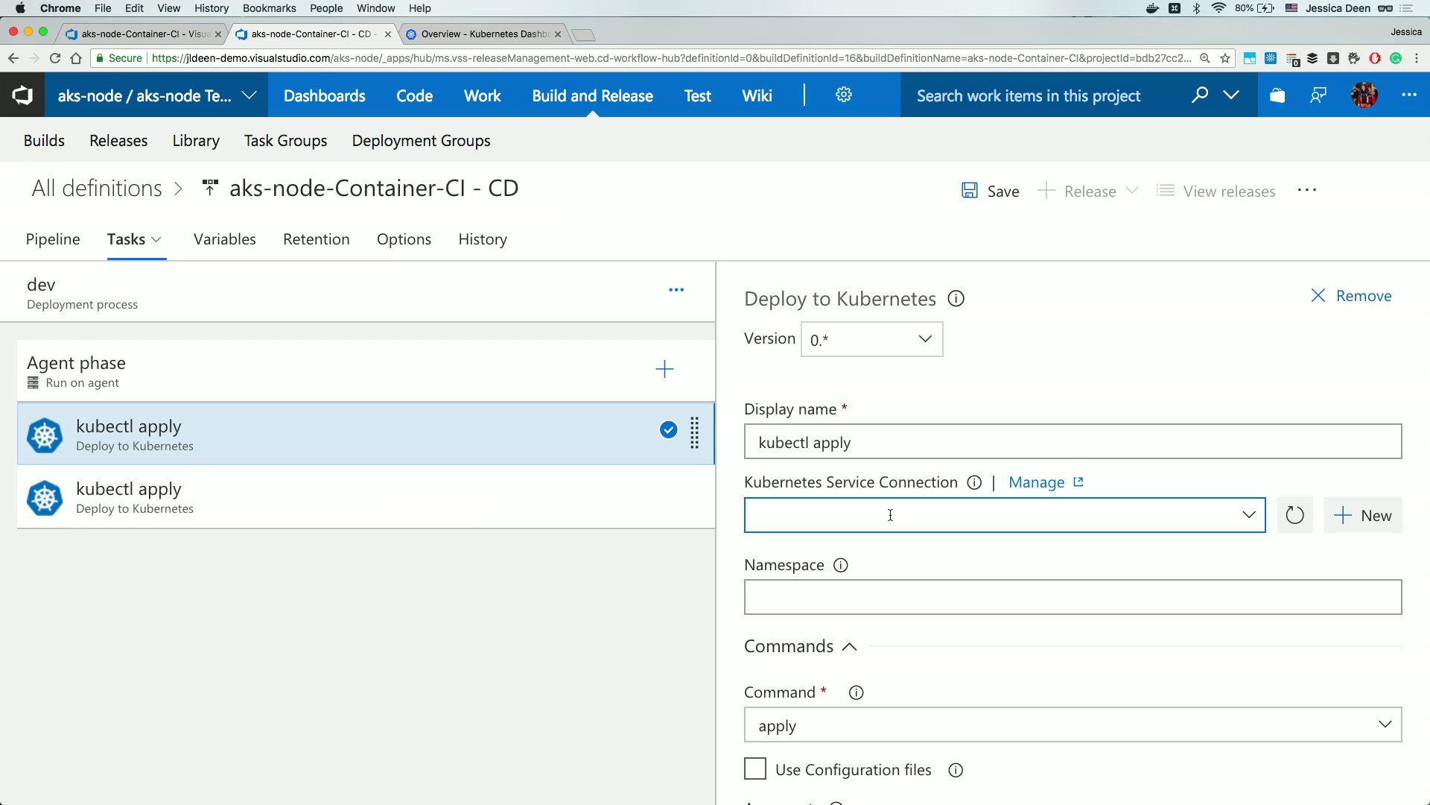
Create Kubernetes service connection jdk8s with the AKS server URL and kubeconfig, then return to the release.
left_click(1037, 482)
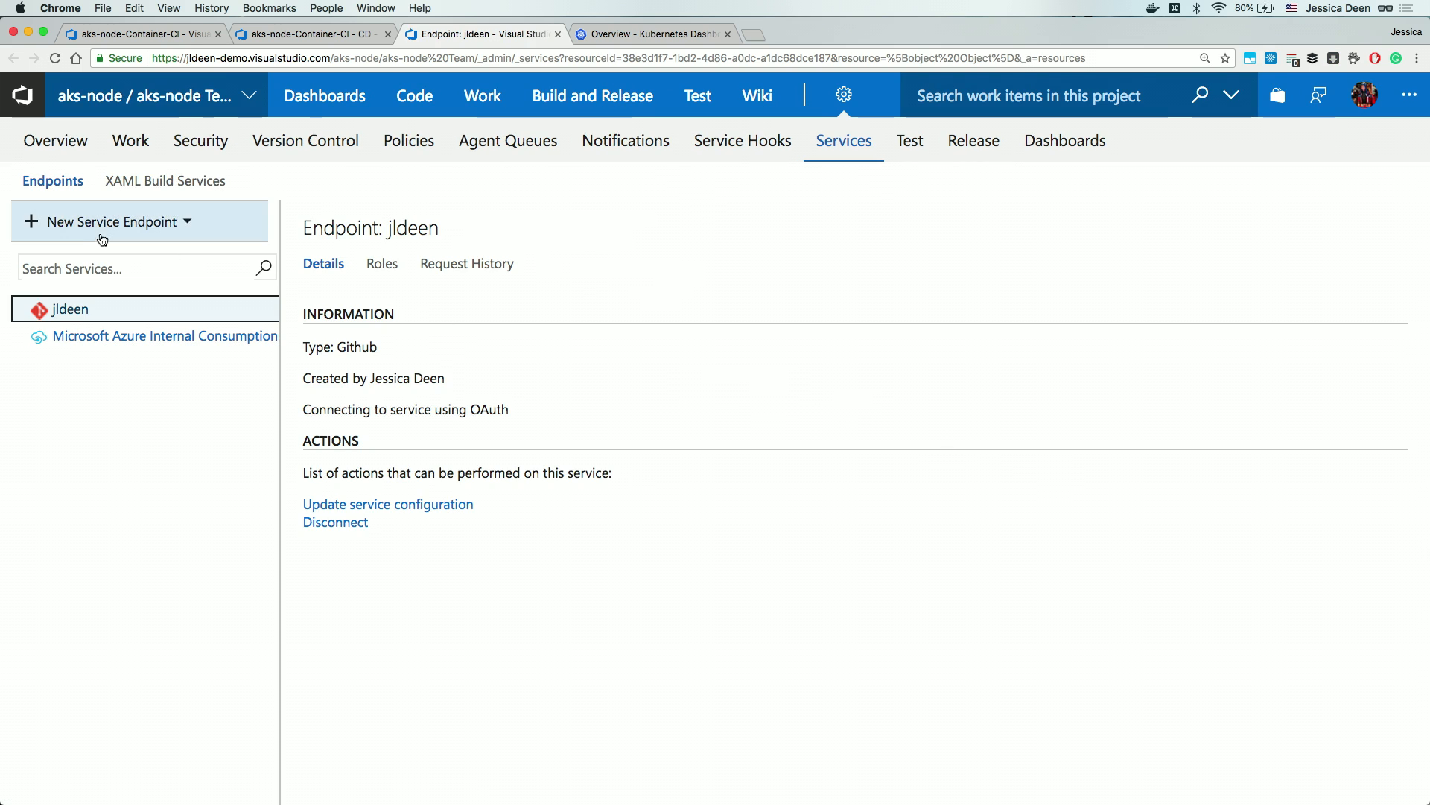
left_click(126, 227)
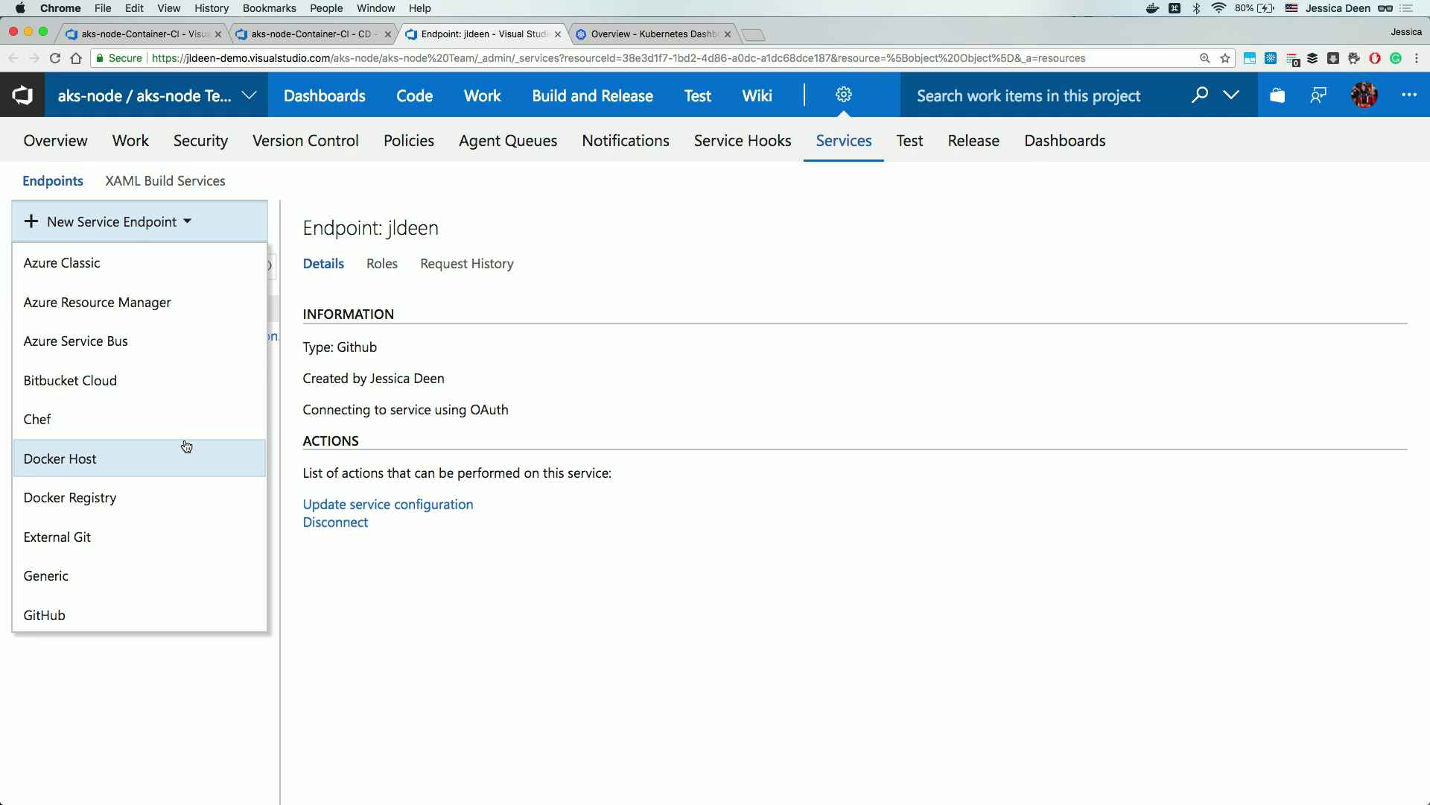
scroll(187, 447, "down", 3)
left_click(86, 498)
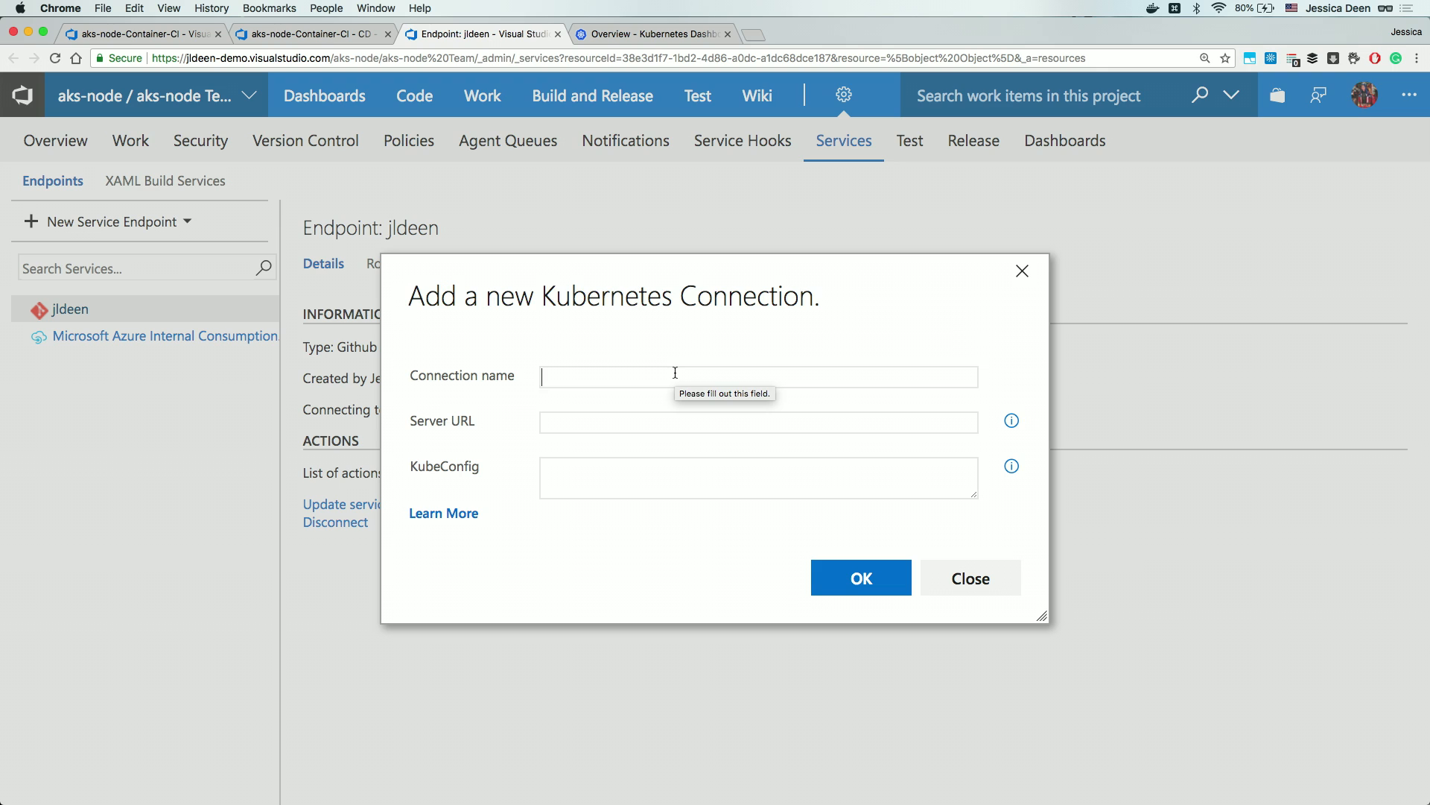
type("jdk8s")
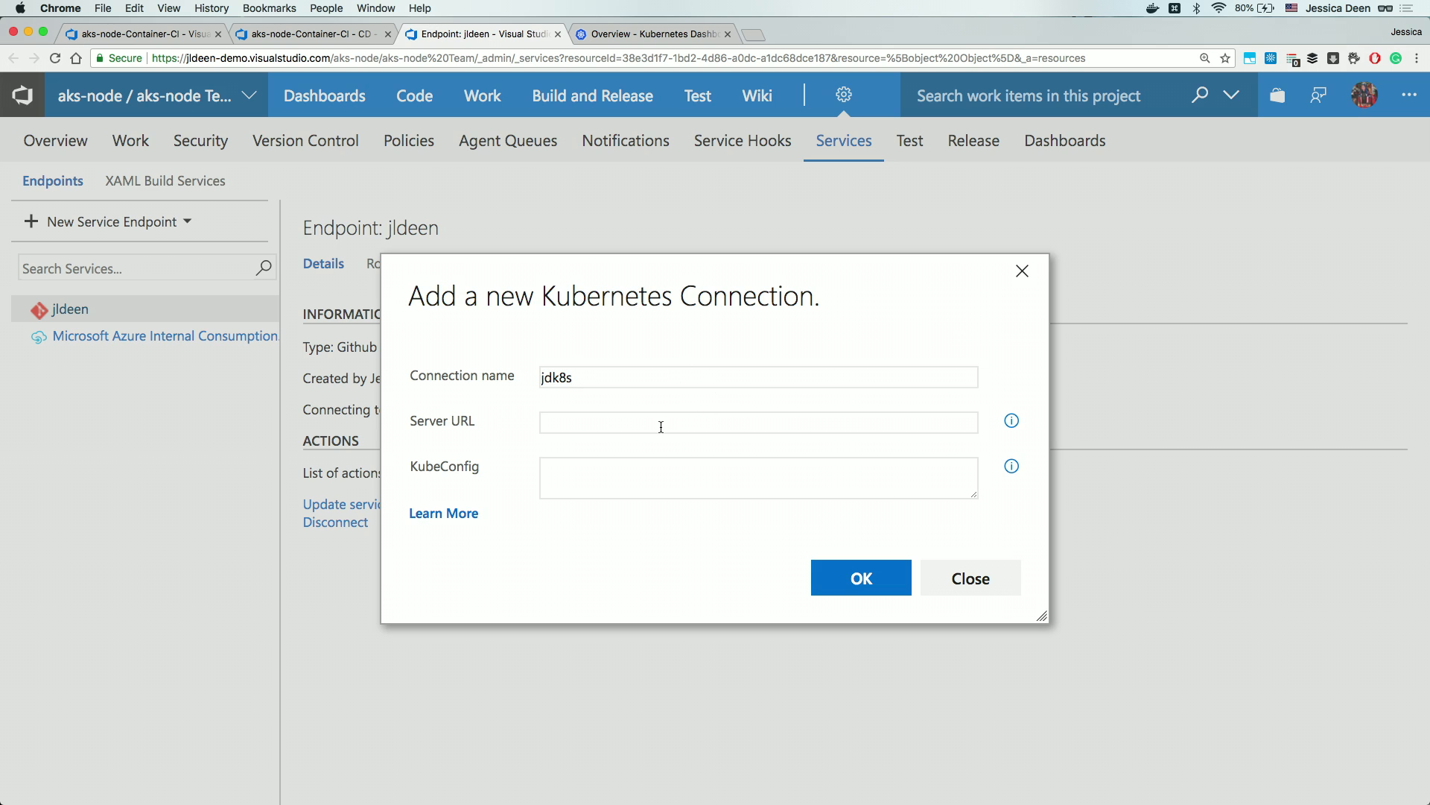
type("https://jdk8s-jdk8s-dfb5d6-cb8e4be6.hcp.eastus.azmk8s.io:443")
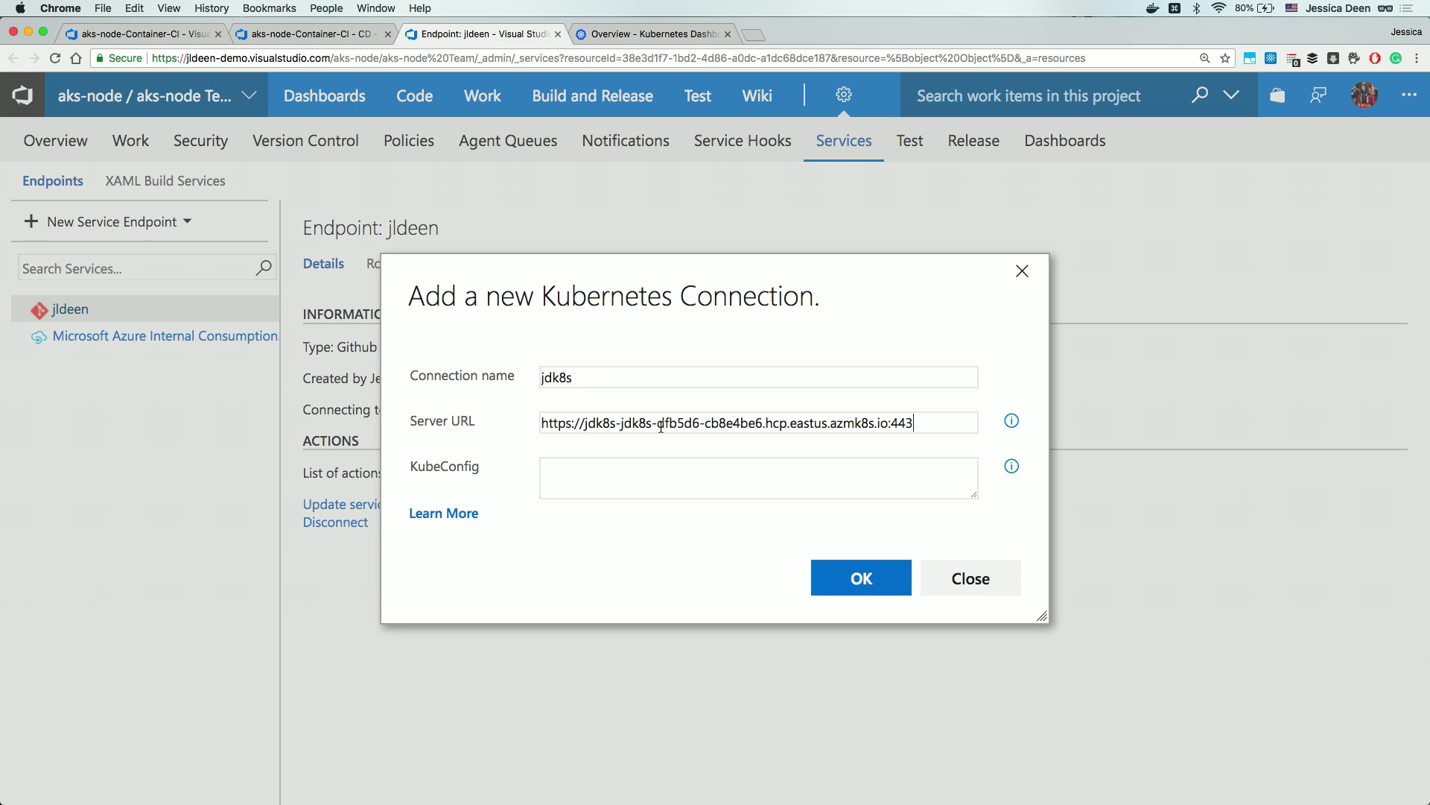
left_click(654, 481)
key("super+v")
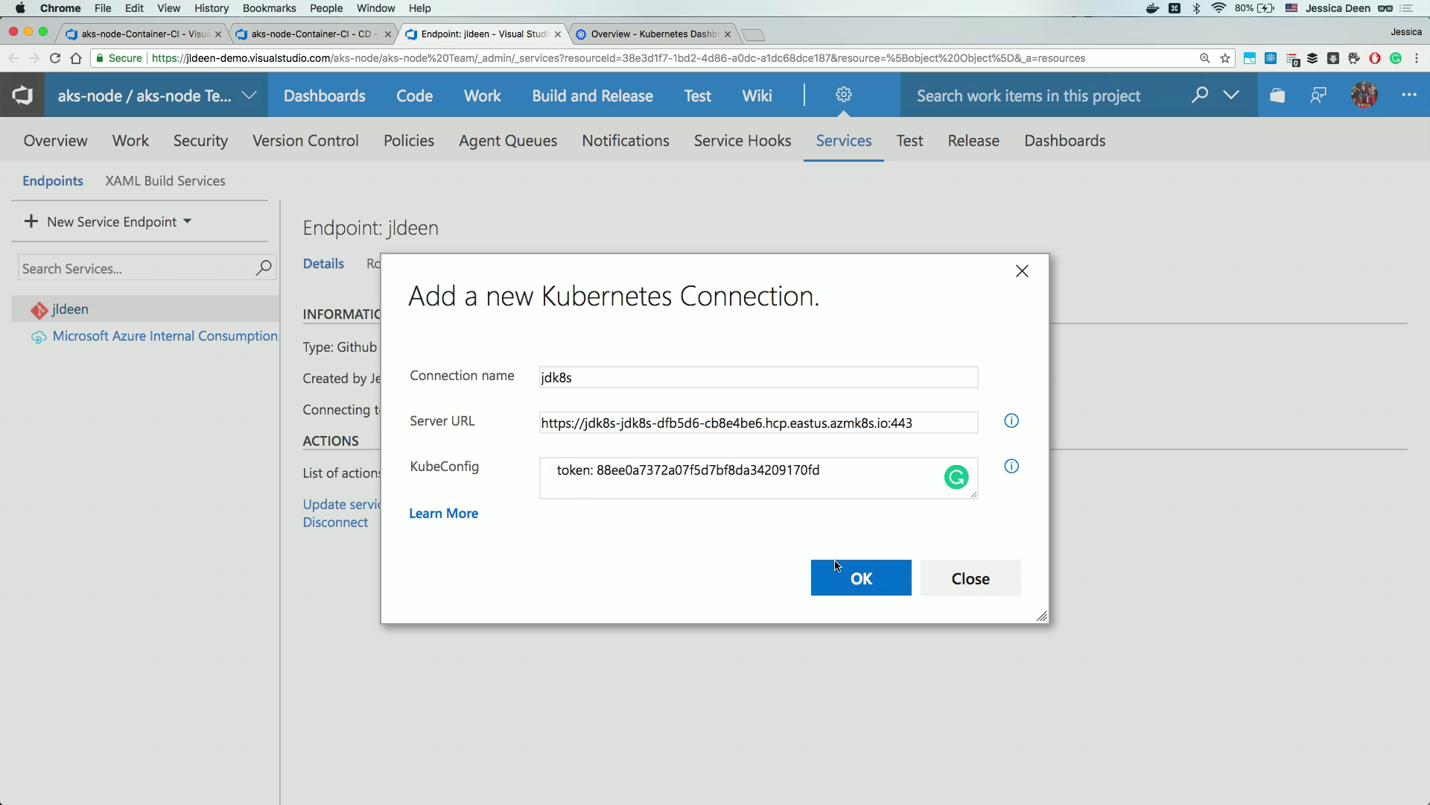
left_click(835, 558)
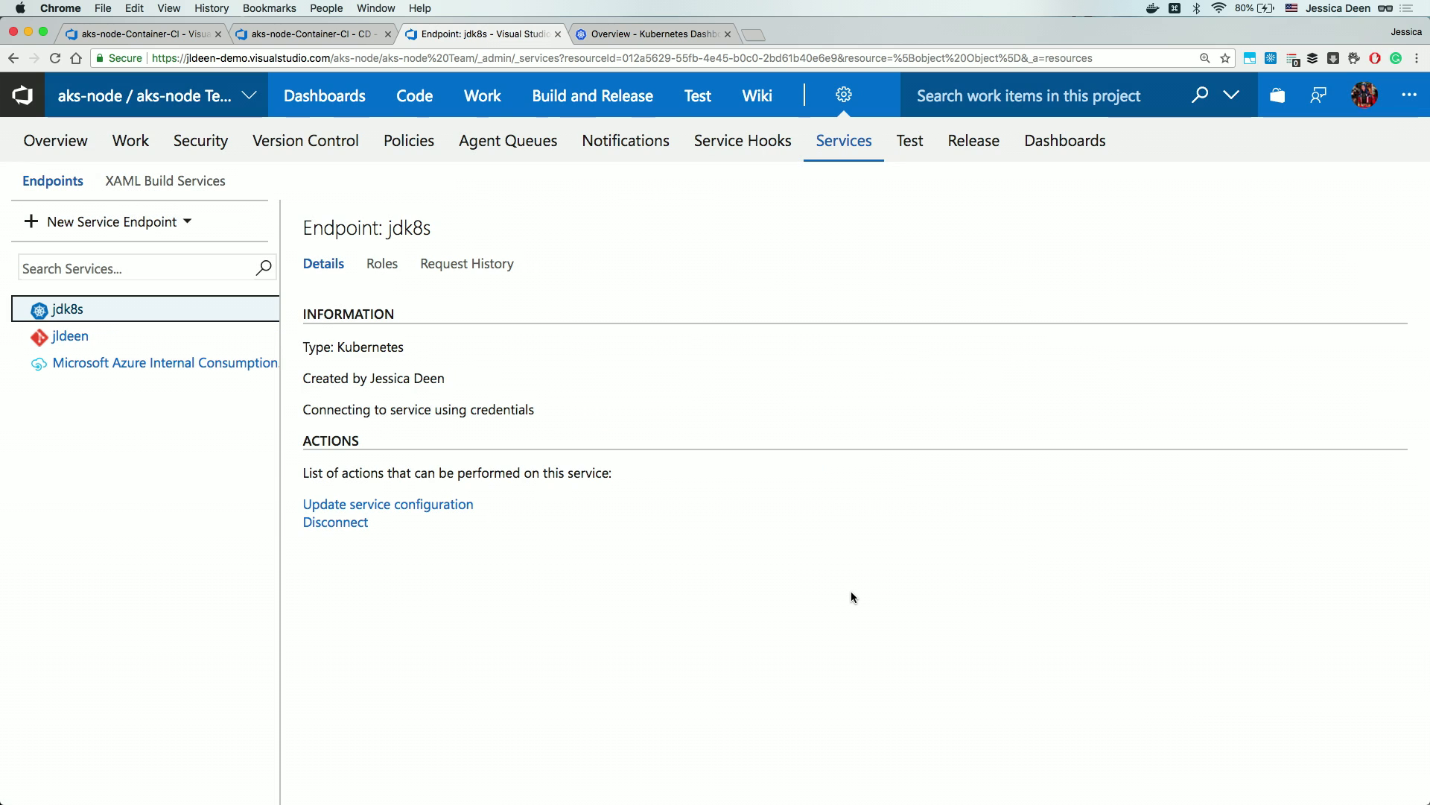
left_click(557, 34)
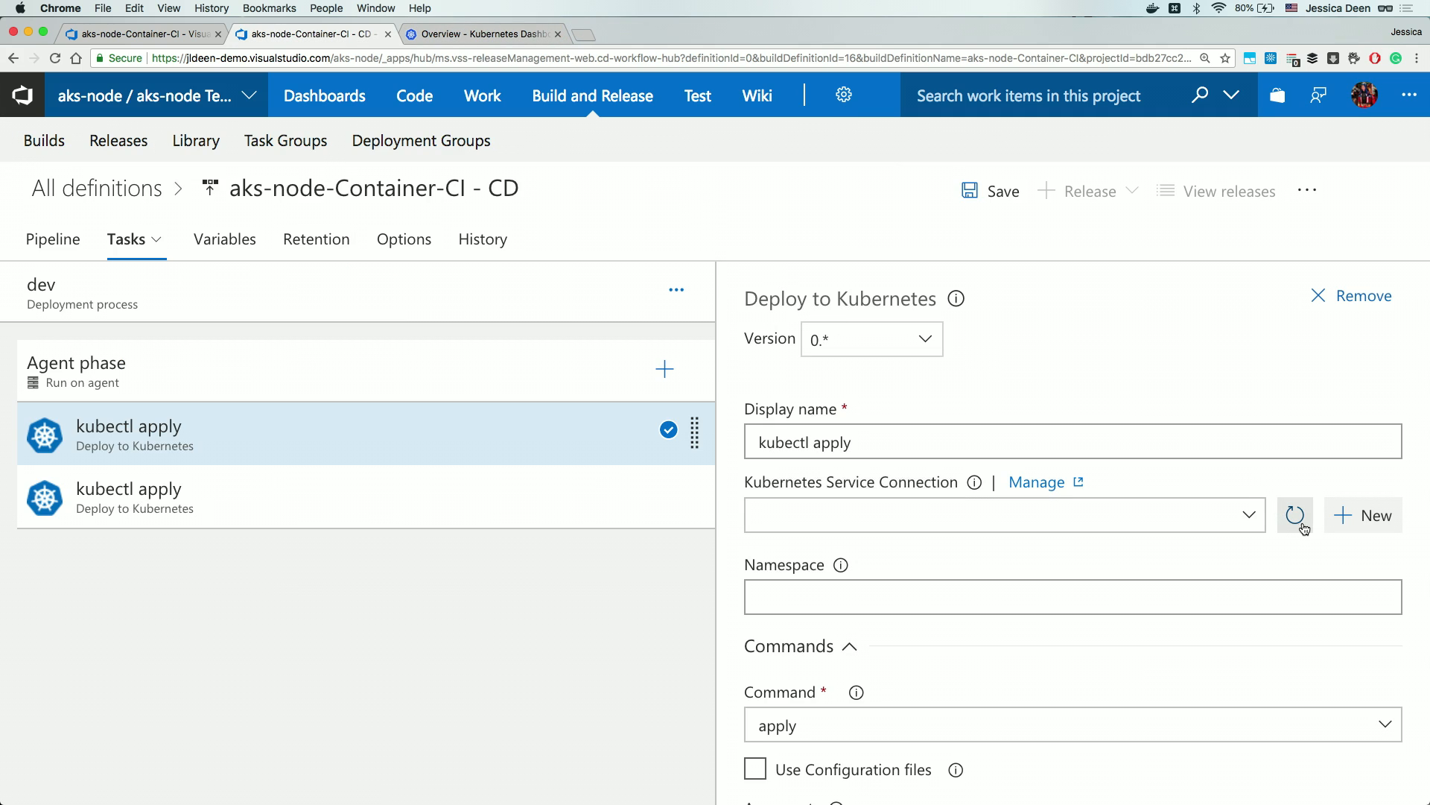
Configure the first task as kubectl run on jdk8s with build18-k8s-node, acrjdtest image, port 3000.
left_click(1256, 519)
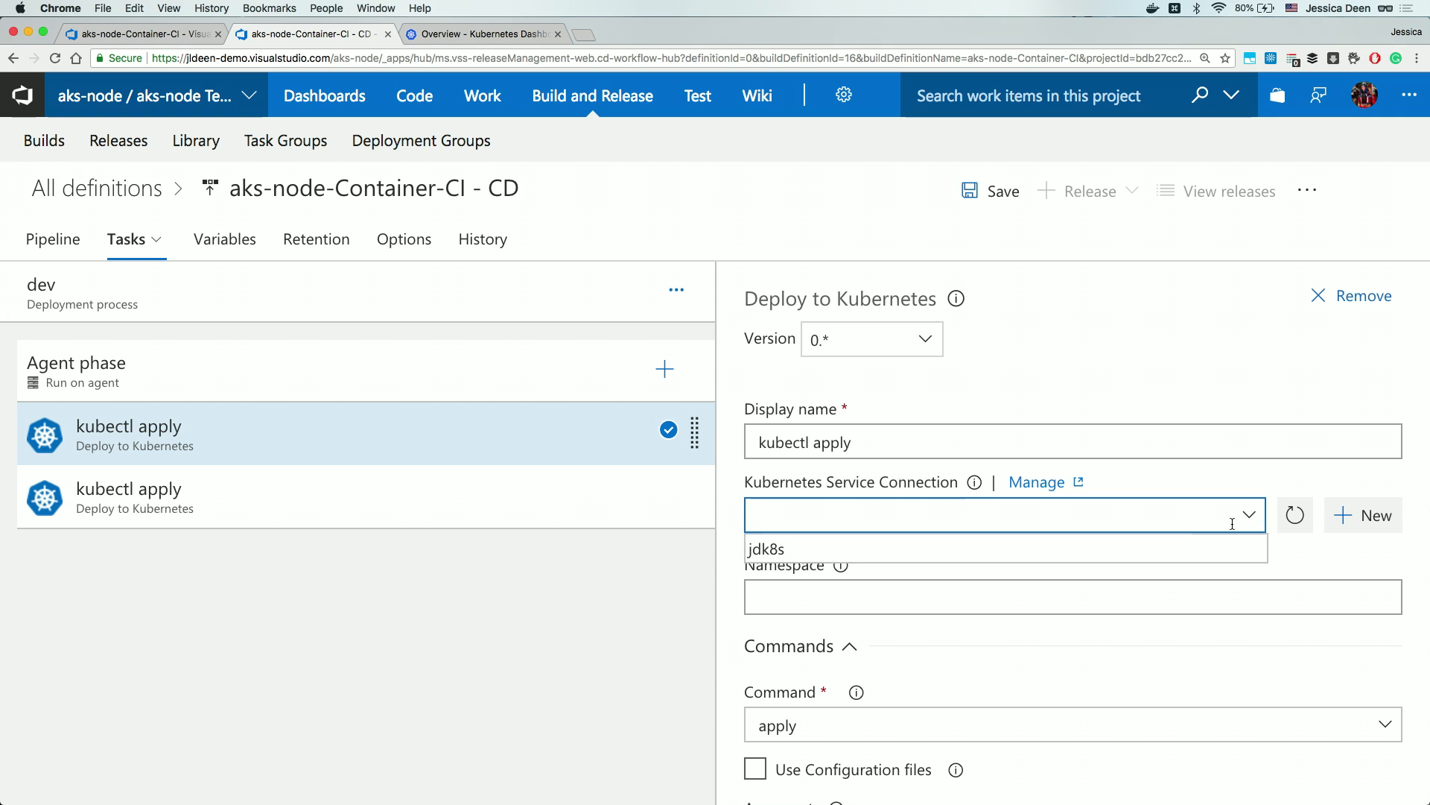
left_click(1200, 547)
scroll(1151, 560, "down", 1)
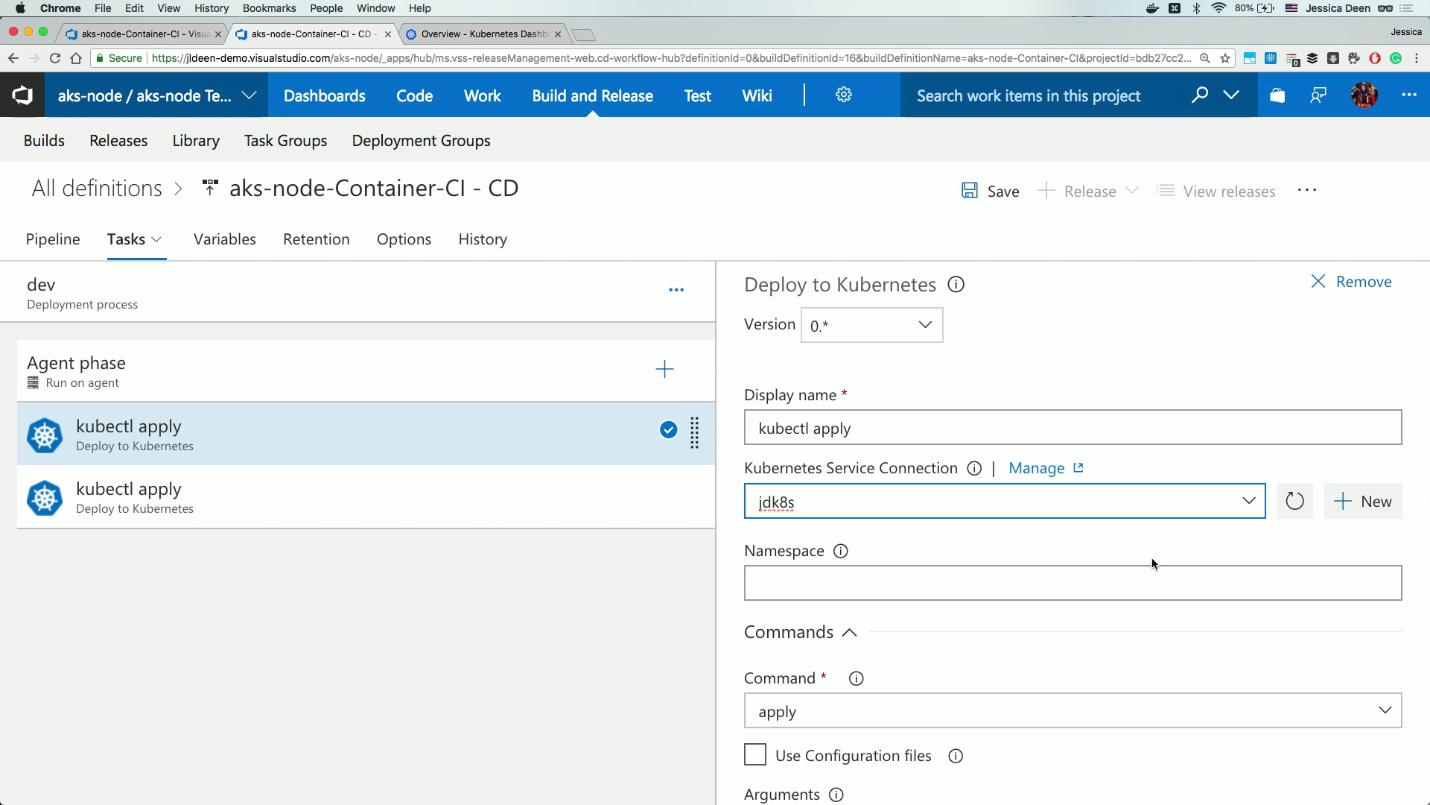
scroll(1185, 634, "down", 3)
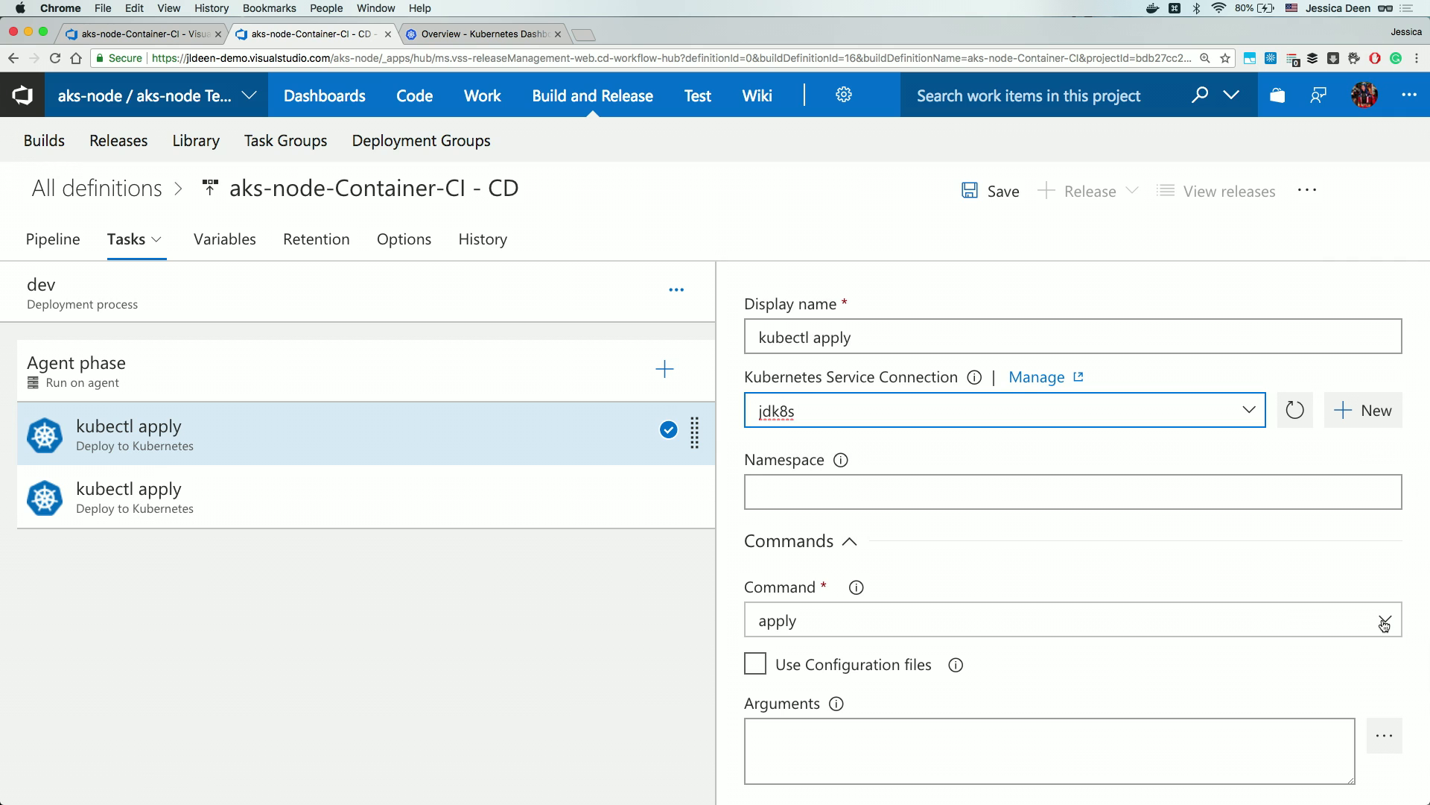
left_click(1384, 623)
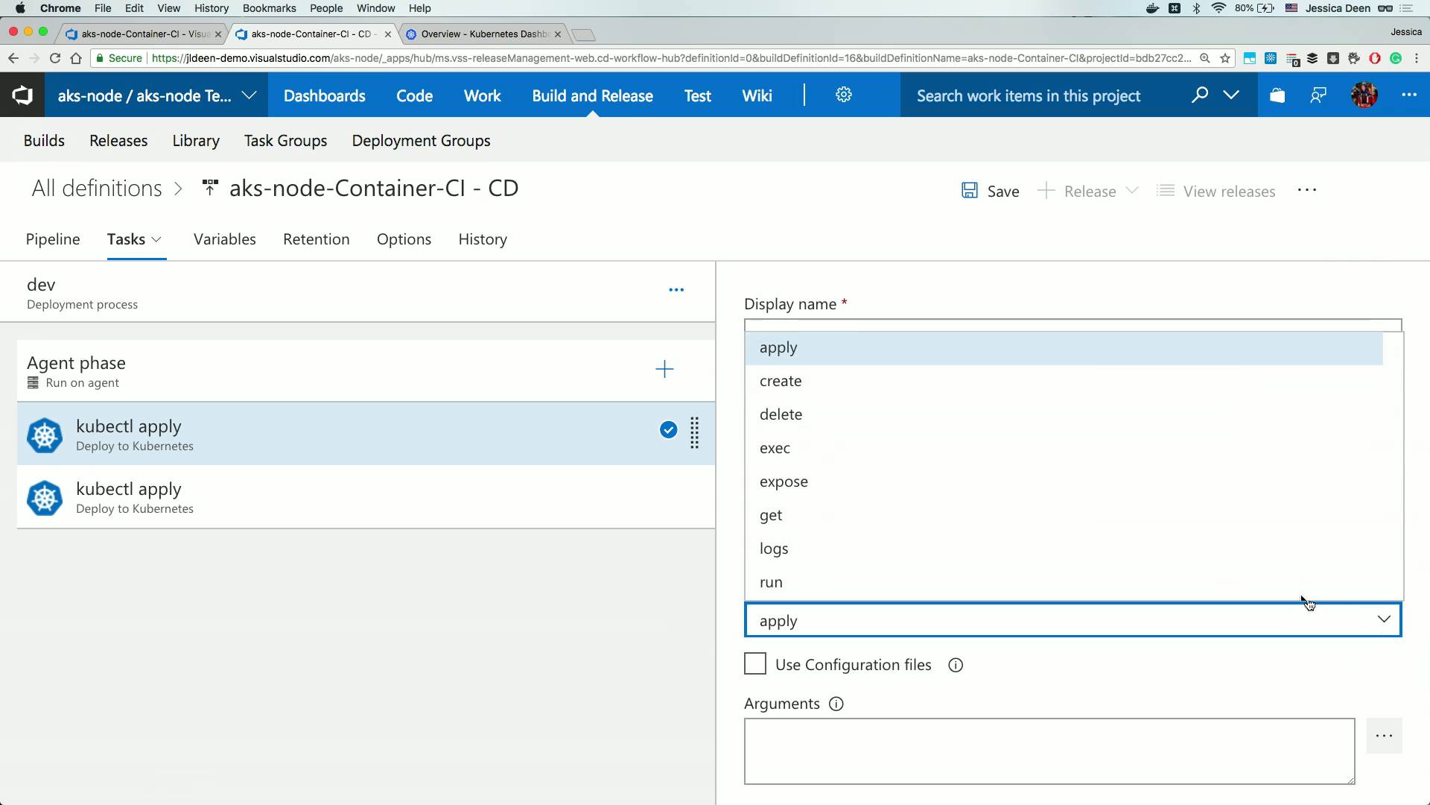
left_click(1080, 580)
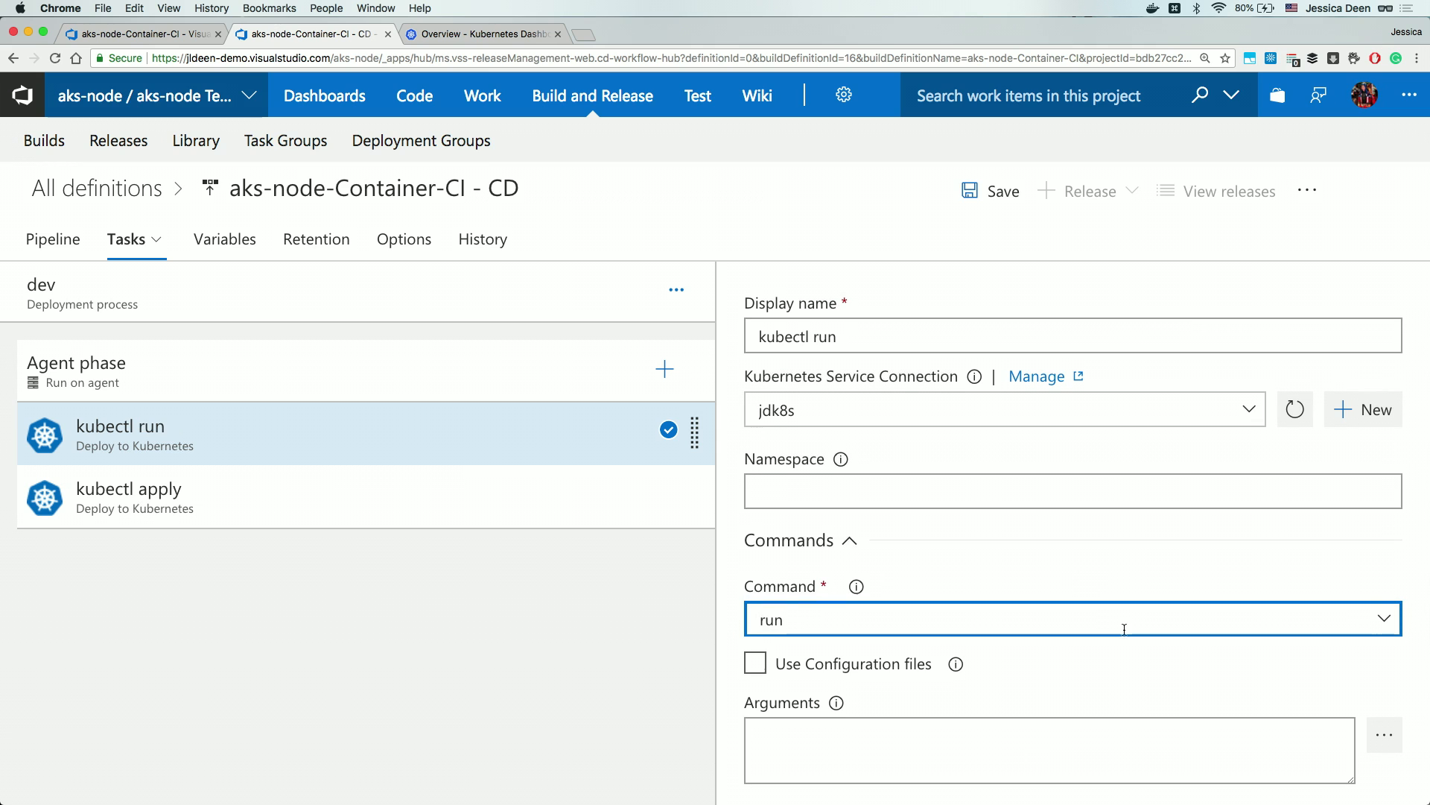
scroll(1123, 626, "down", 3)
left_click(1080, 615)
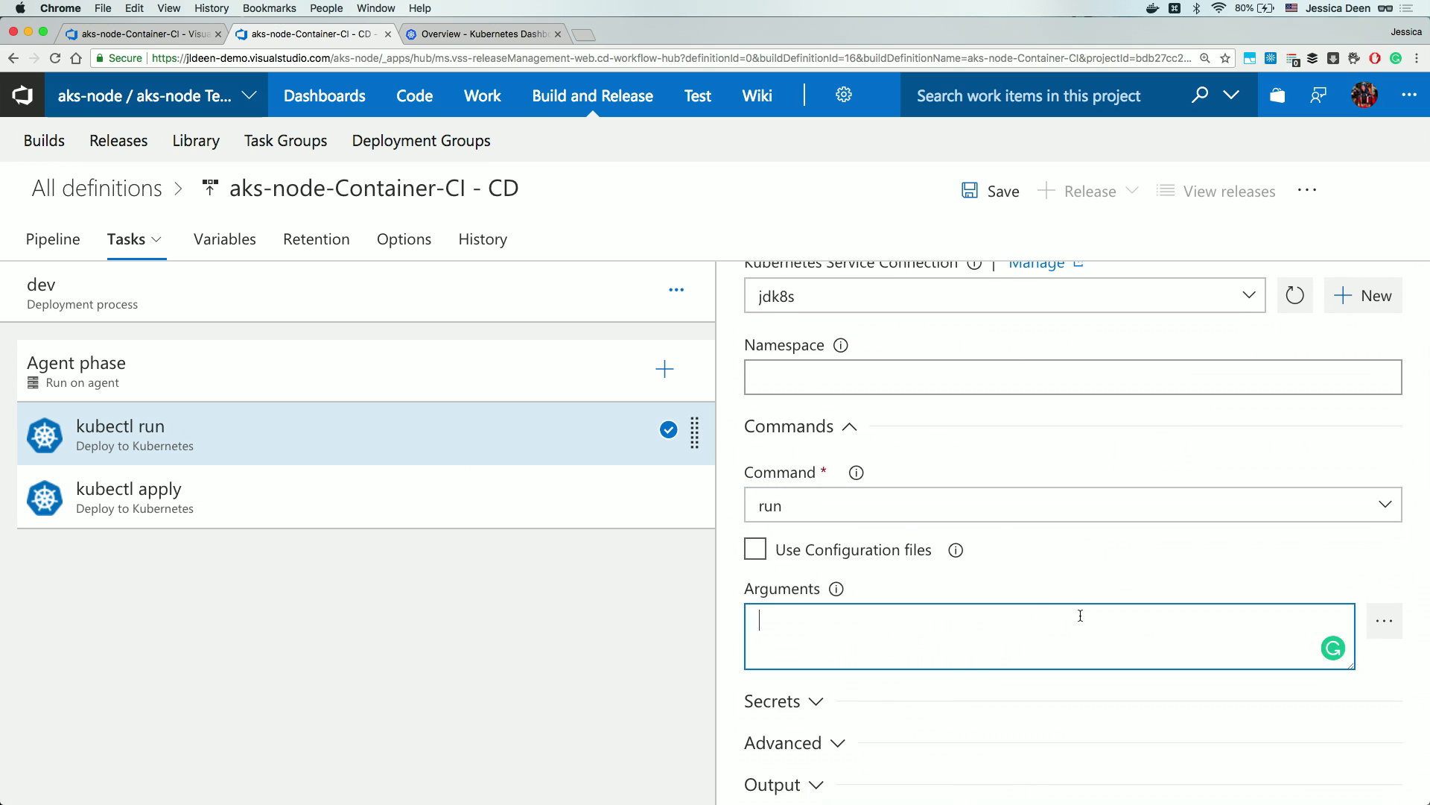
type("build18-k8s-node --image acrjdtest.azurecr.io/jldeen/build18-node --port 3000")
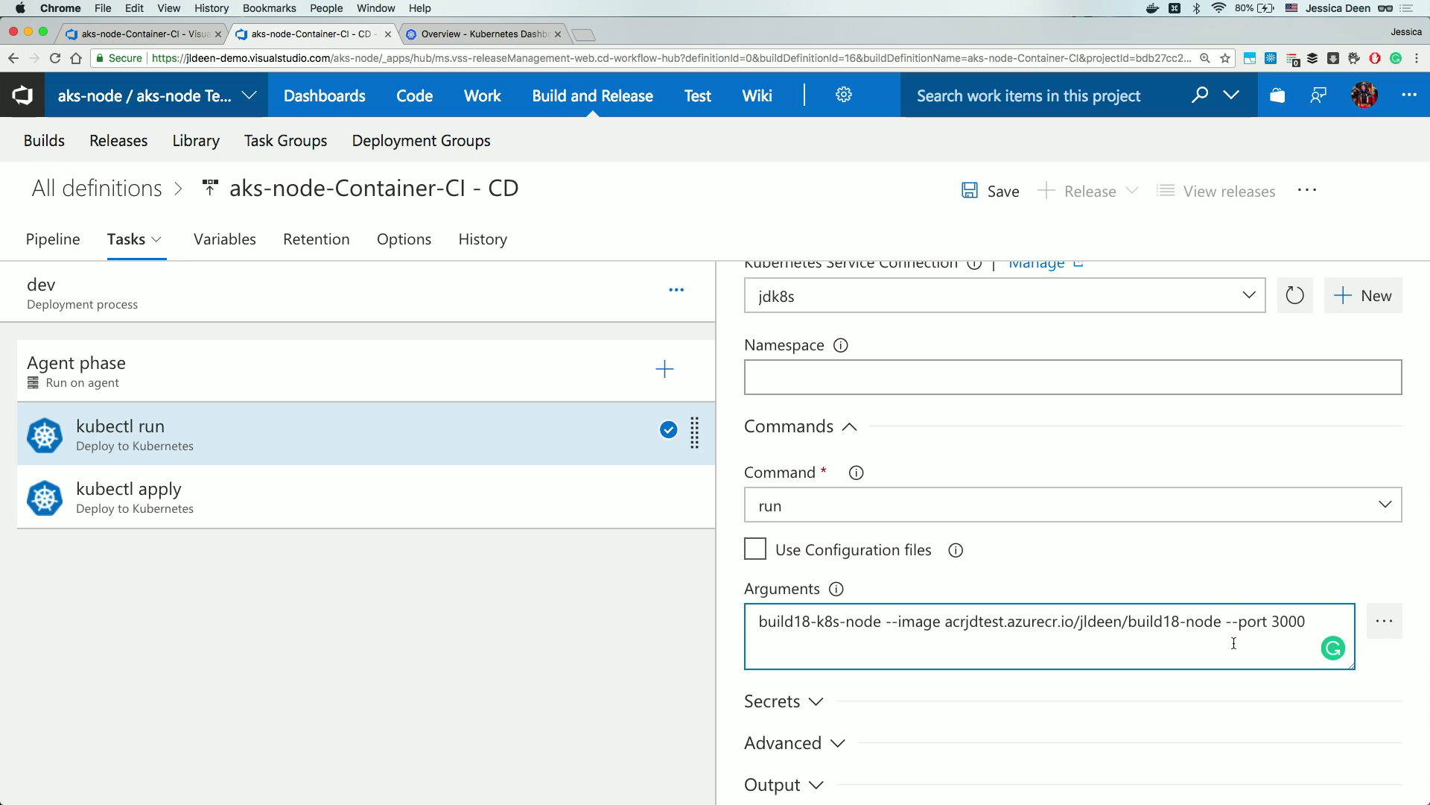
scroll(1233, 642, "down", 2)
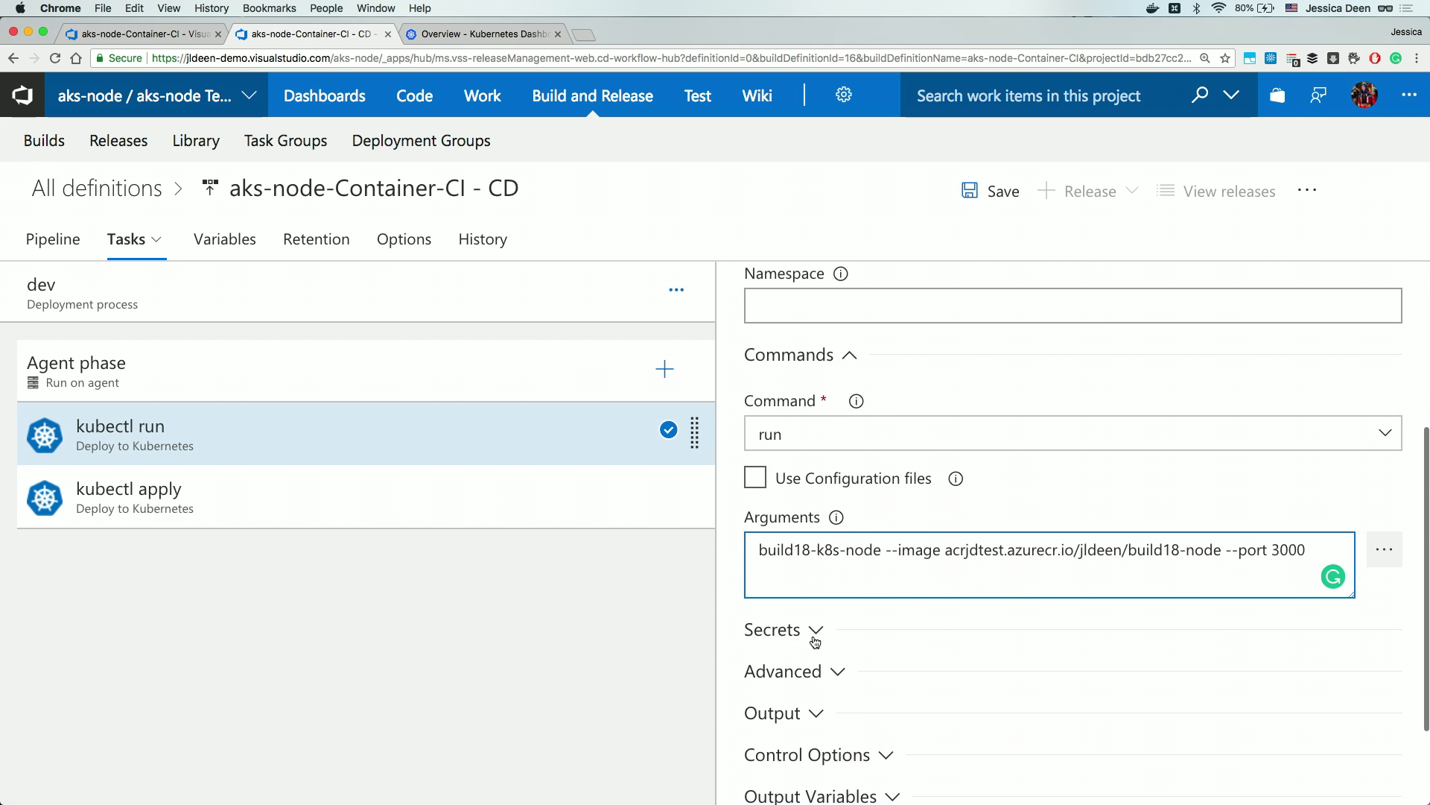
Set the task's Secrets to the Azure subscription, acrjdtest registry and secret name my-secret.
left_click(815, 638)
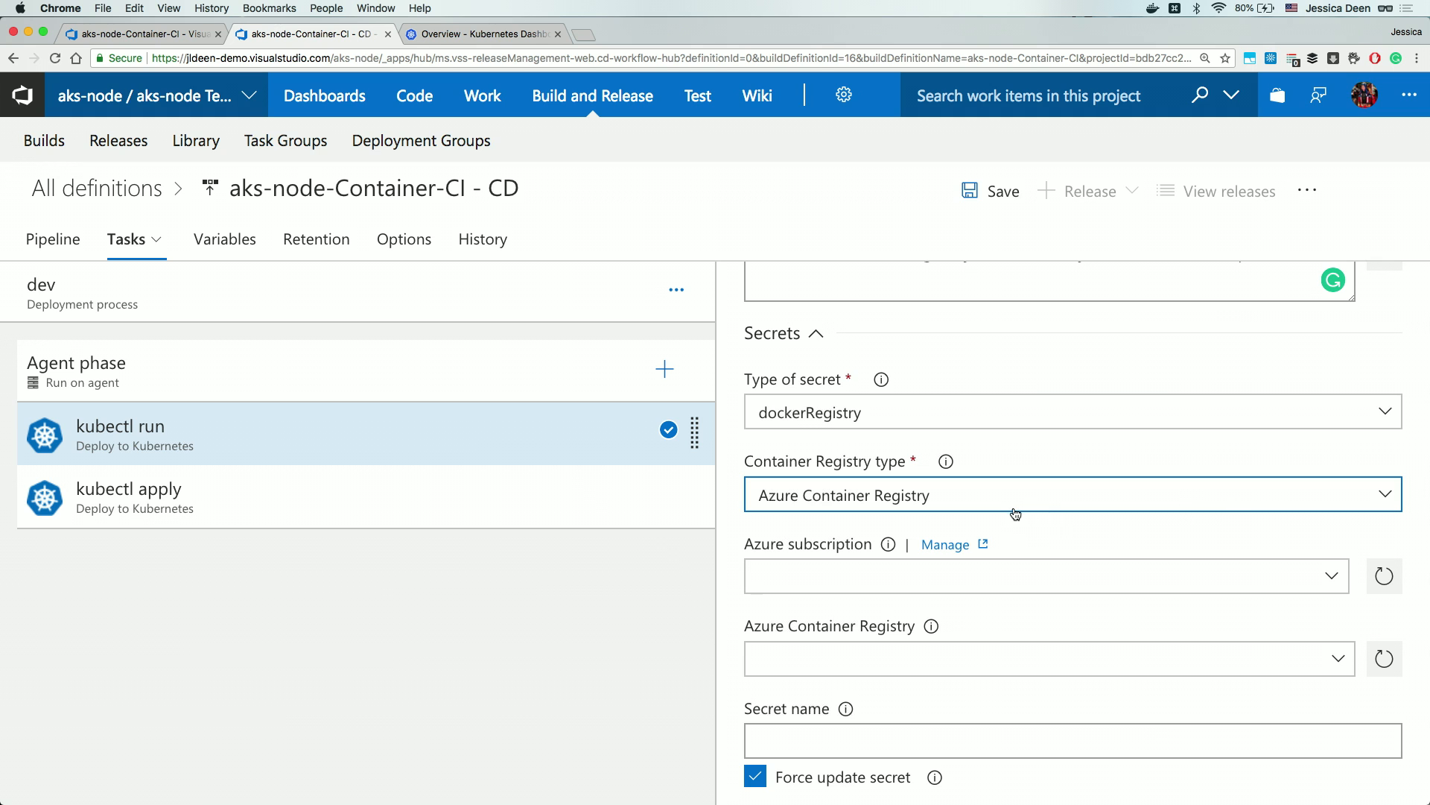
left_click(1331, 575)
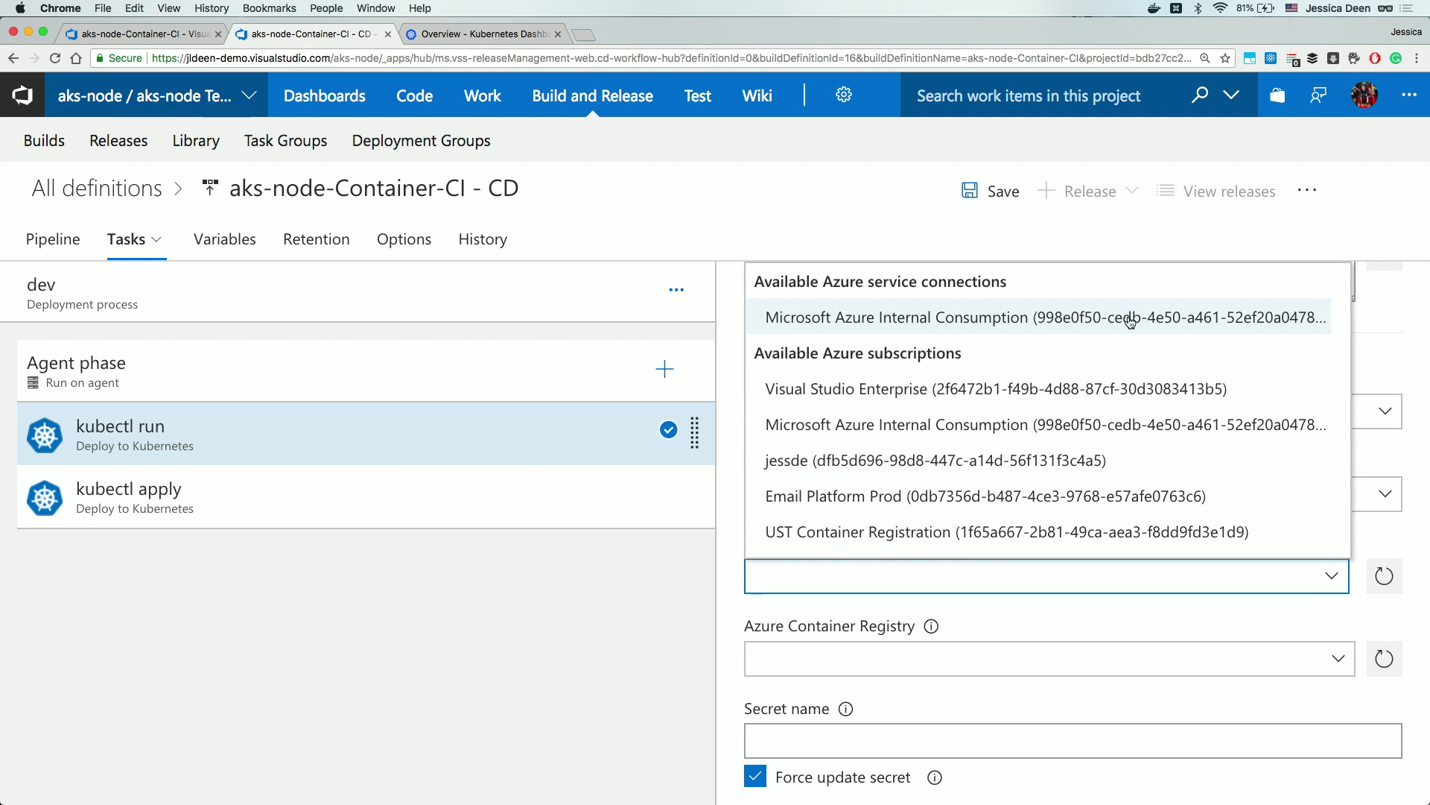
left_click(1130, 320)
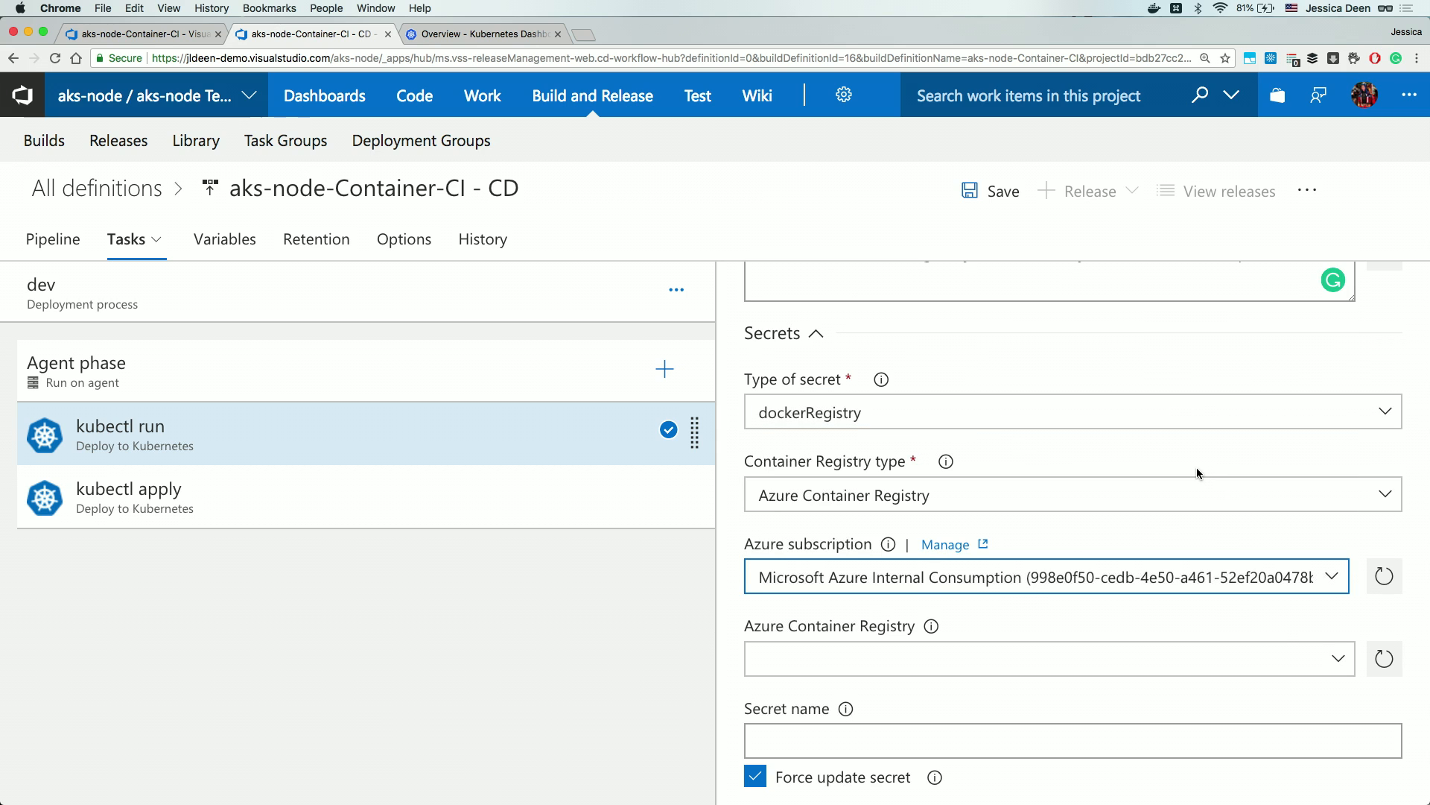
scroll(1275, 565, "down", 2)
left_click(1327, 596)
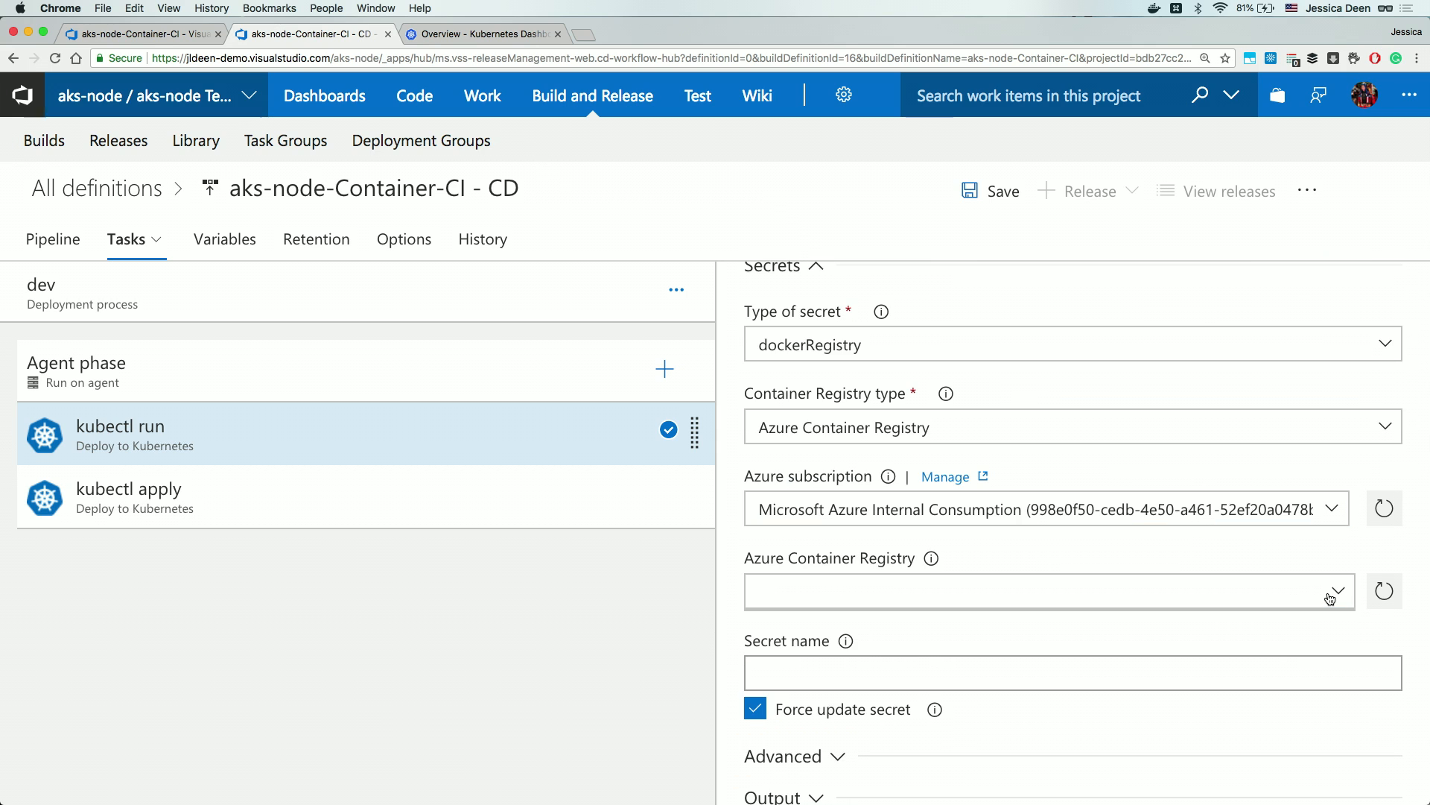
left_click(1044, 625)
left_click(971, 672)
type("my-secret")
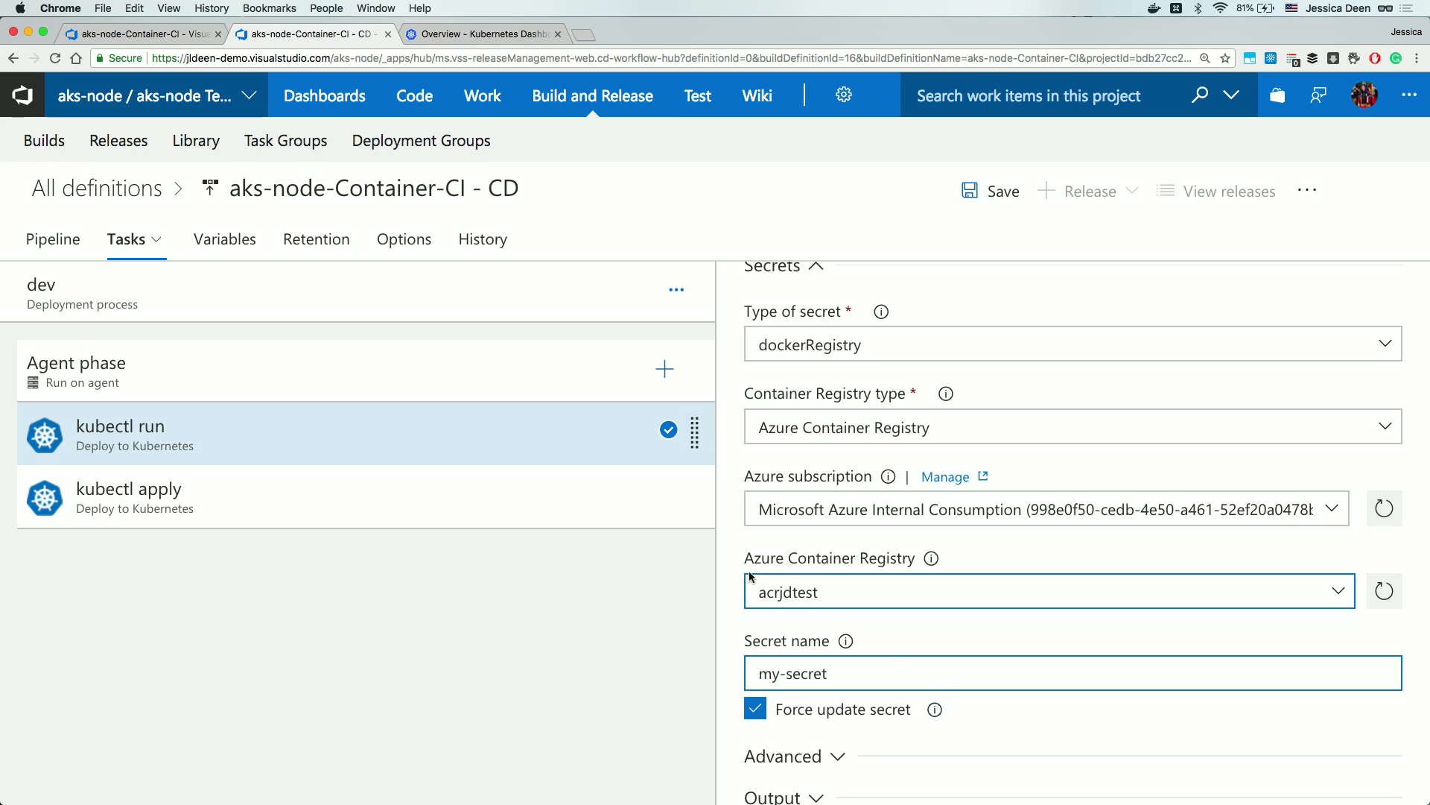
left_click(466, 506)
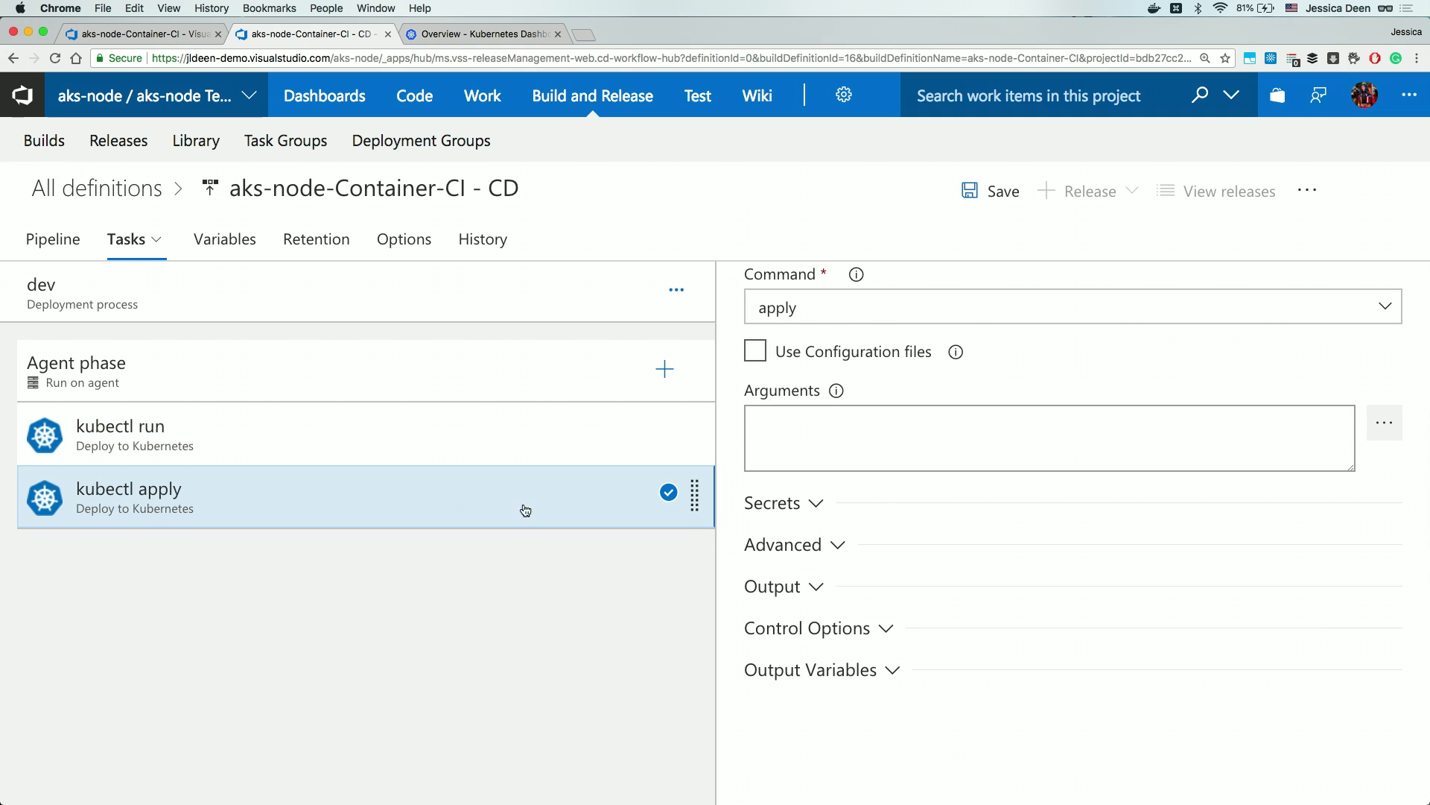
Configure the second task as kubectl expose on jdk8s: build18-k8s-node LoadBalancer, port 80 to 3000.
scroll(955, 521, "up", 5)
scroll(955, 521, "up", 5)
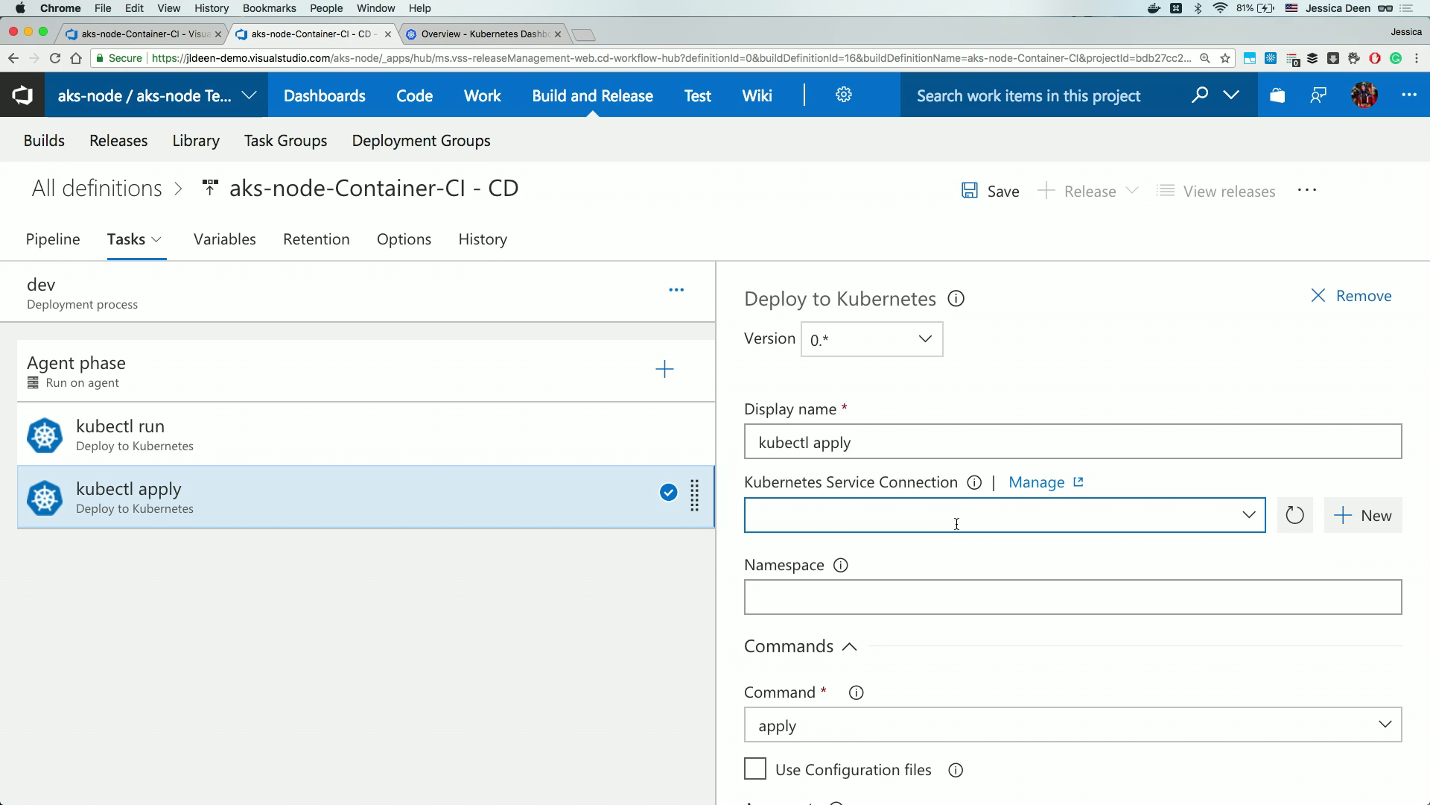
left_click(1255, 523)
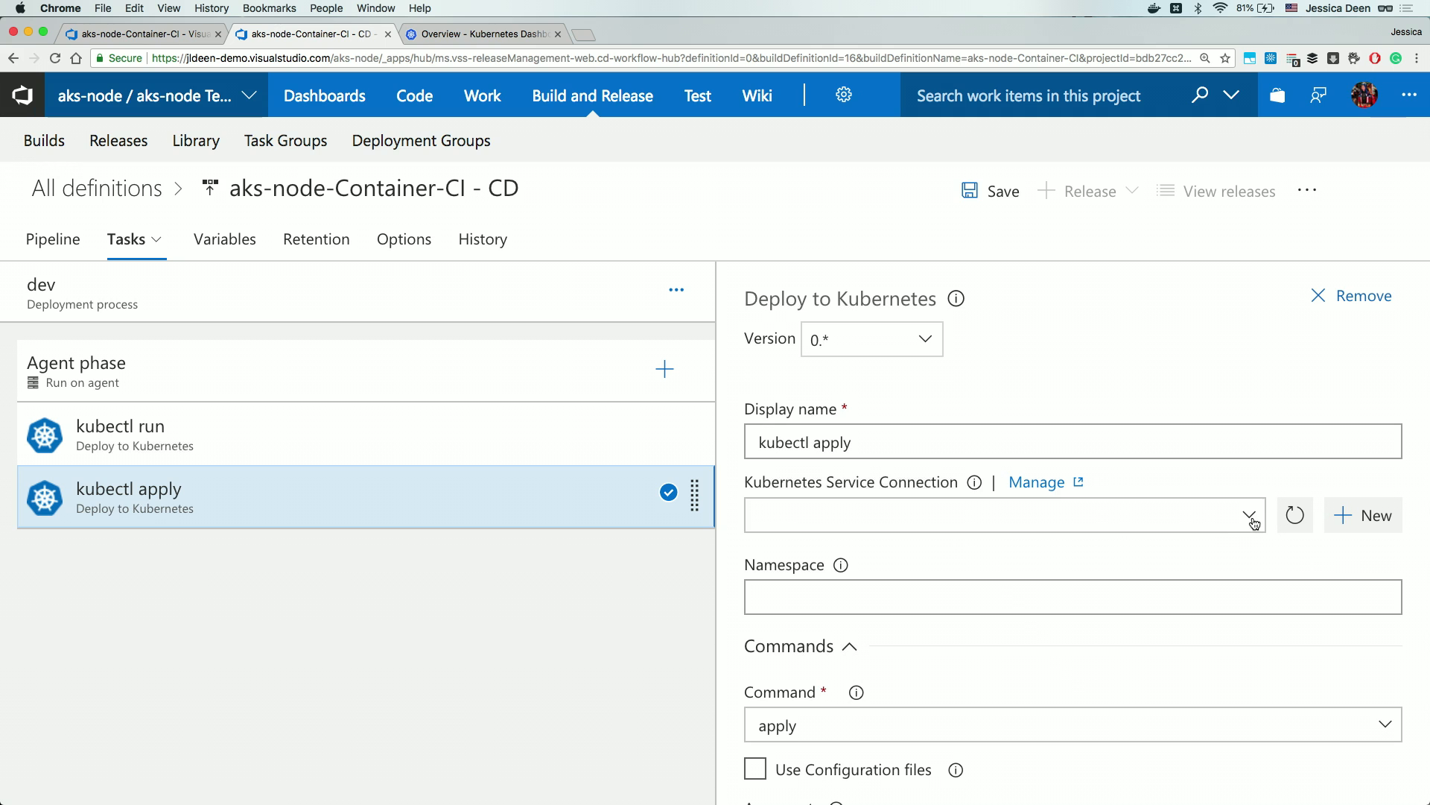
left_click(1084, 549)
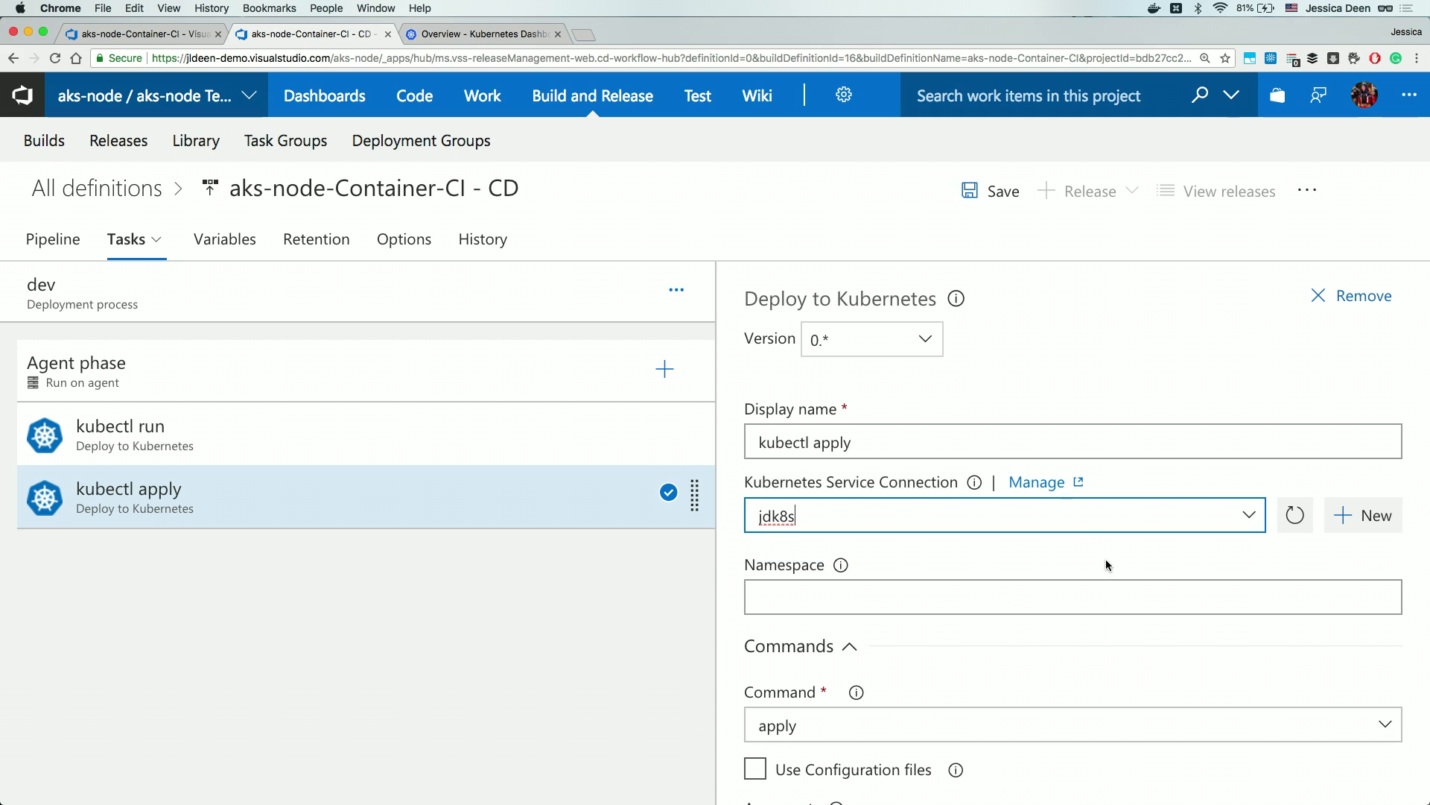
scroll(1106, 559, "down", 3)
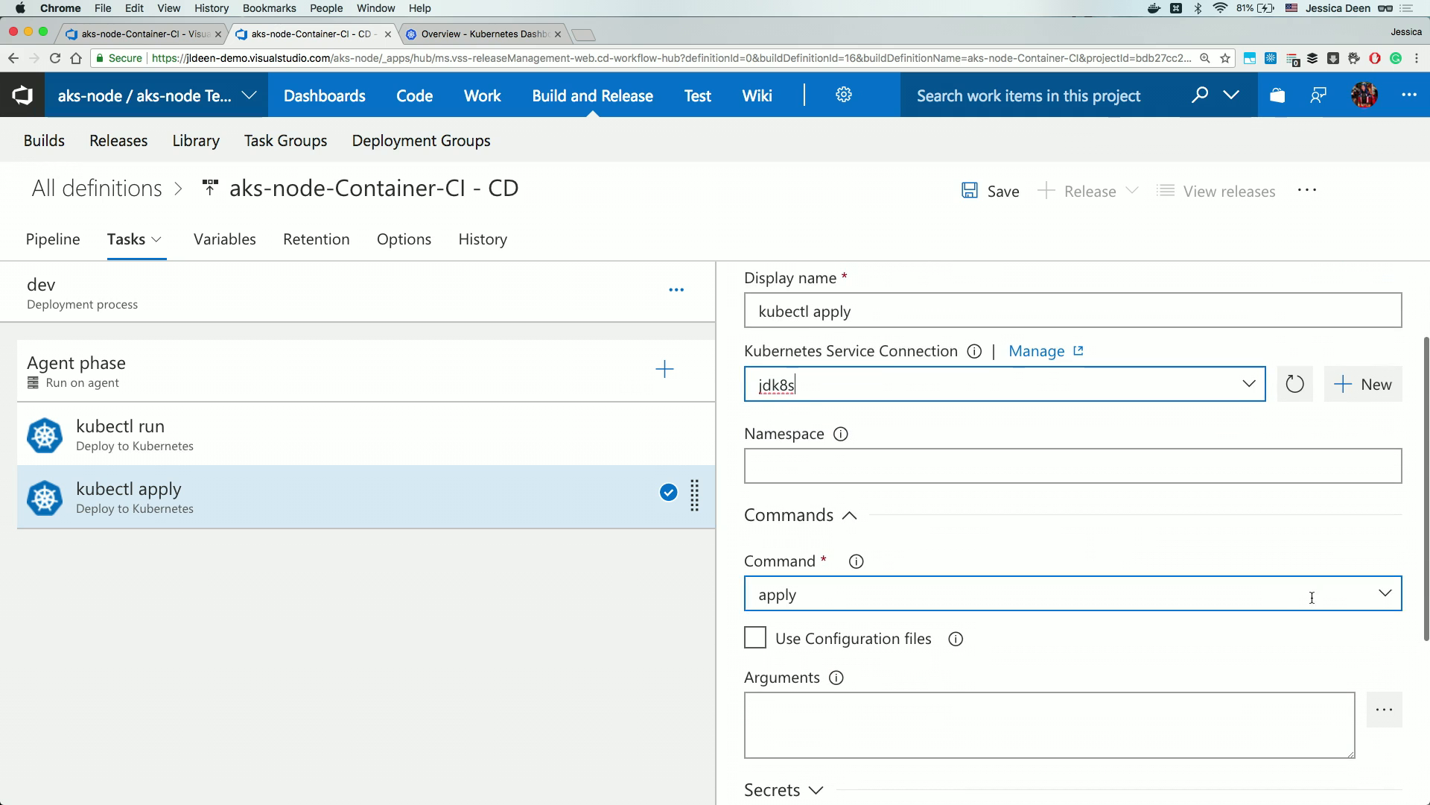
left_click(1386, 593)
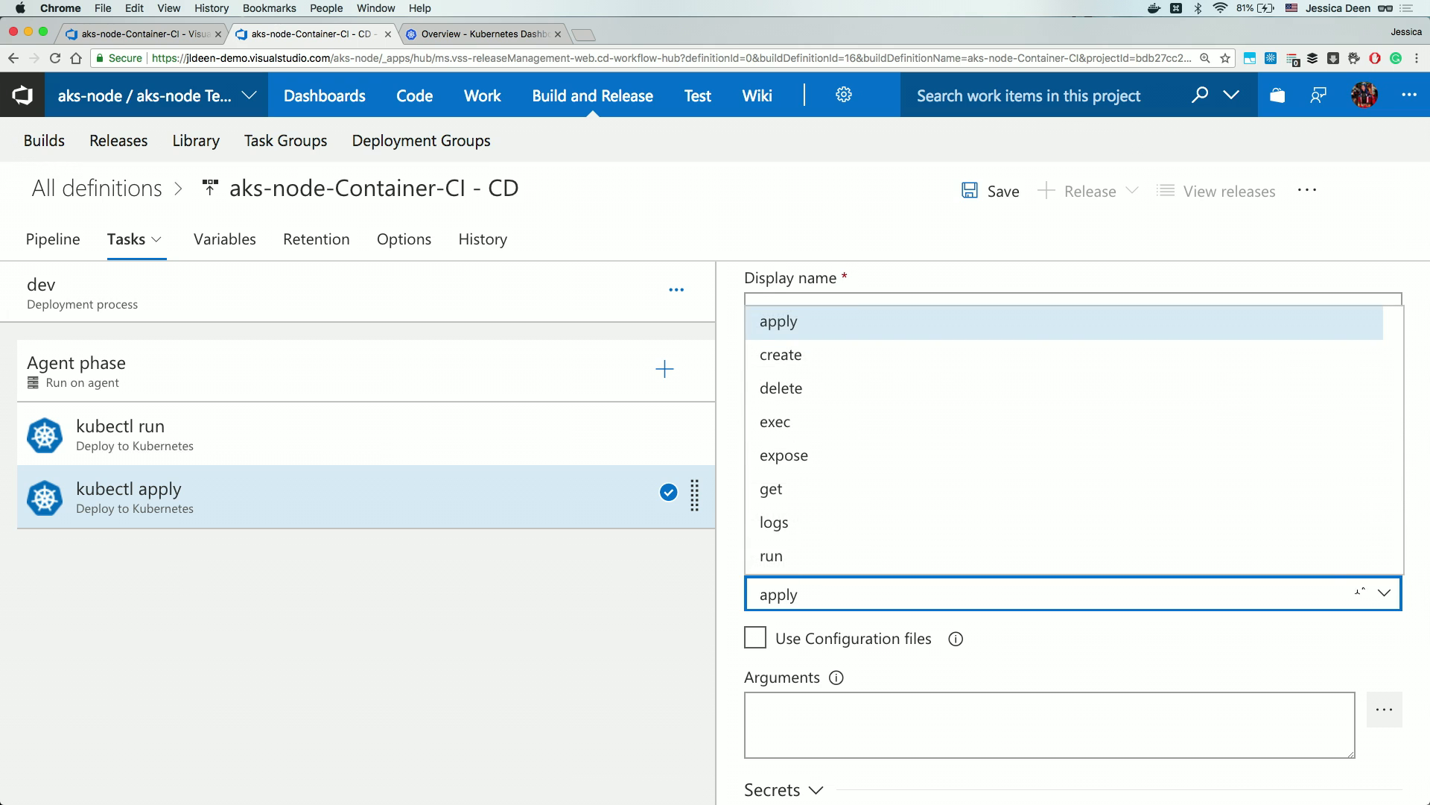
left_click(1072, 469)
scroll(1134, 624, "down", 2)
left_click(1124, 624)
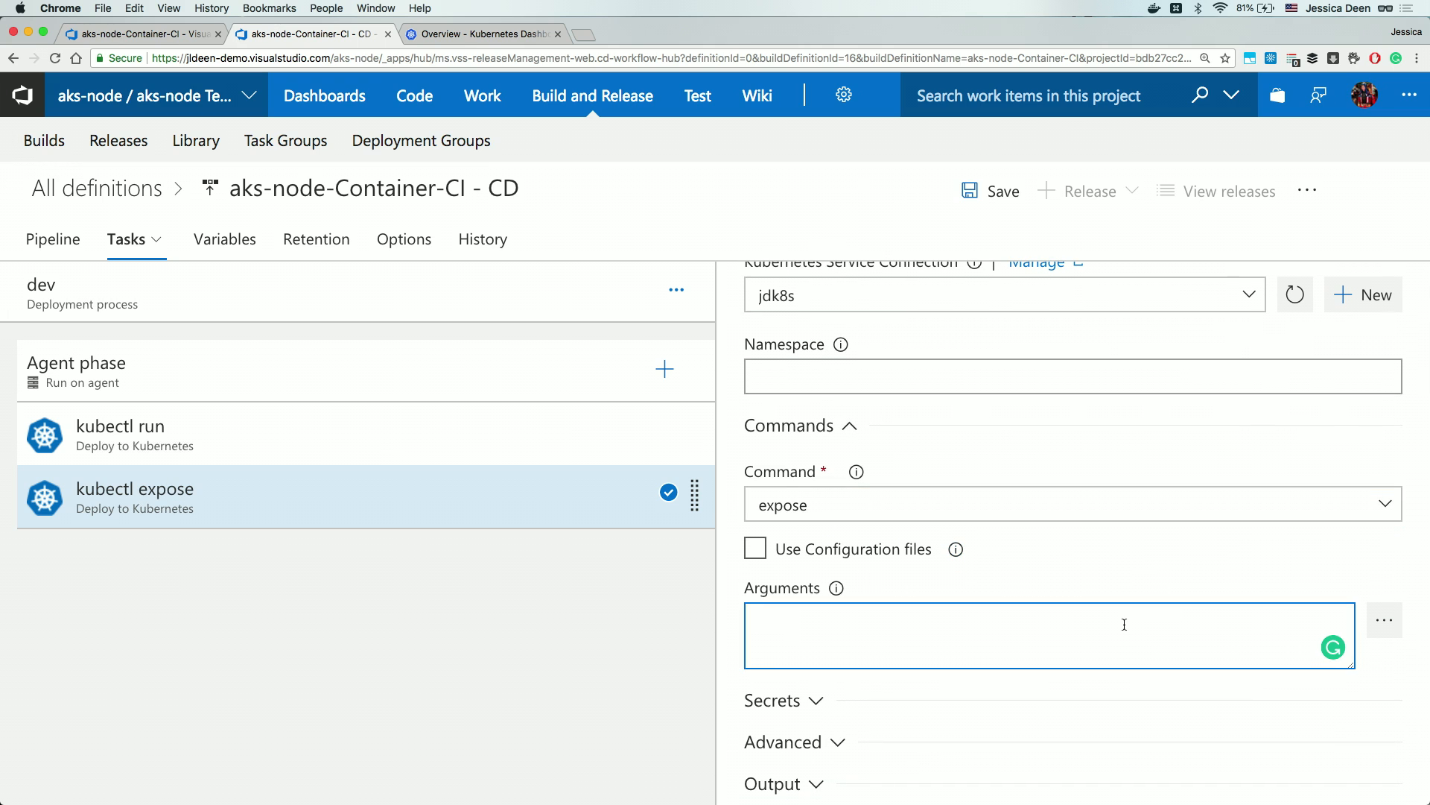
type("deployment build18-k8s-node --type=LoadBalancer --port 80 --target-port 3000")
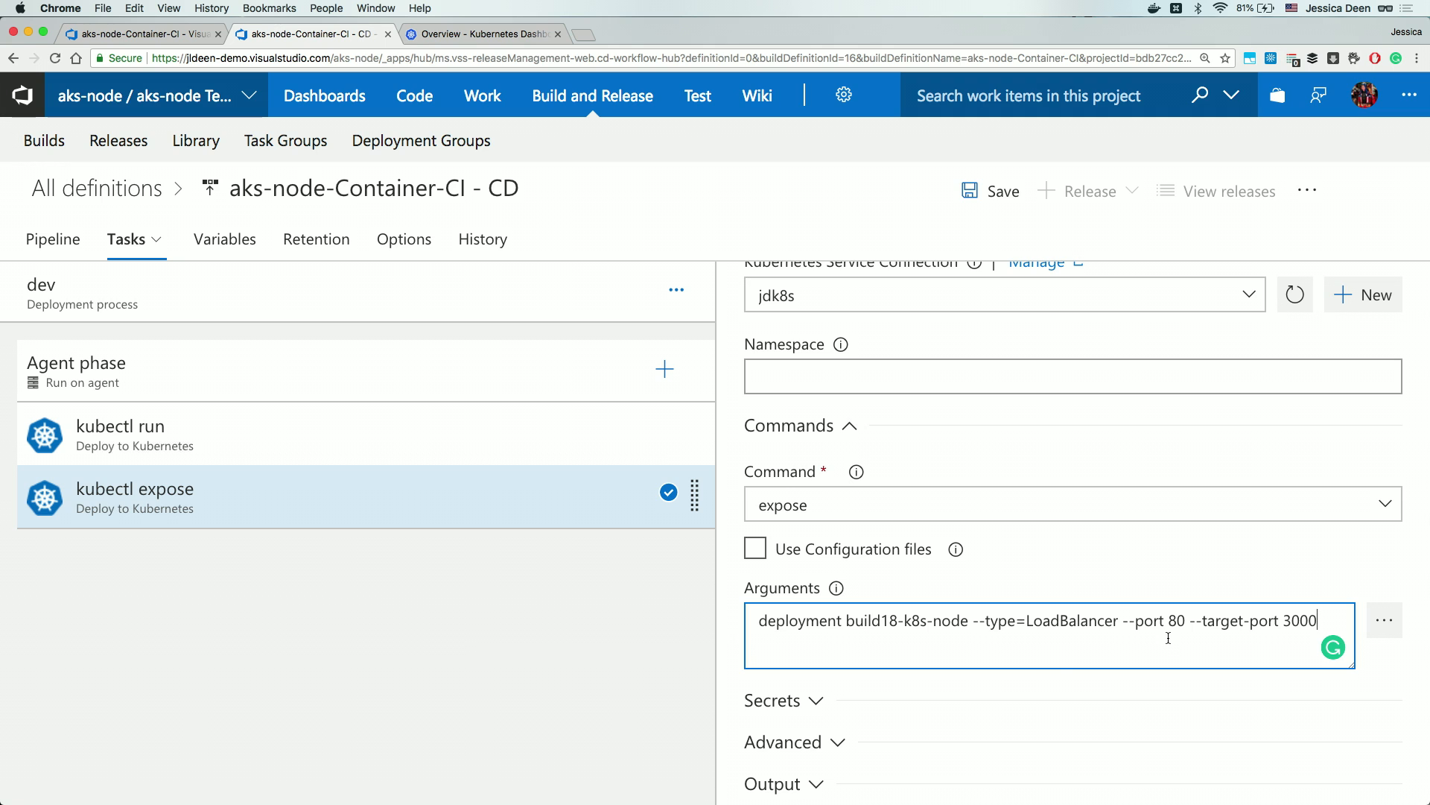
Set the kubectl expose task's secret to the Microsoft Azure Internal Consumption subscription and acrjdtest registry.
left_click(806, 704)
scroll(789, 699, "down", 5)
left_click(912, 585)
left_click(1323, 583)
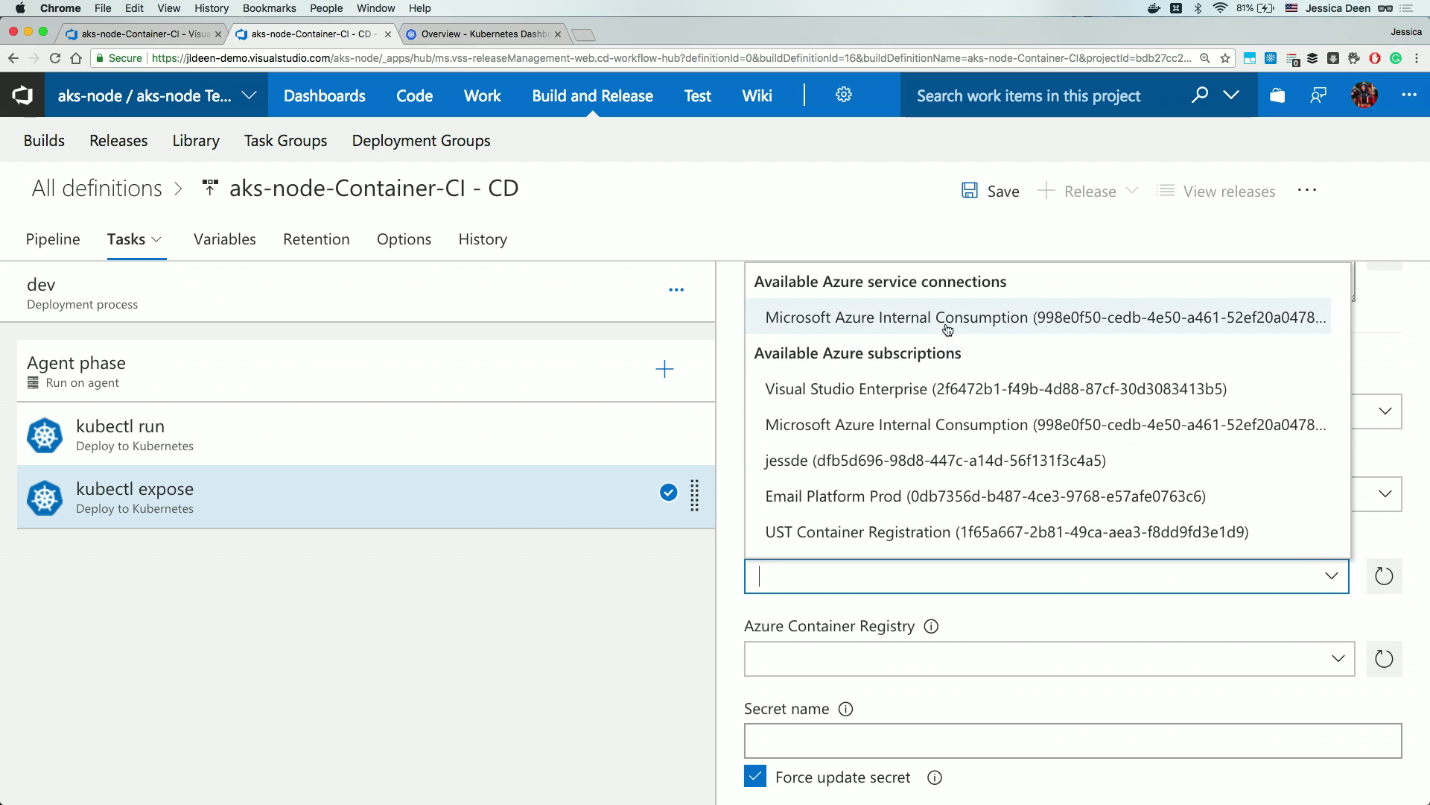
left_click(879, 319)
left_click(1053, 659)
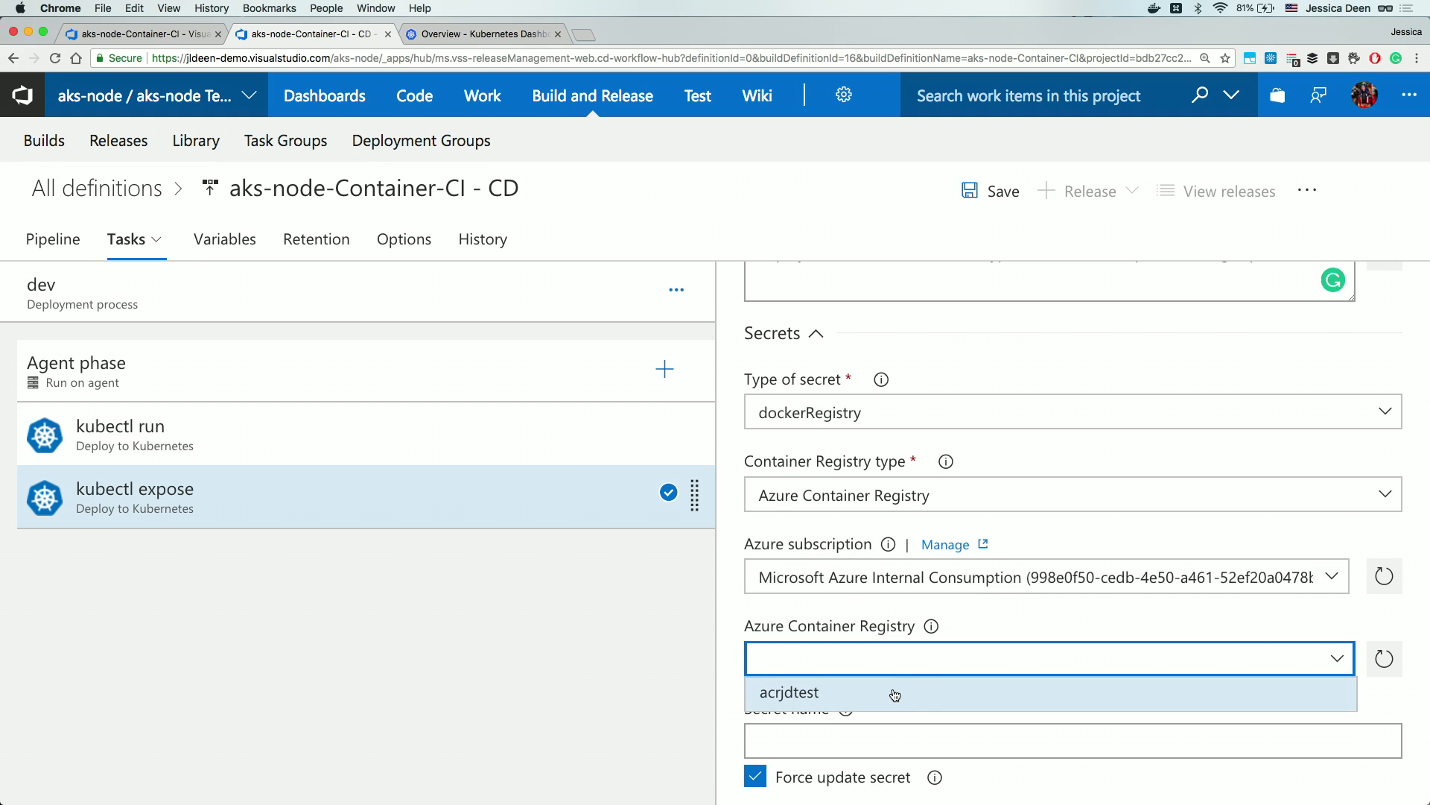
left_click(933, 691)
Name the secret my-secret and bring up the release definition's Save dialog.
left_click(923, 742)
type("my-s")
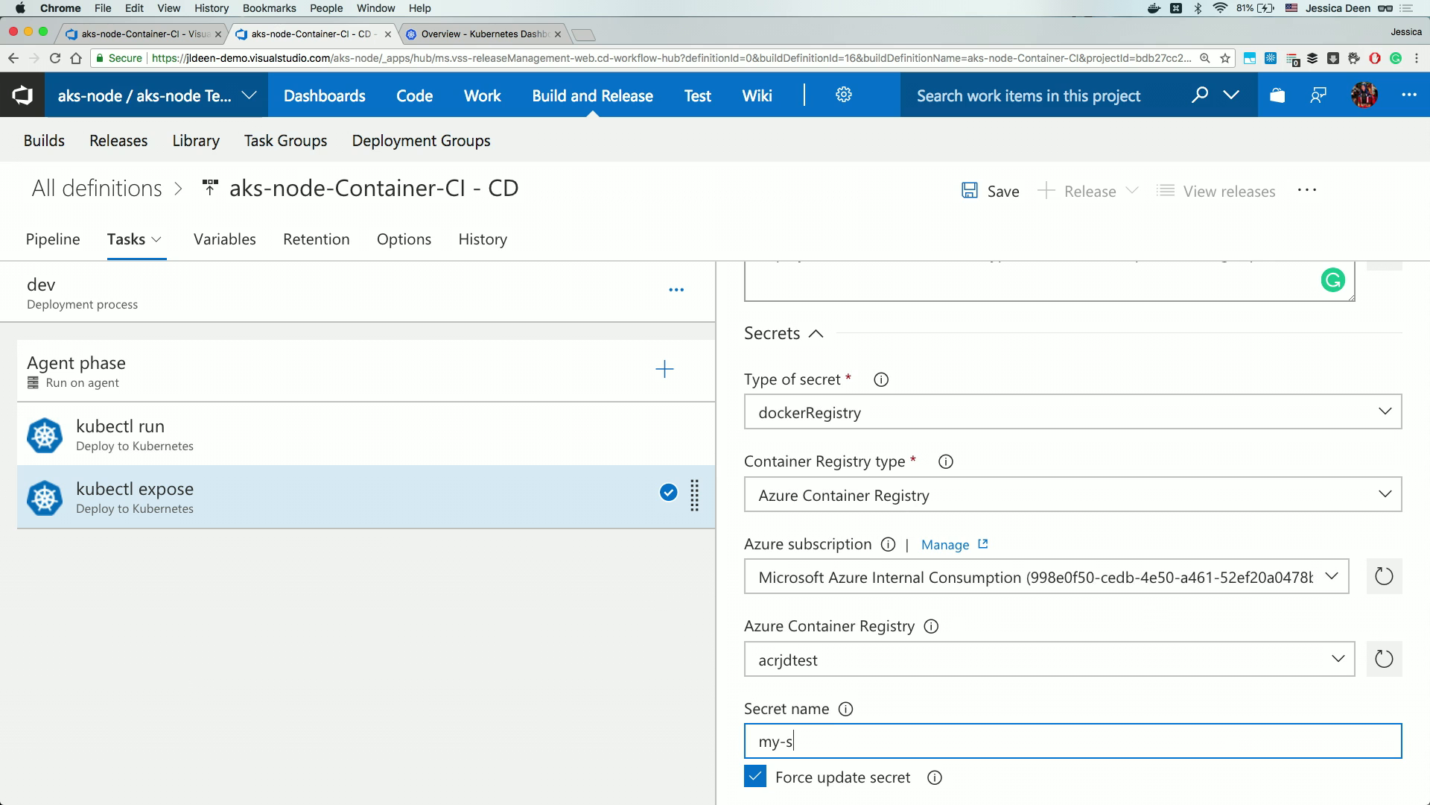
type("ecret")
scroll(1073, 522, "down", 5)
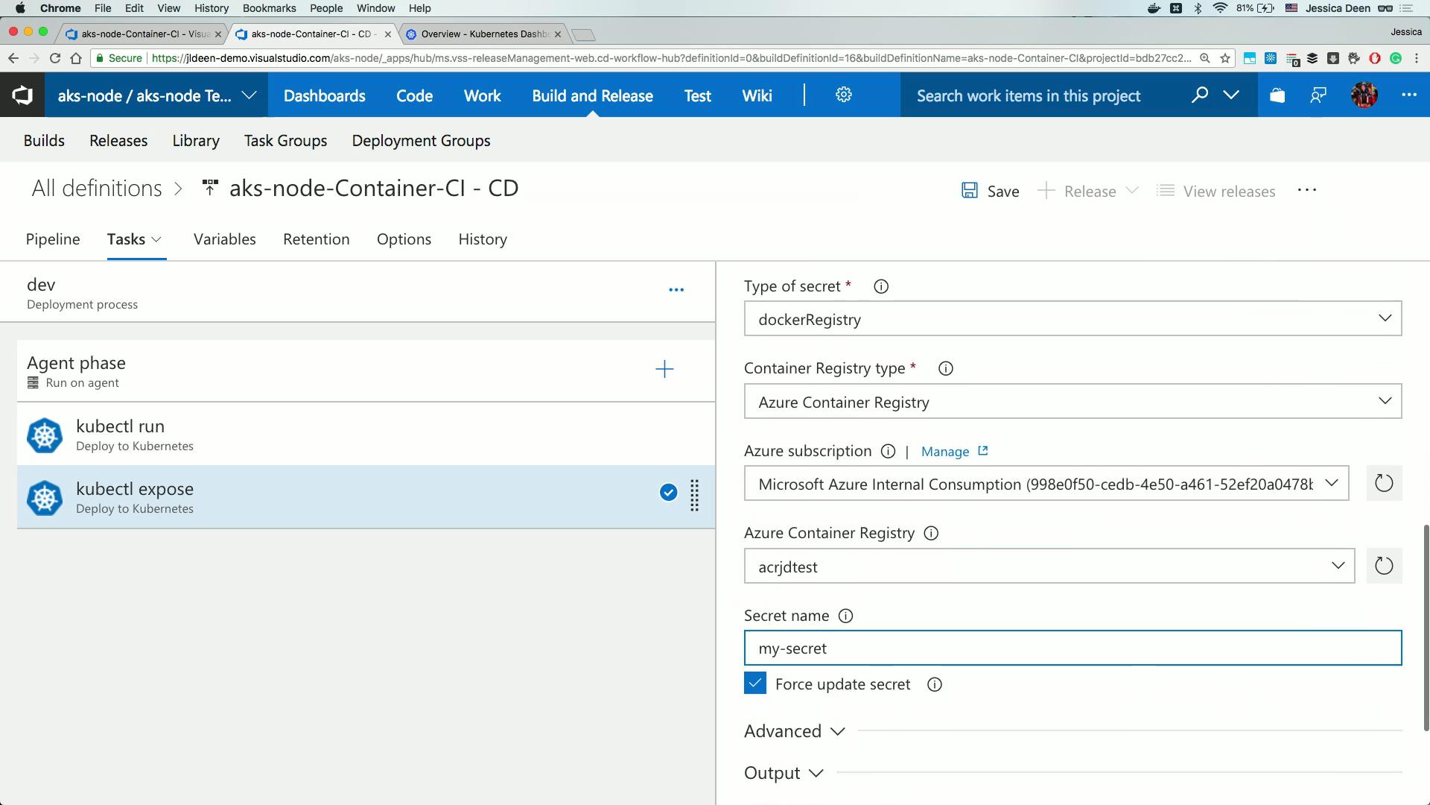
scroll(1073, 522, "up", 5)
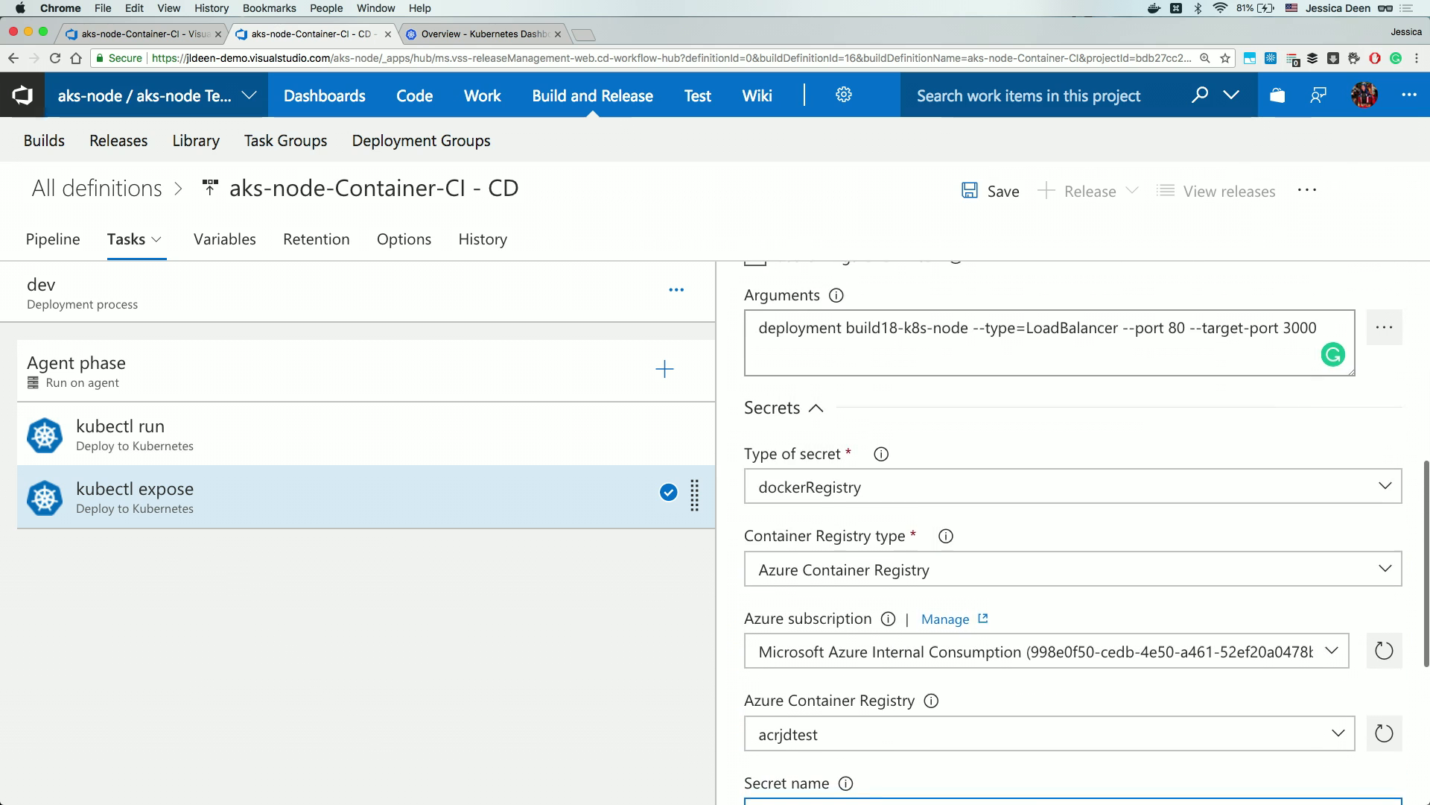
scroll(1073, 533, "up", 1)
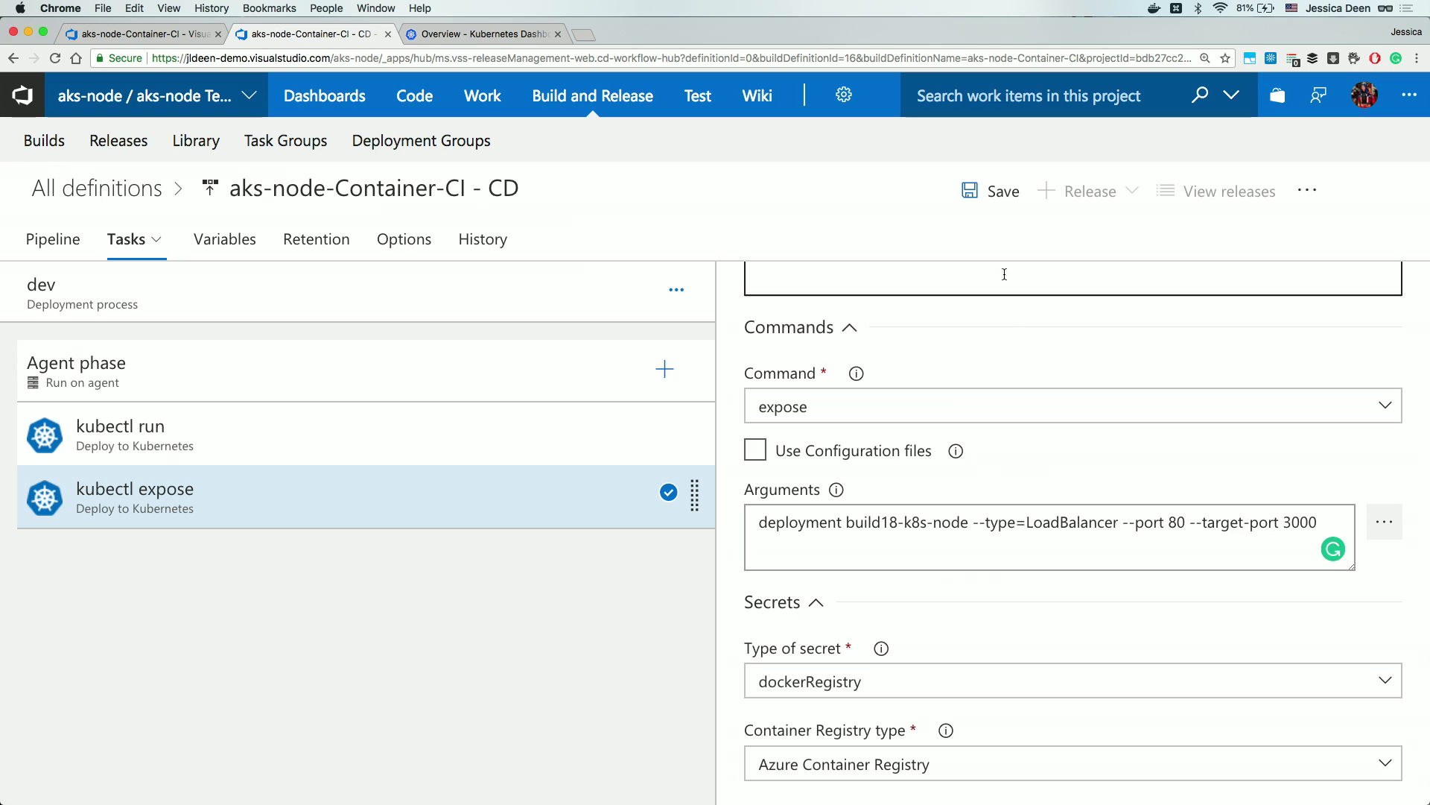
left_click(997, 198)
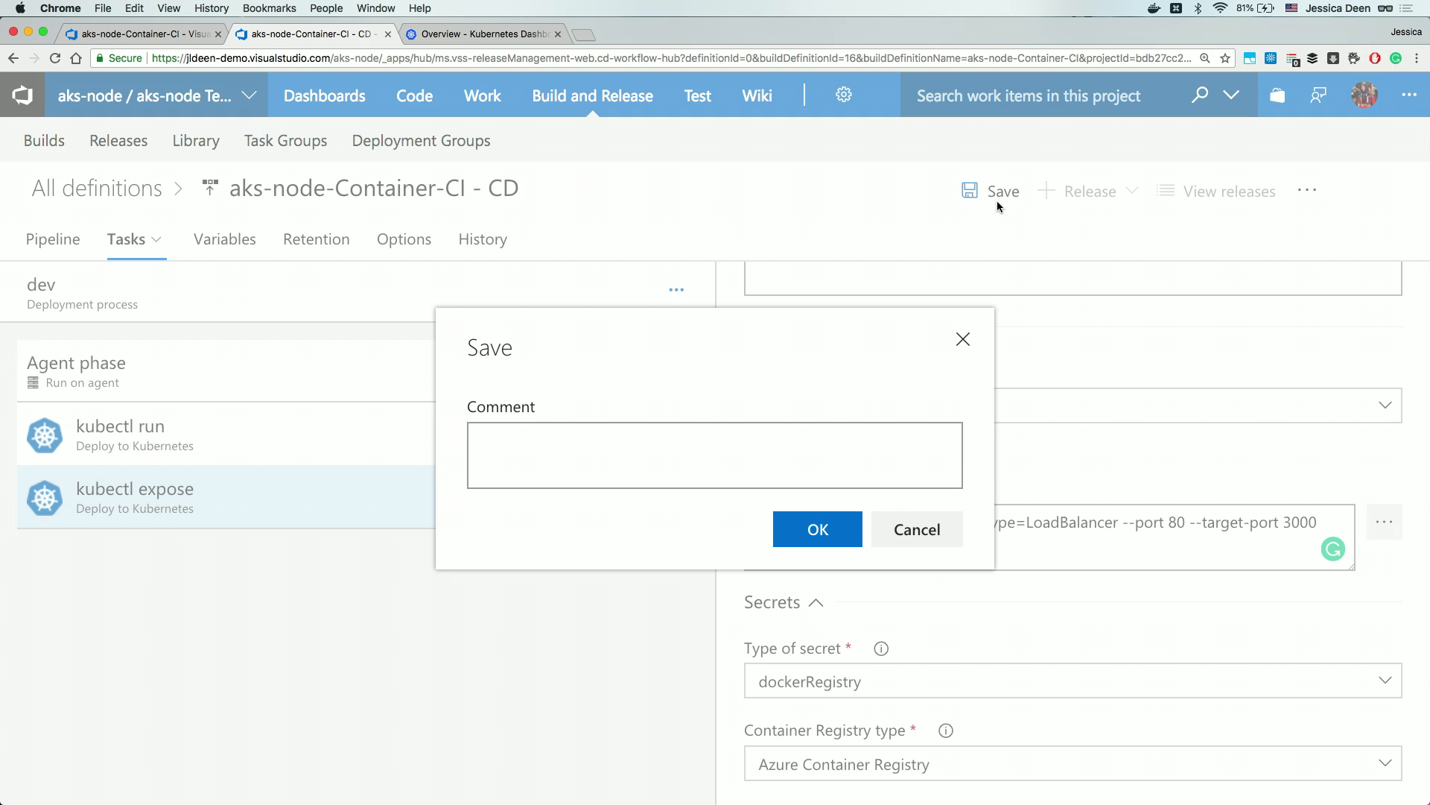
Save the definition and create Release-1 using the latest build18-node artifact version.
left_click(856, 447)
left_click(818, 529)
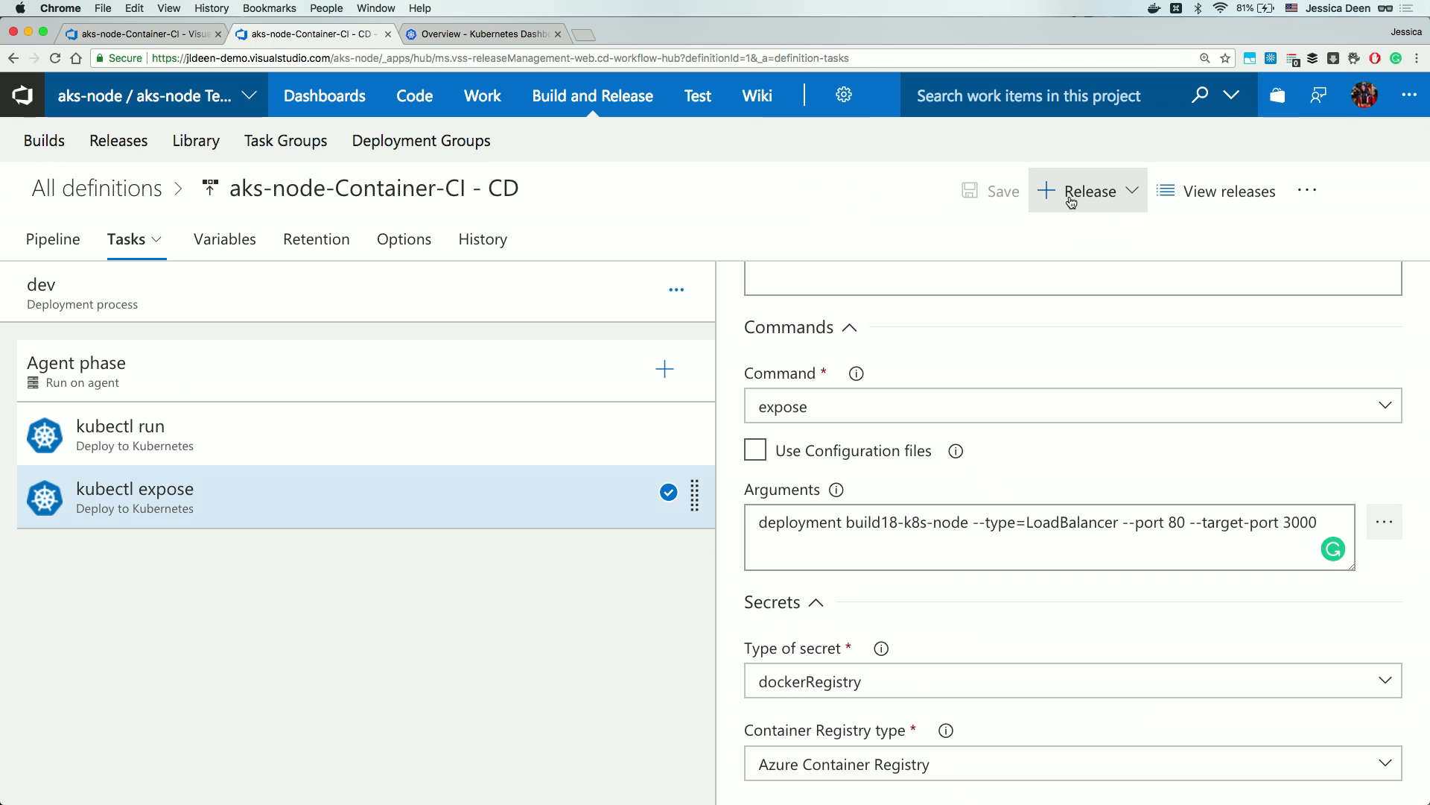
left_click(1071, 202)
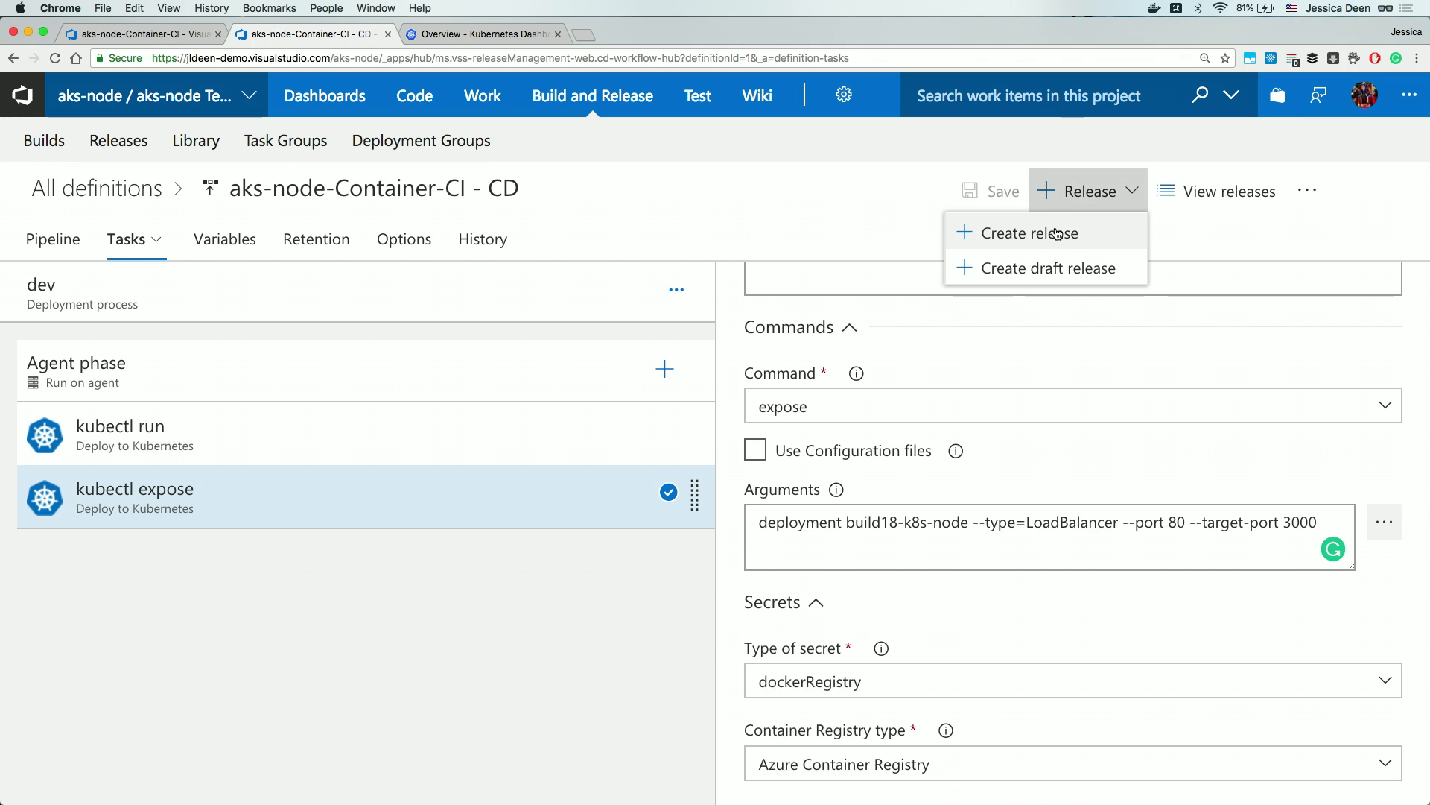
left_click(1057, 233)
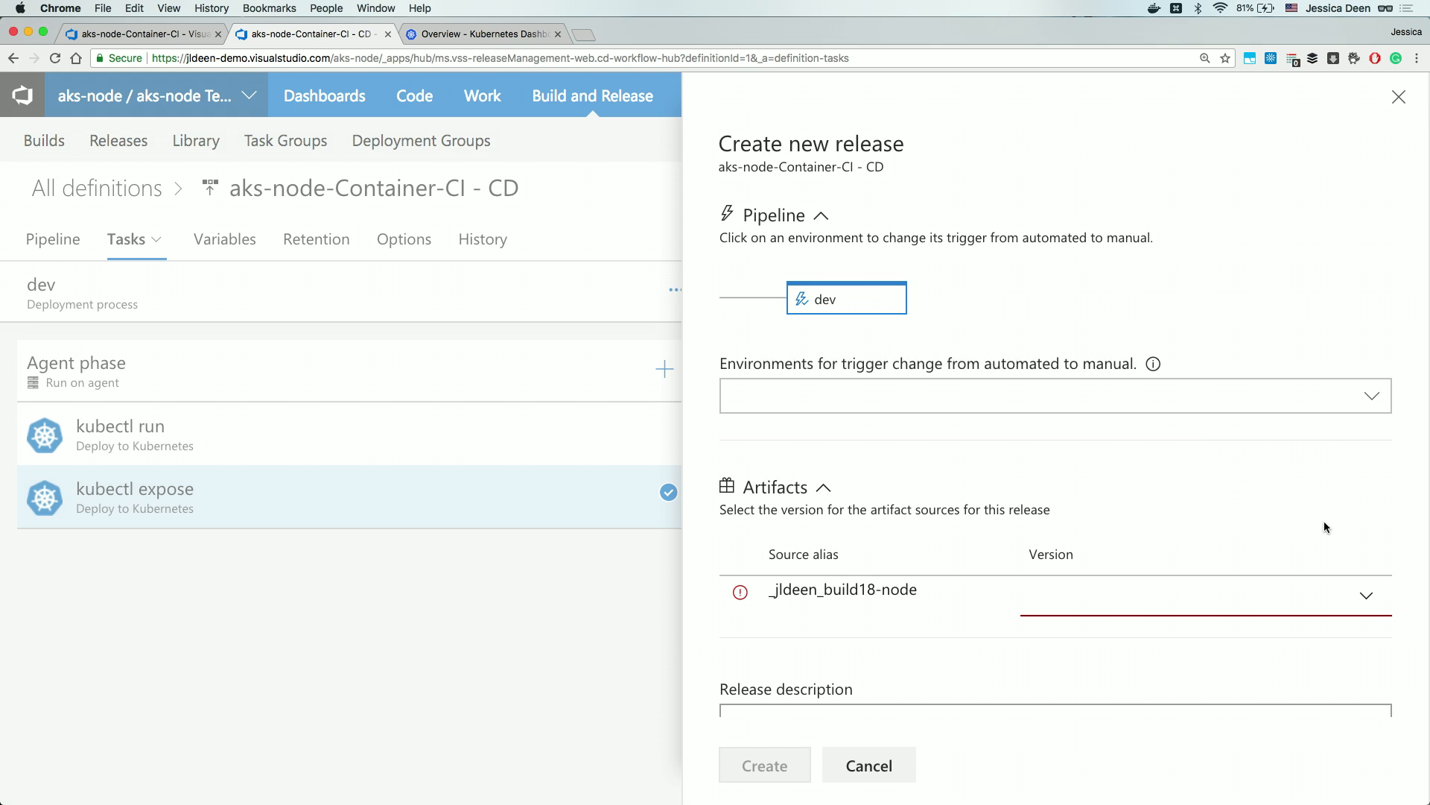
left_click(1368, 595)
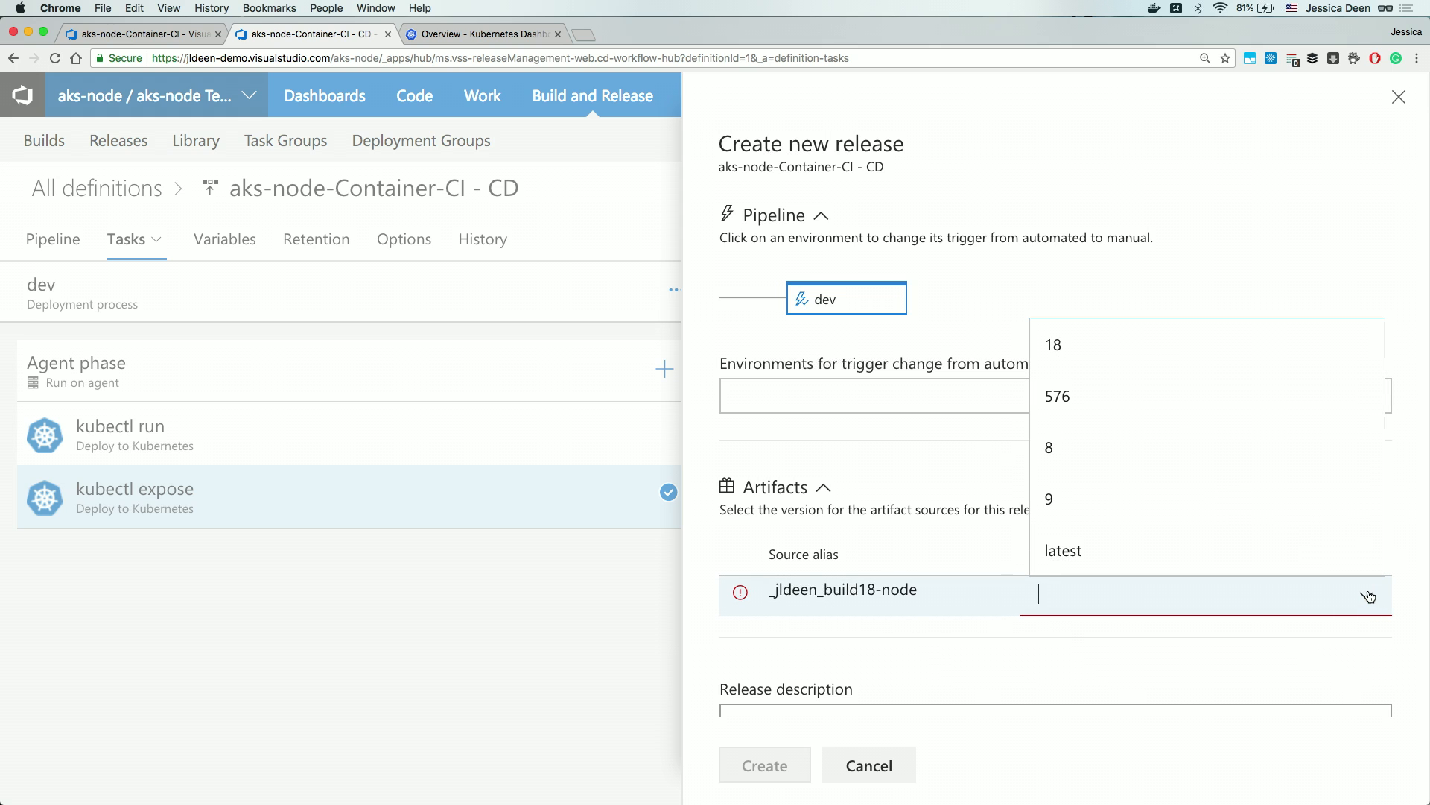
left_click(1318, 568)
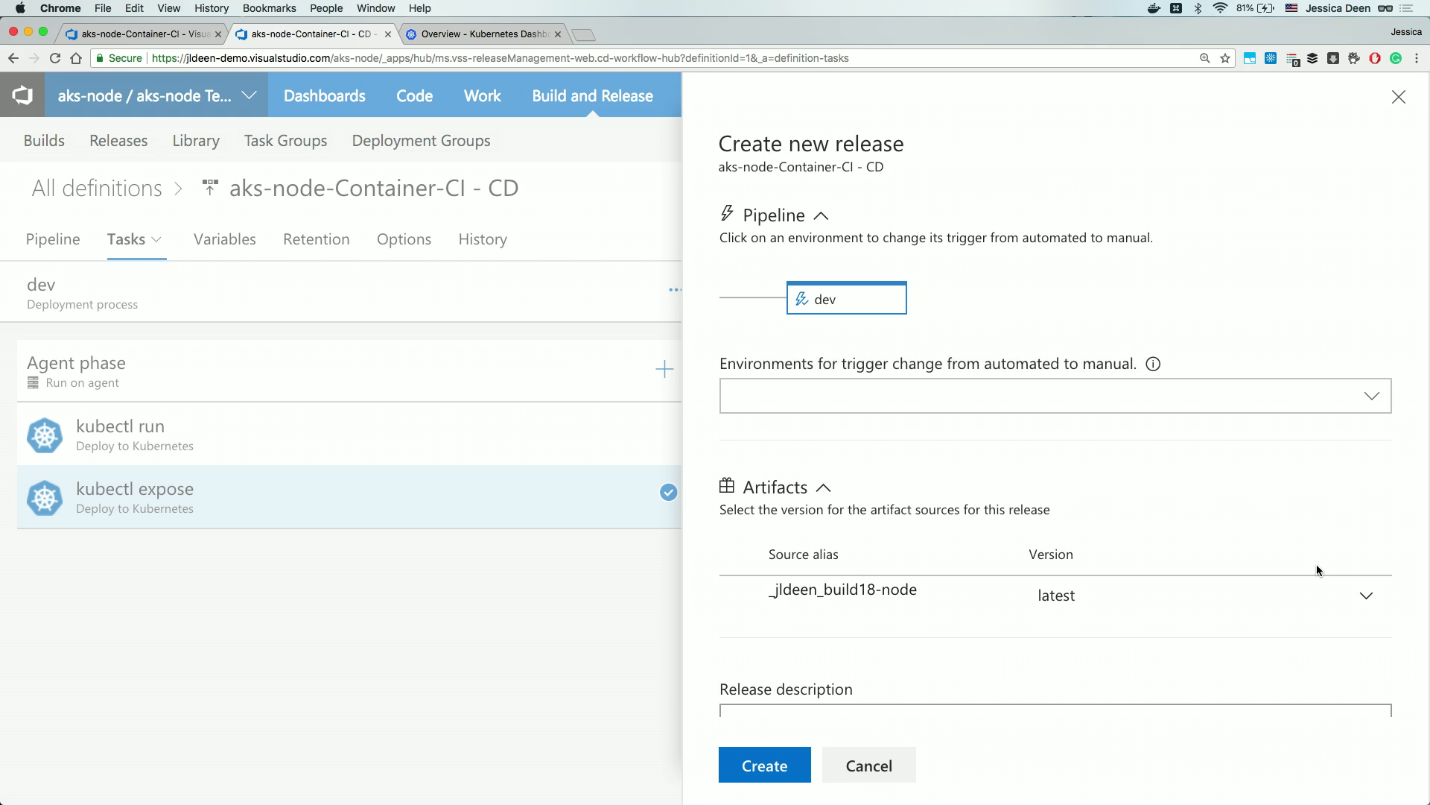
scroll(1071, 654, "down", 1)
left_click(1072, 655)
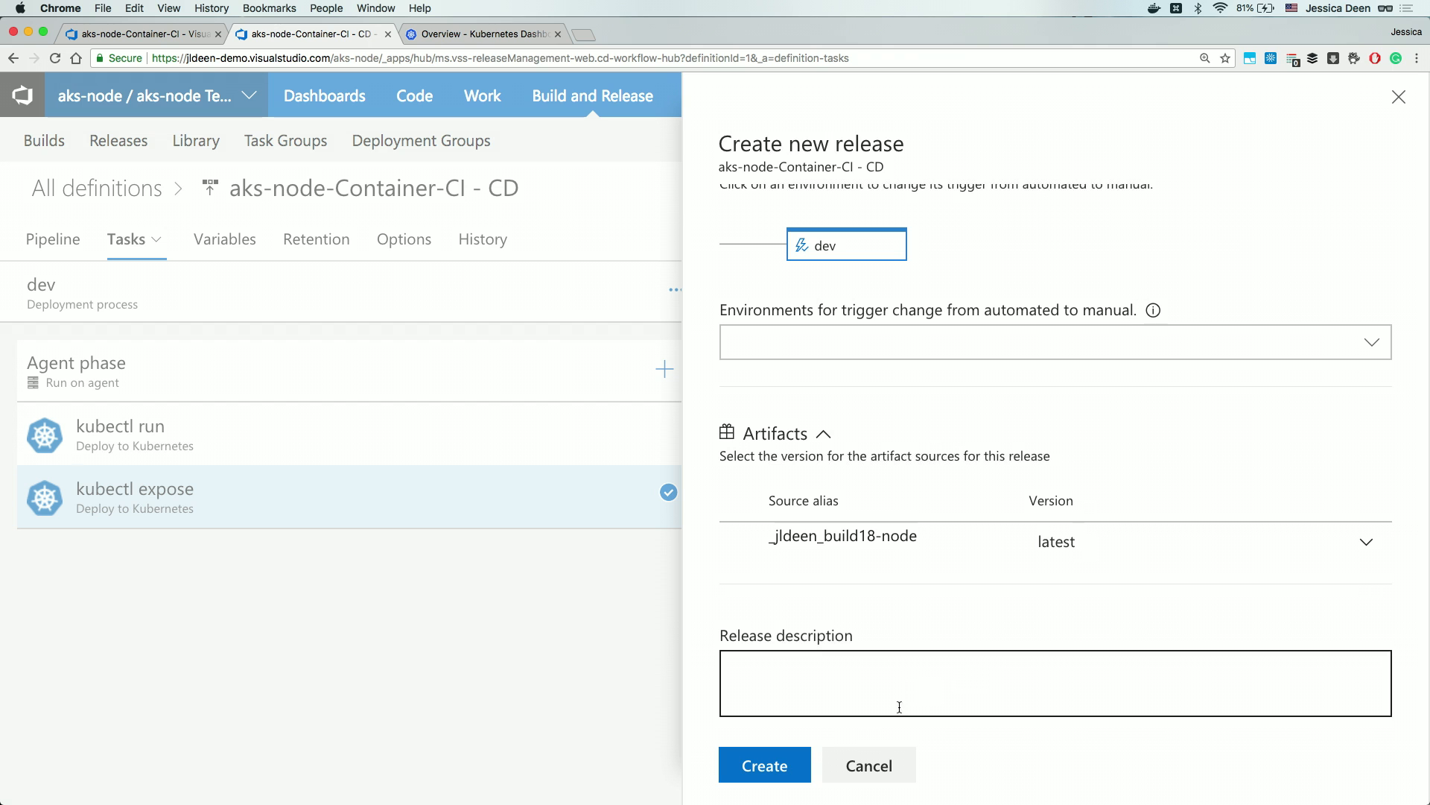
left_click(770, 765)
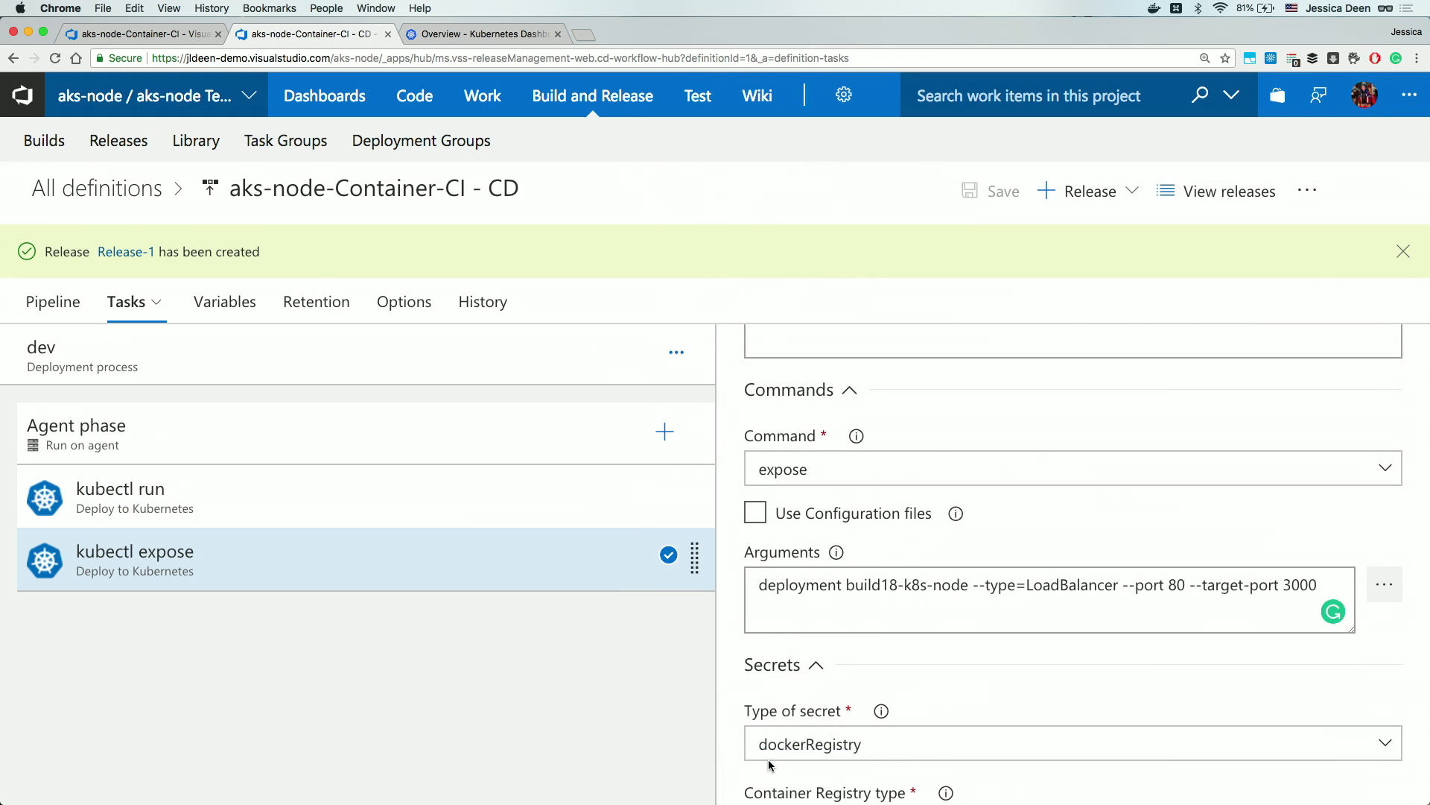
Open Release-1 from the confirmation banner and view its deployment logs.
left_click(140, 251)
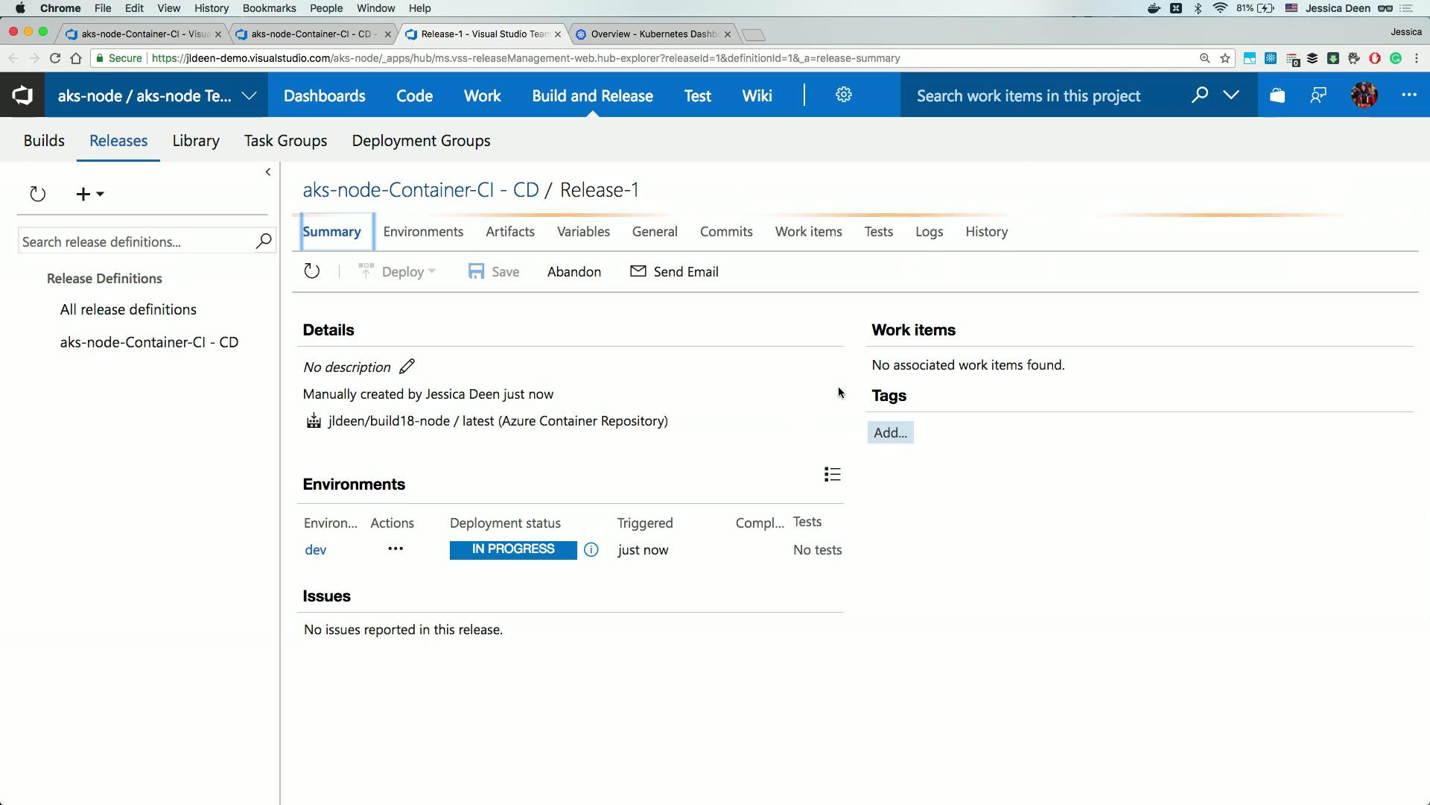
left_click(929, 236)
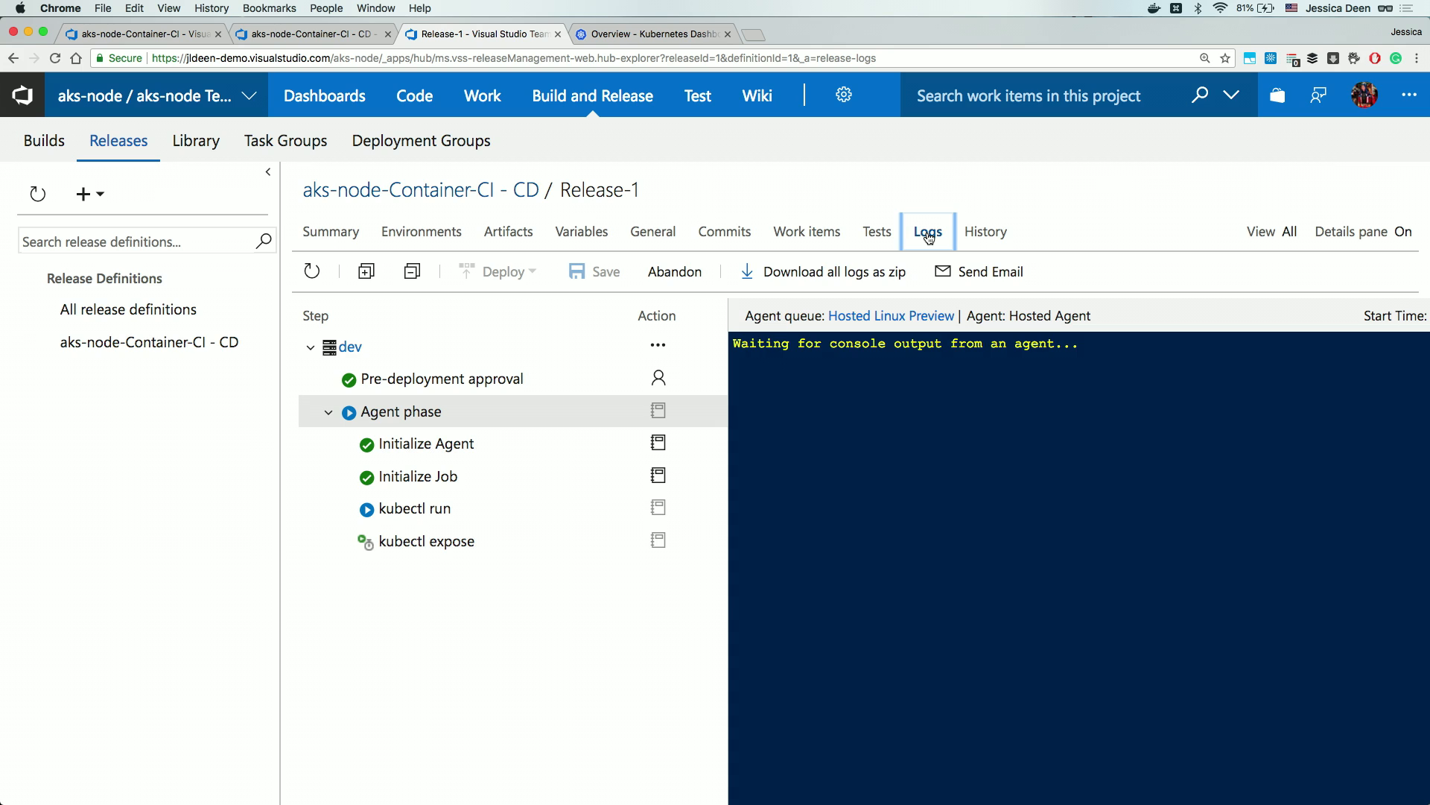
Refresh Release-1 and read the kubectl expose and kubectl run logs for build18-k8s-node.
left_click(312, 273)
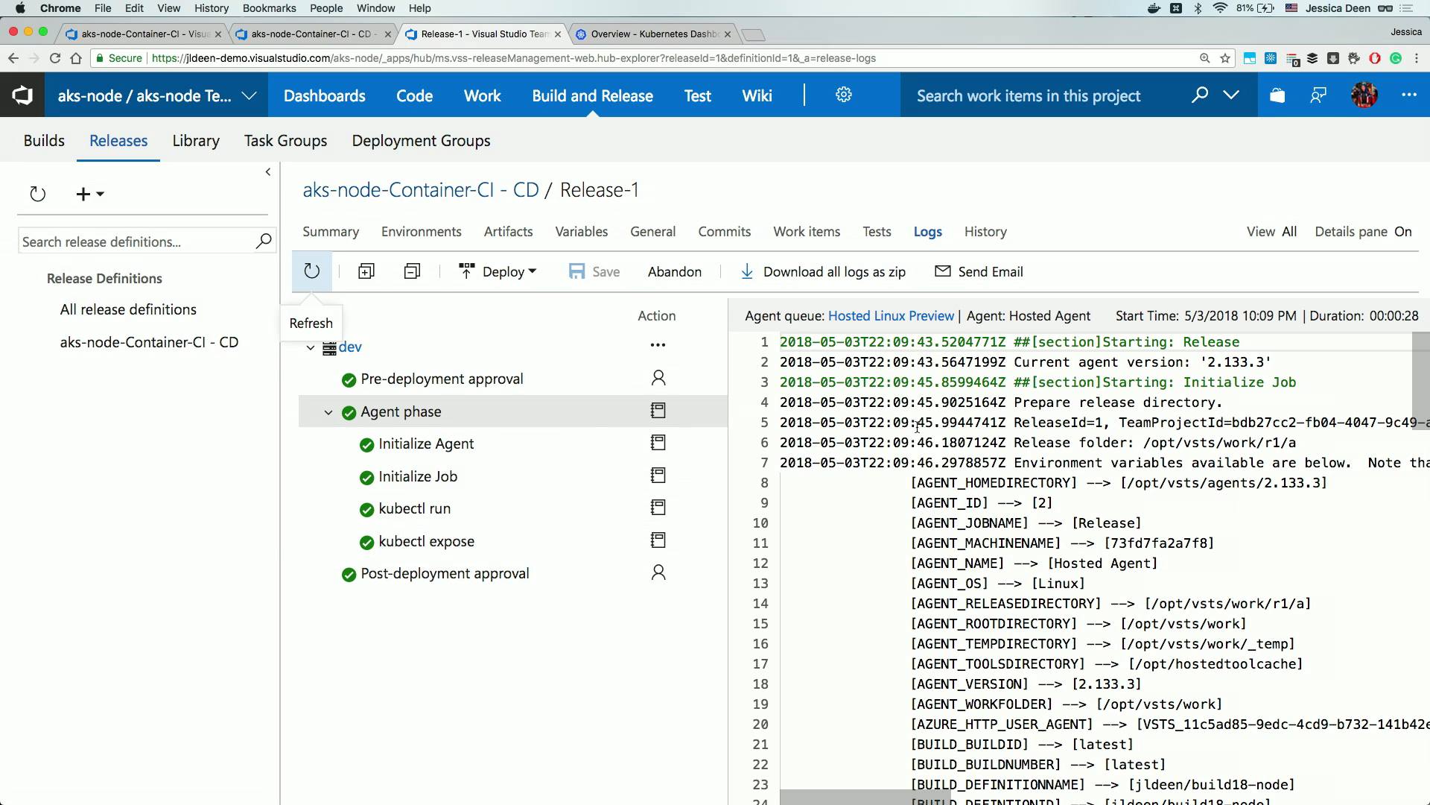
left_click(500, 549)
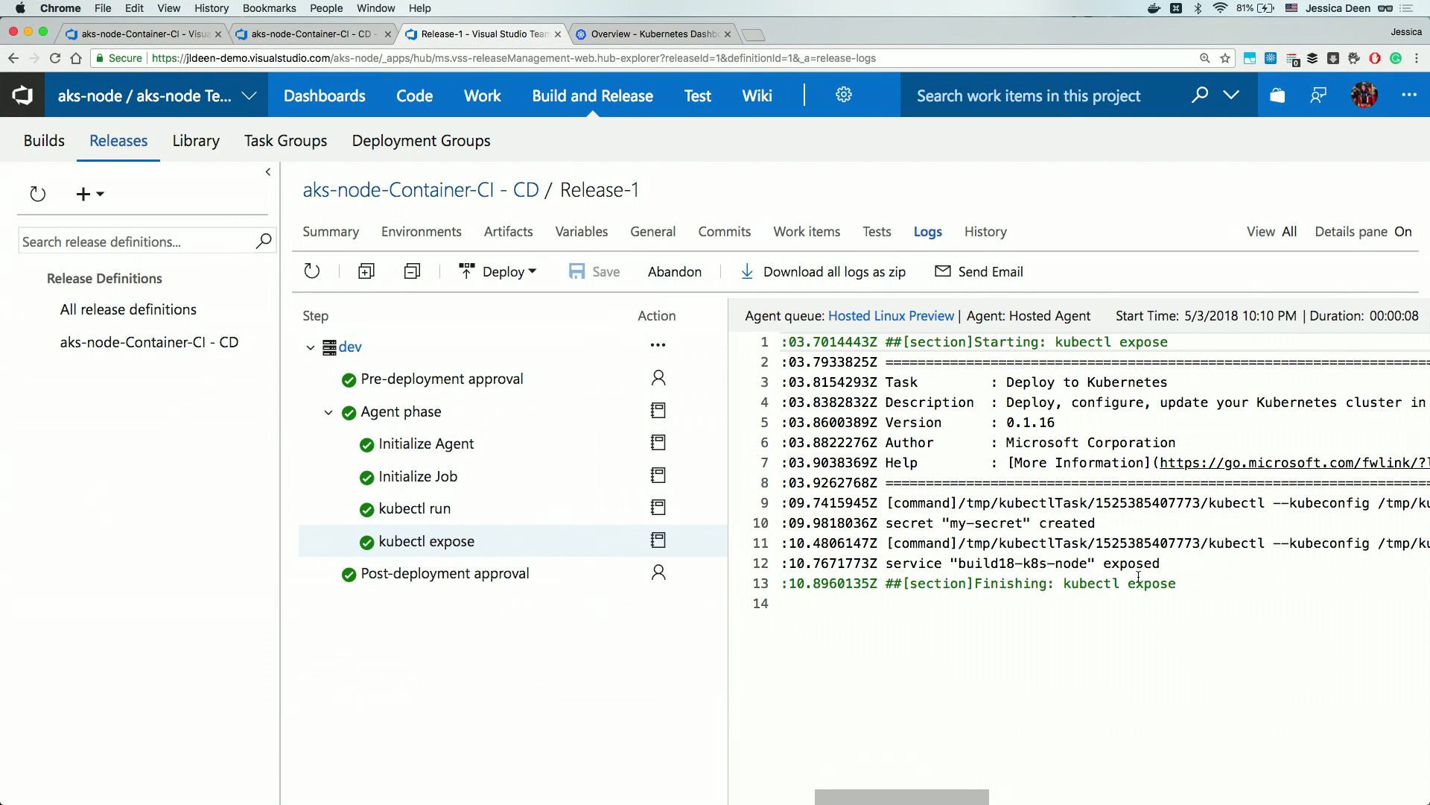
scroll(1138, 575, "right", 3)
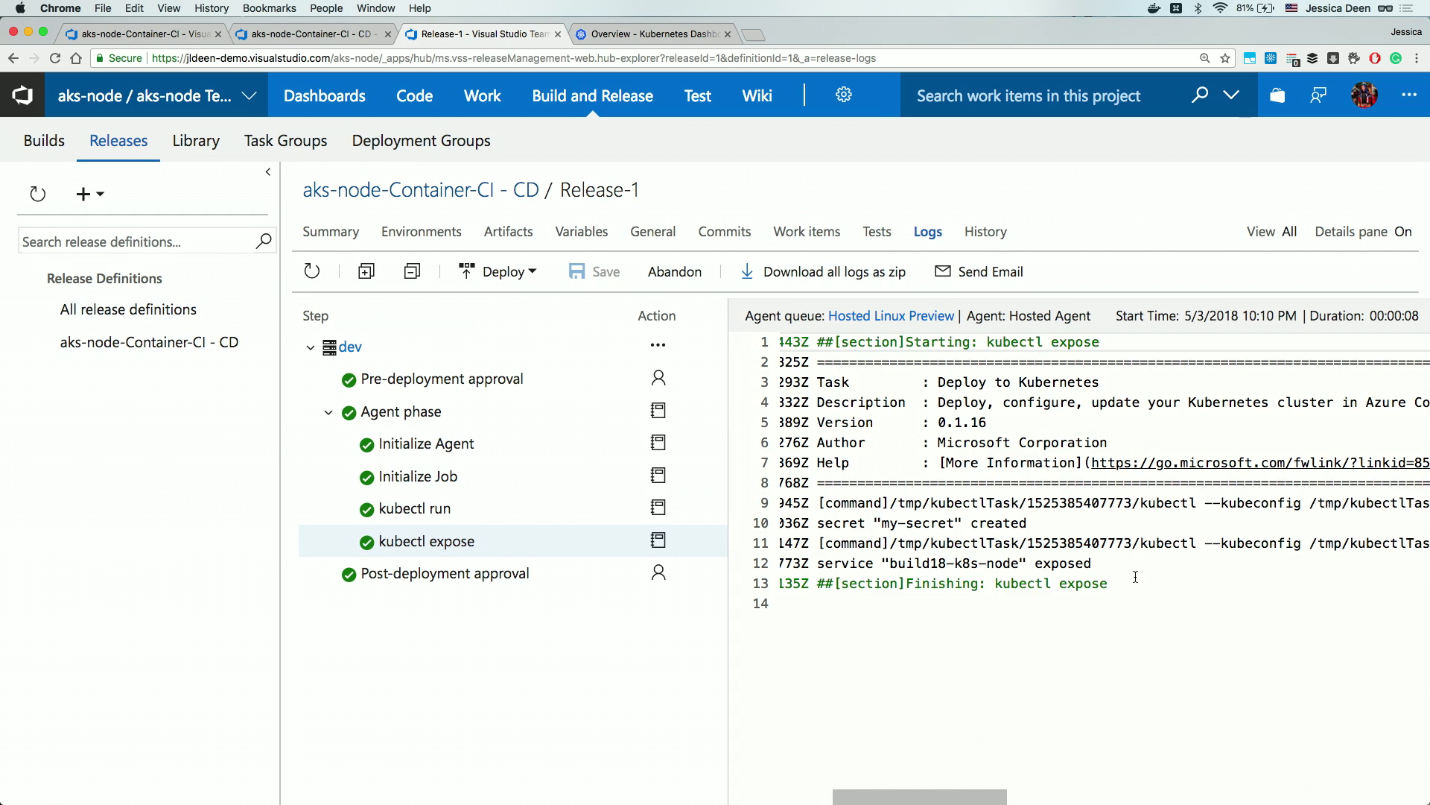
scroll(1129, 571, "right", 15)
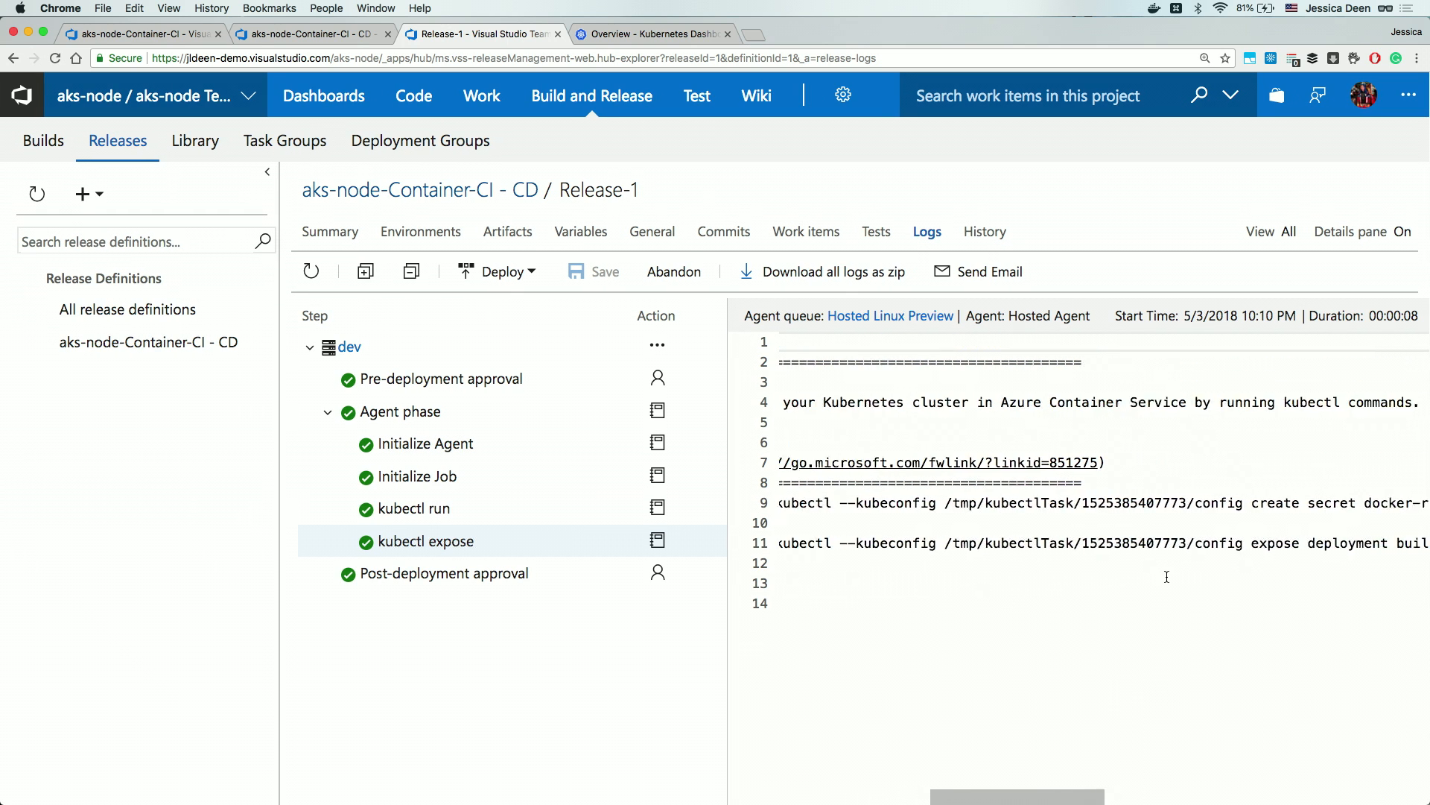
left_click(501, 507)
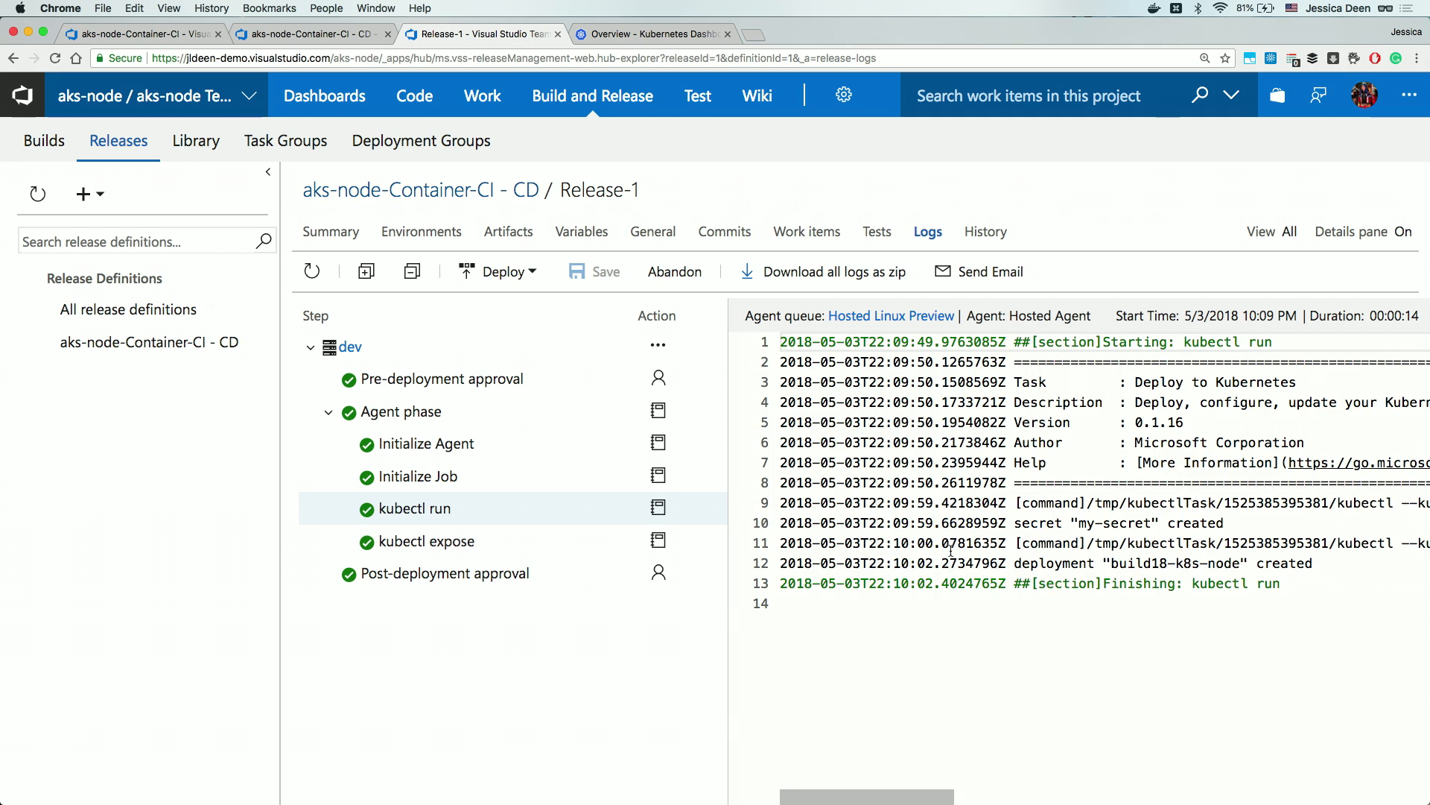
scroll(1179, 566, "right", 3)
scroll(1179, 567, "right", 5)
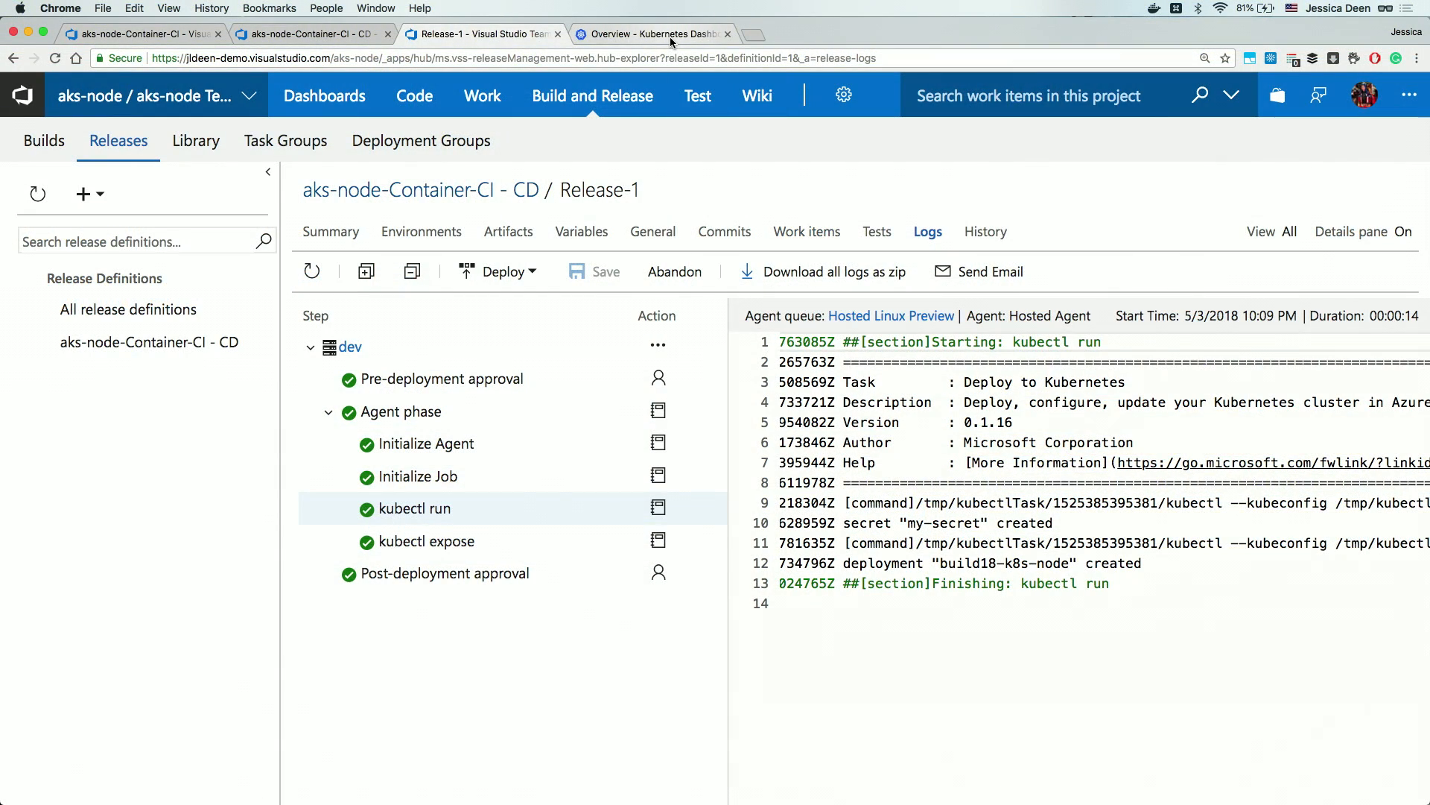
Reload the Kubernetes Dashboard and open build18-k8s-node's endpoint 168.62.52.73, showing Hello Build 2018.
left_click(669, 38)
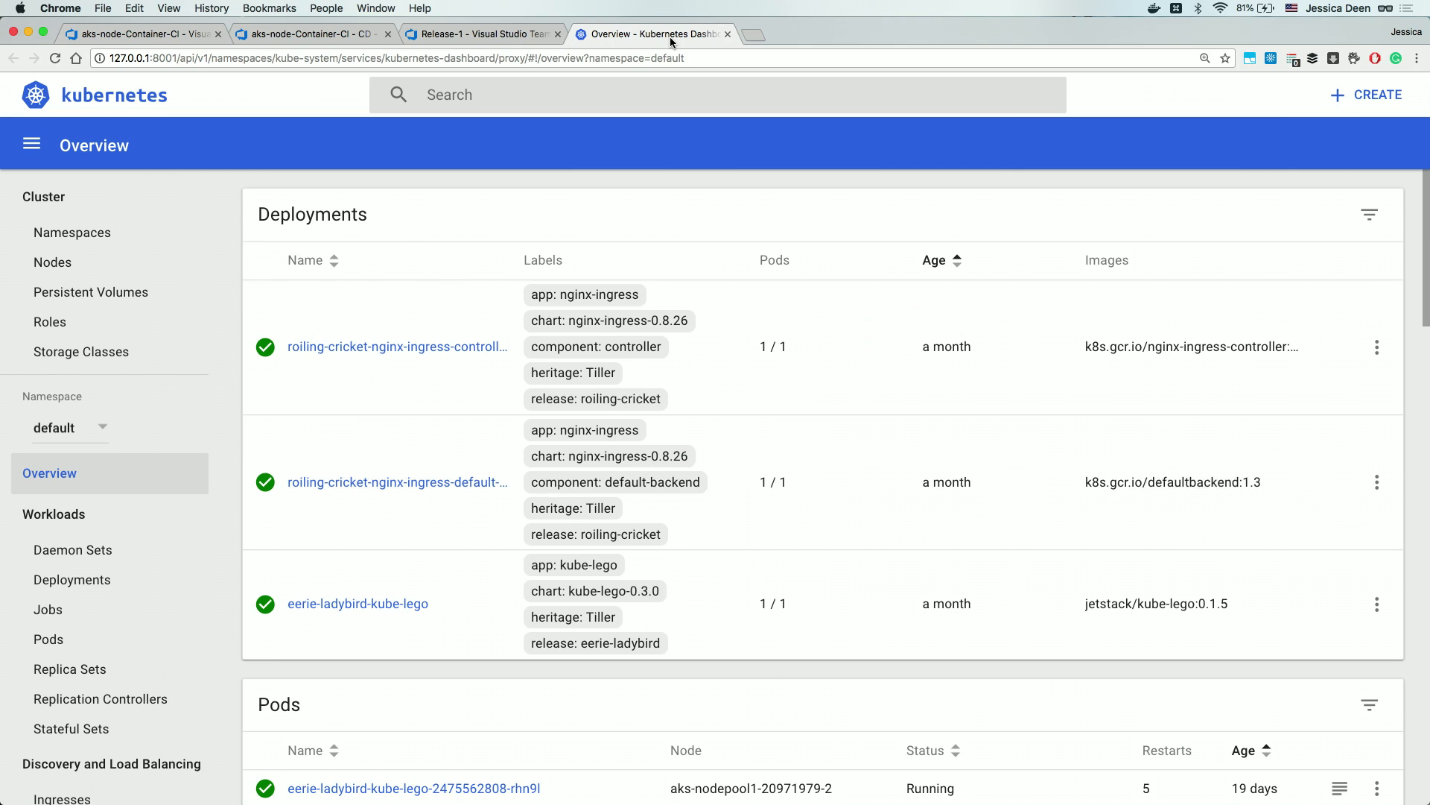
key("super+r")
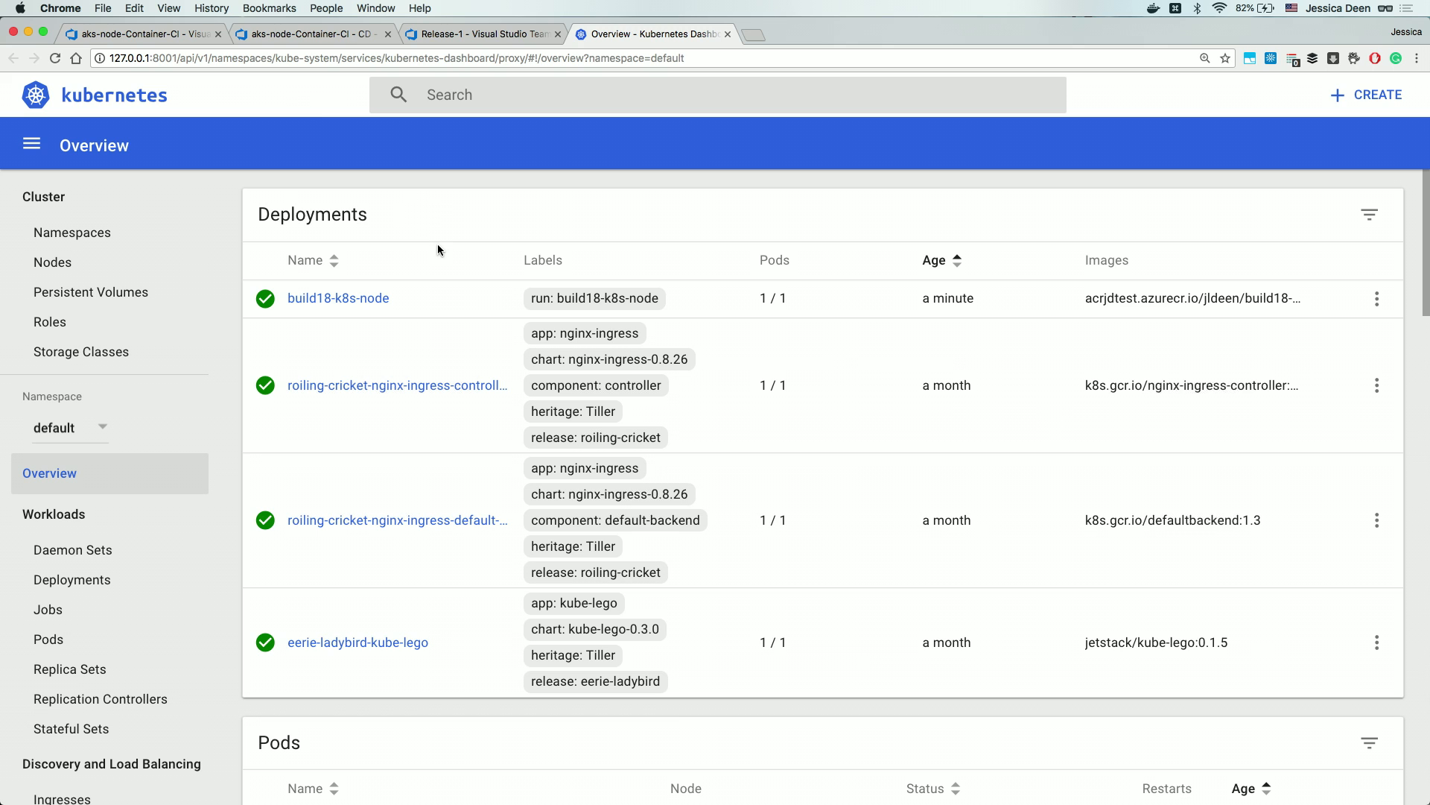
key("super+equal")
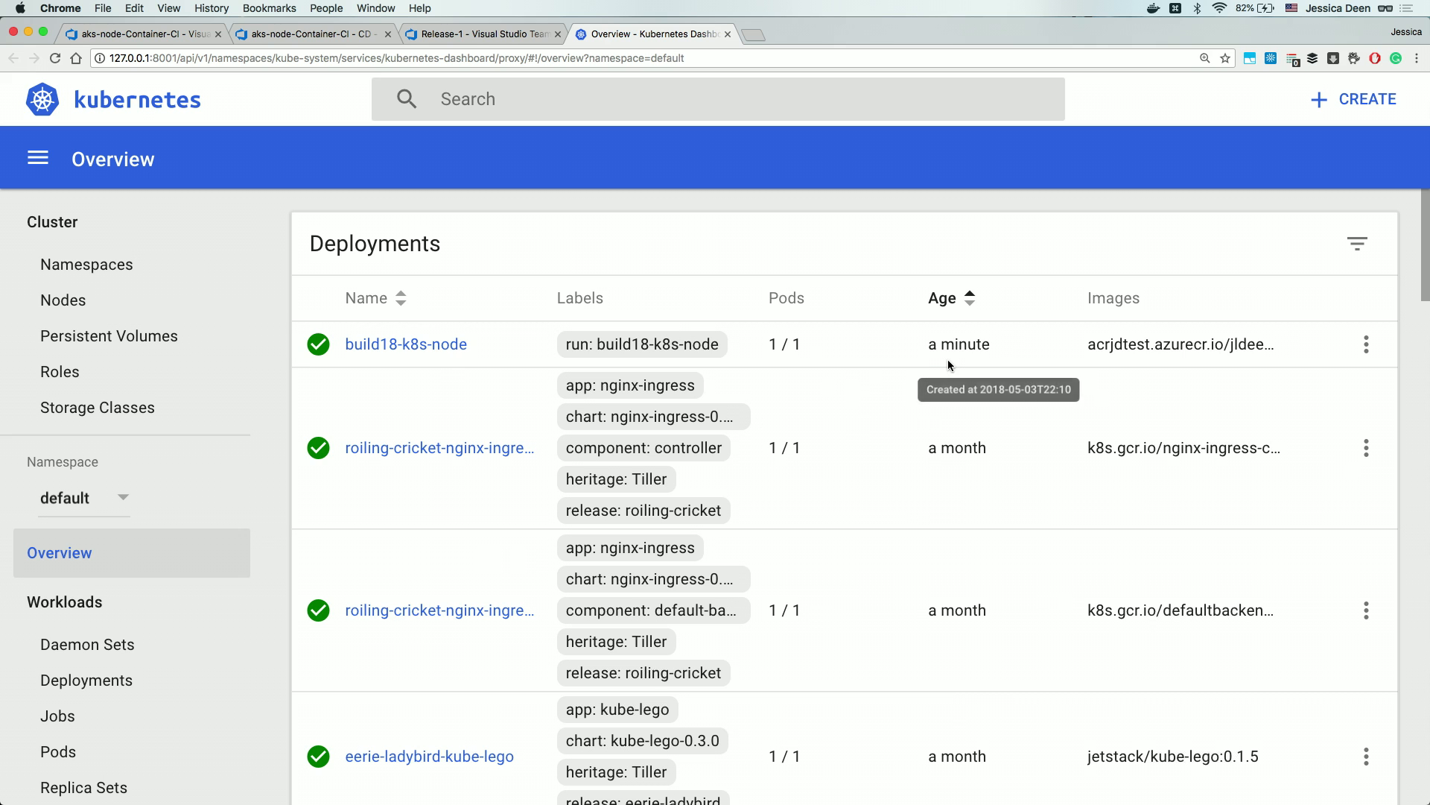
scroll(322, 378, "down", 6)
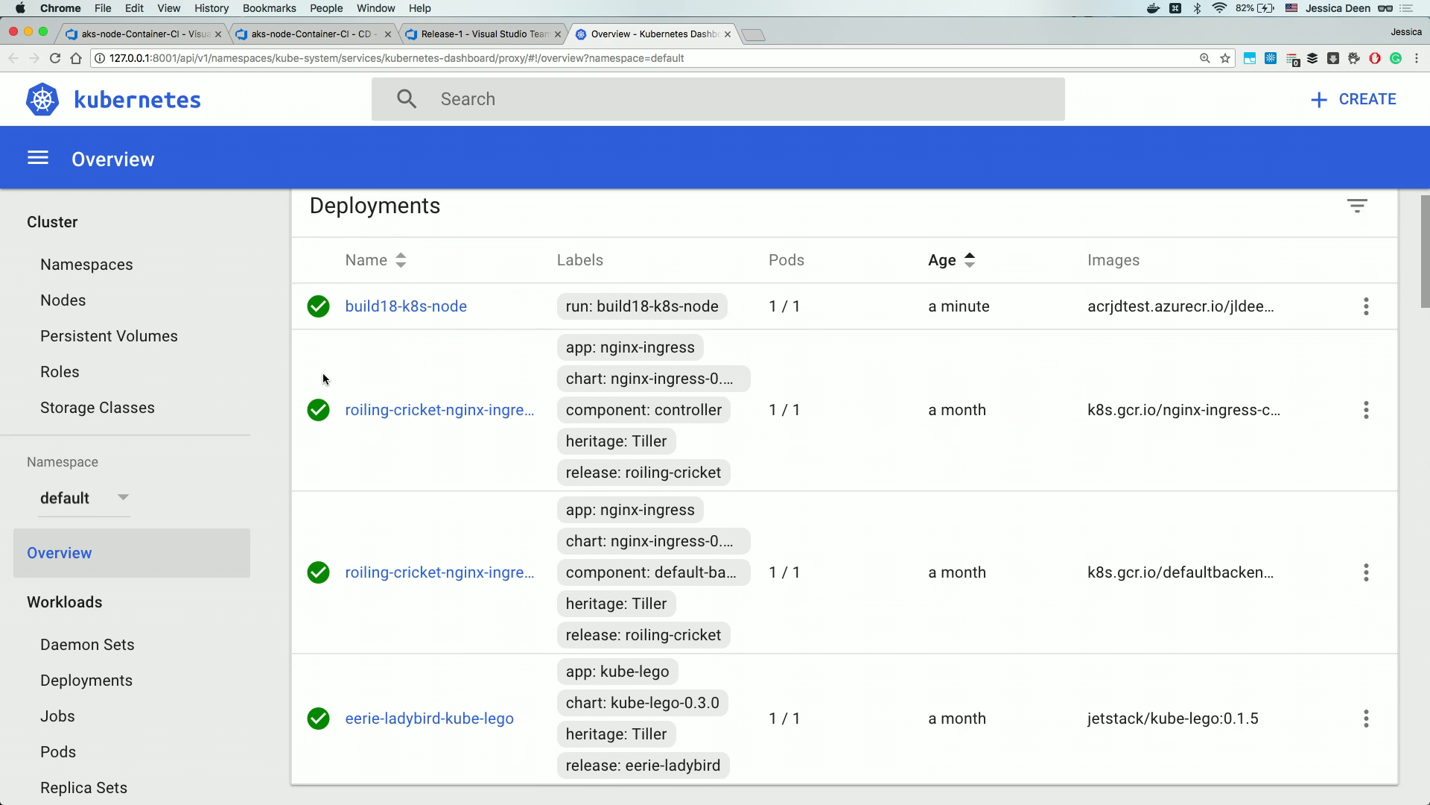
scroll(324, 378, "down", 2)
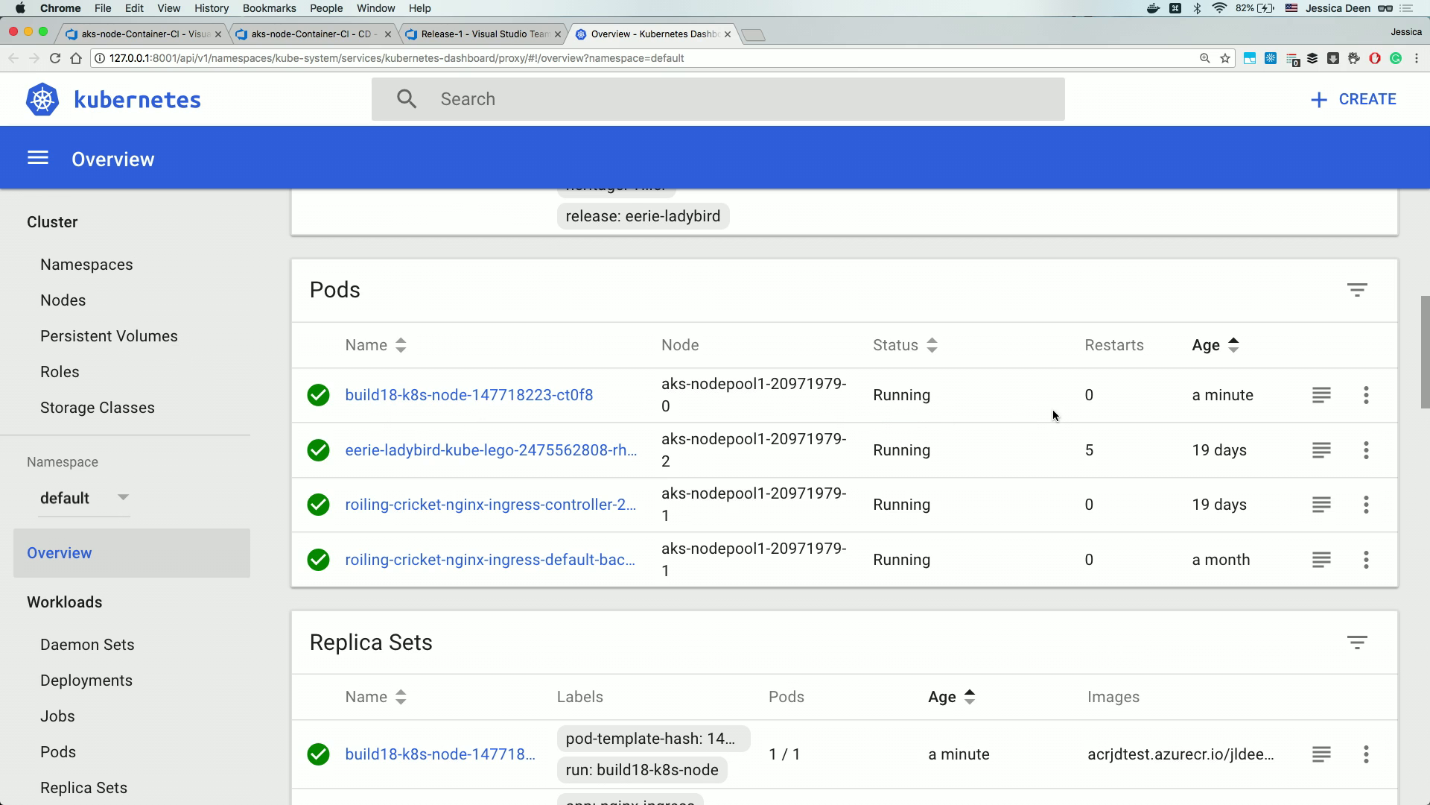
scroll(1086, 409, "down", 5)
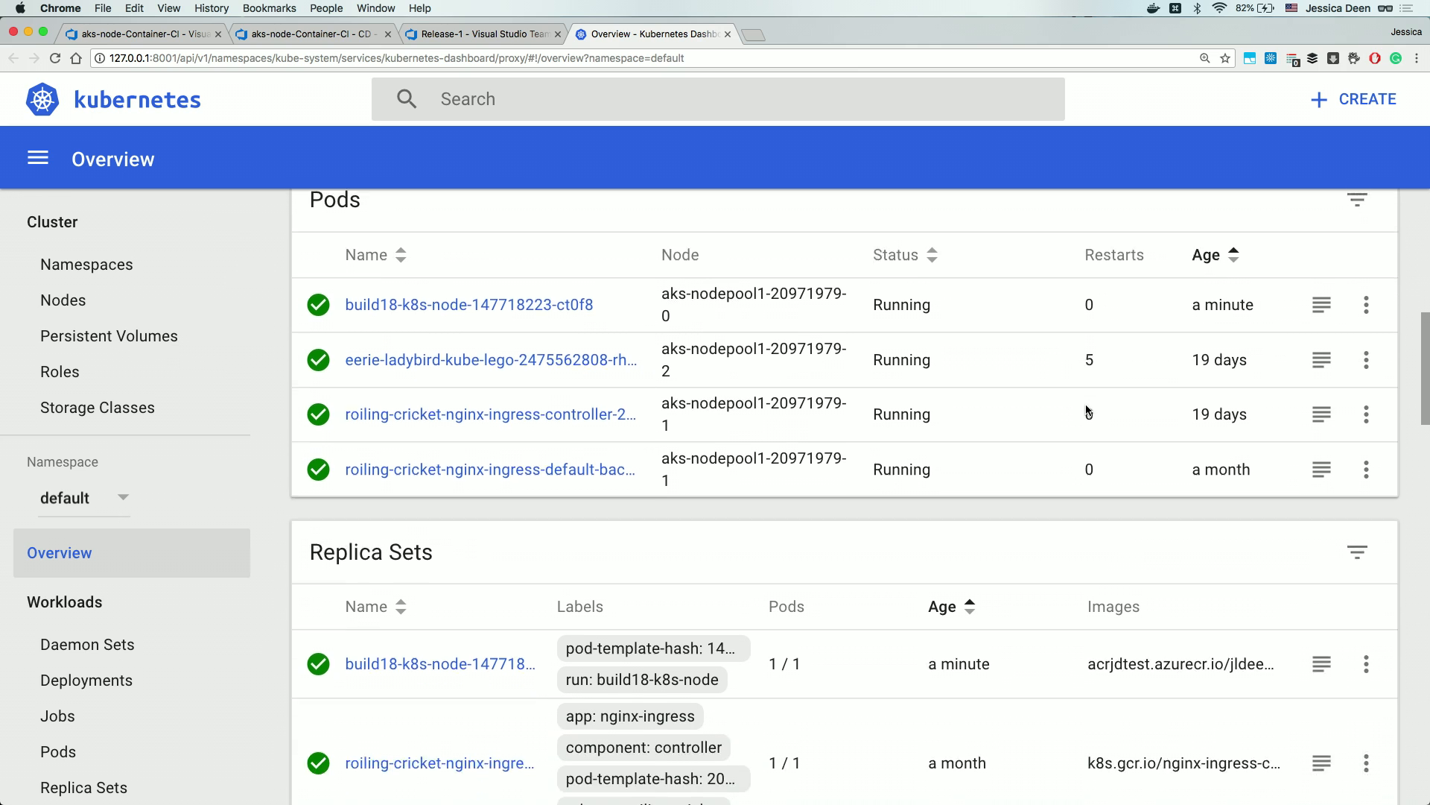
scroll(1086, 408, "down", 6)
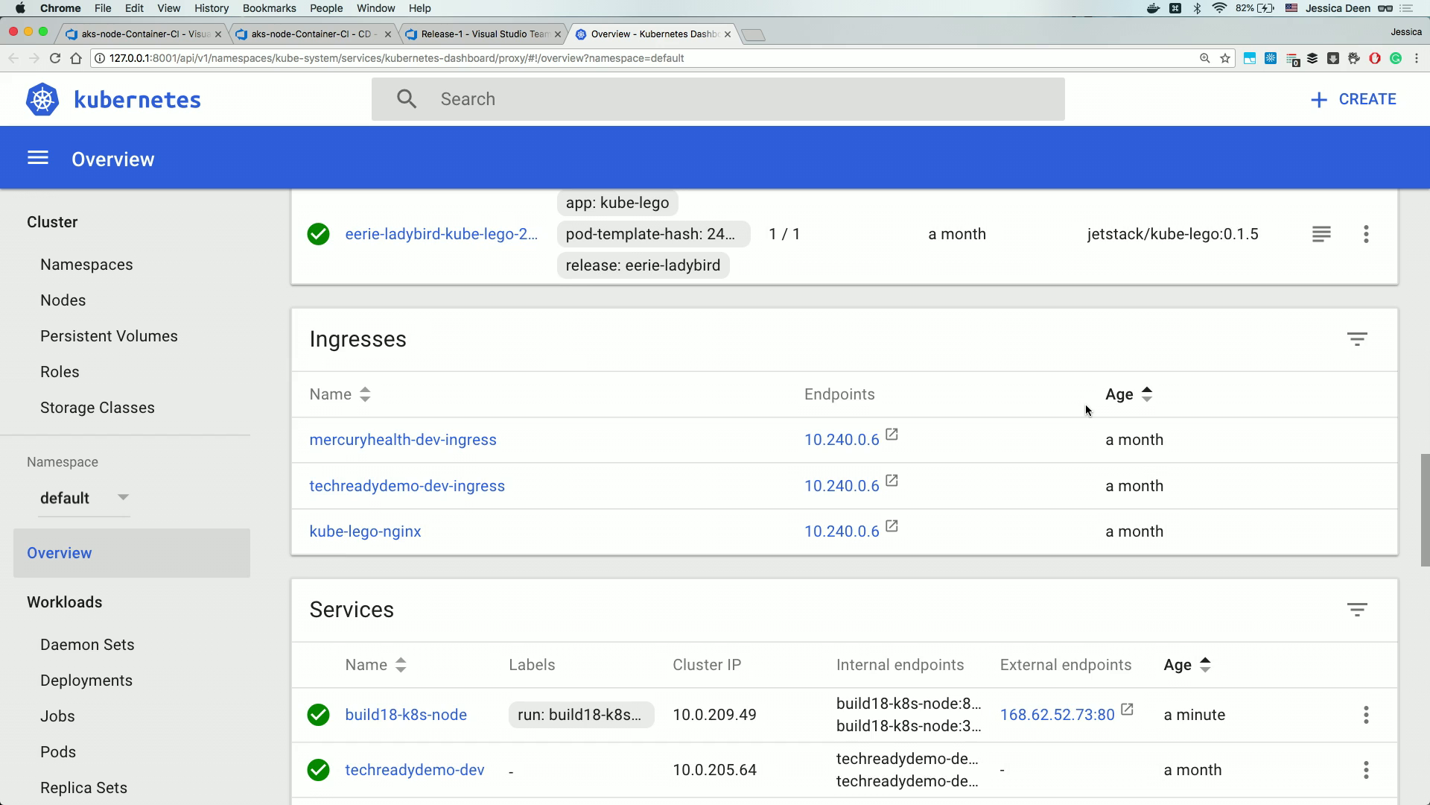
scroll(1086, 409, "down", 2)
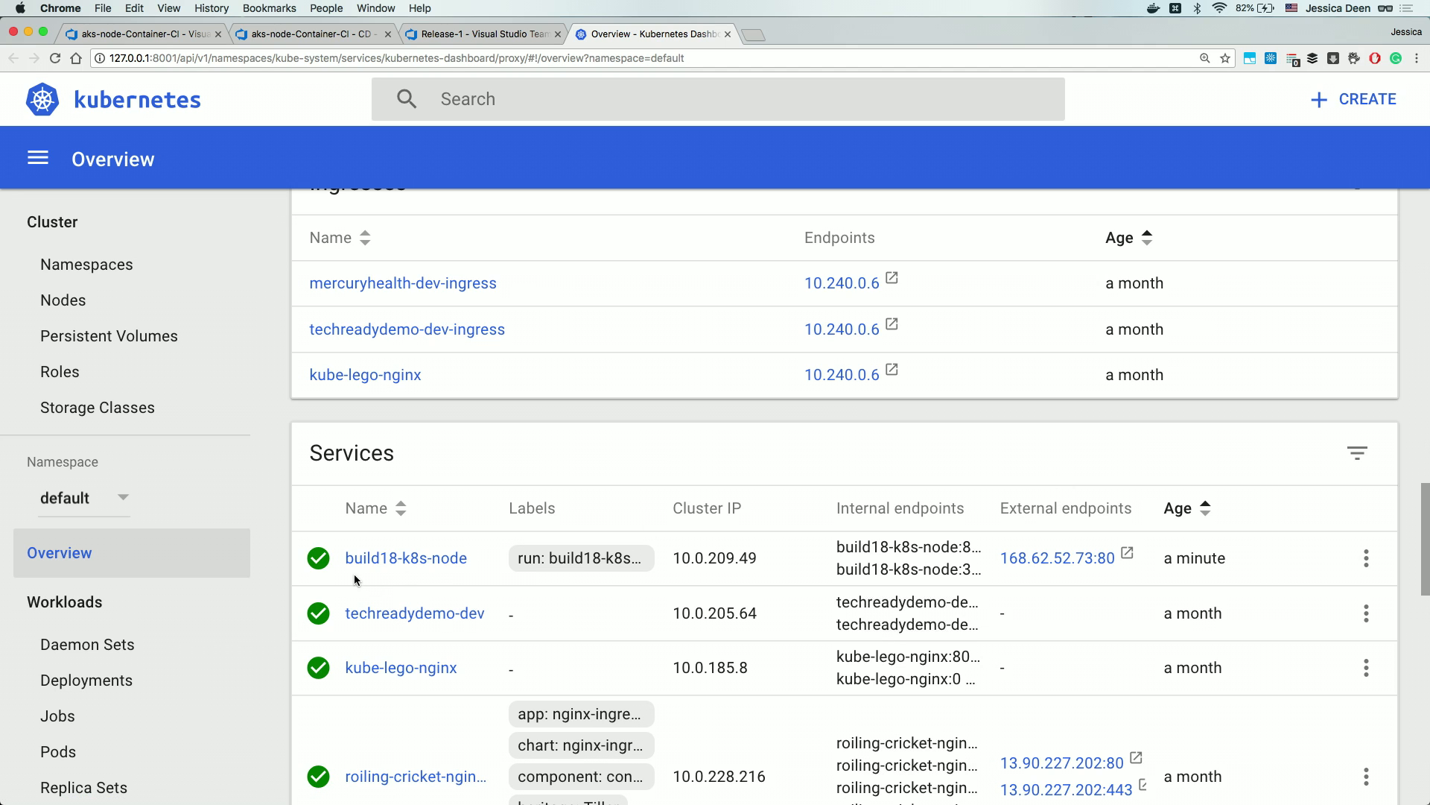
left_click(1057, 565)
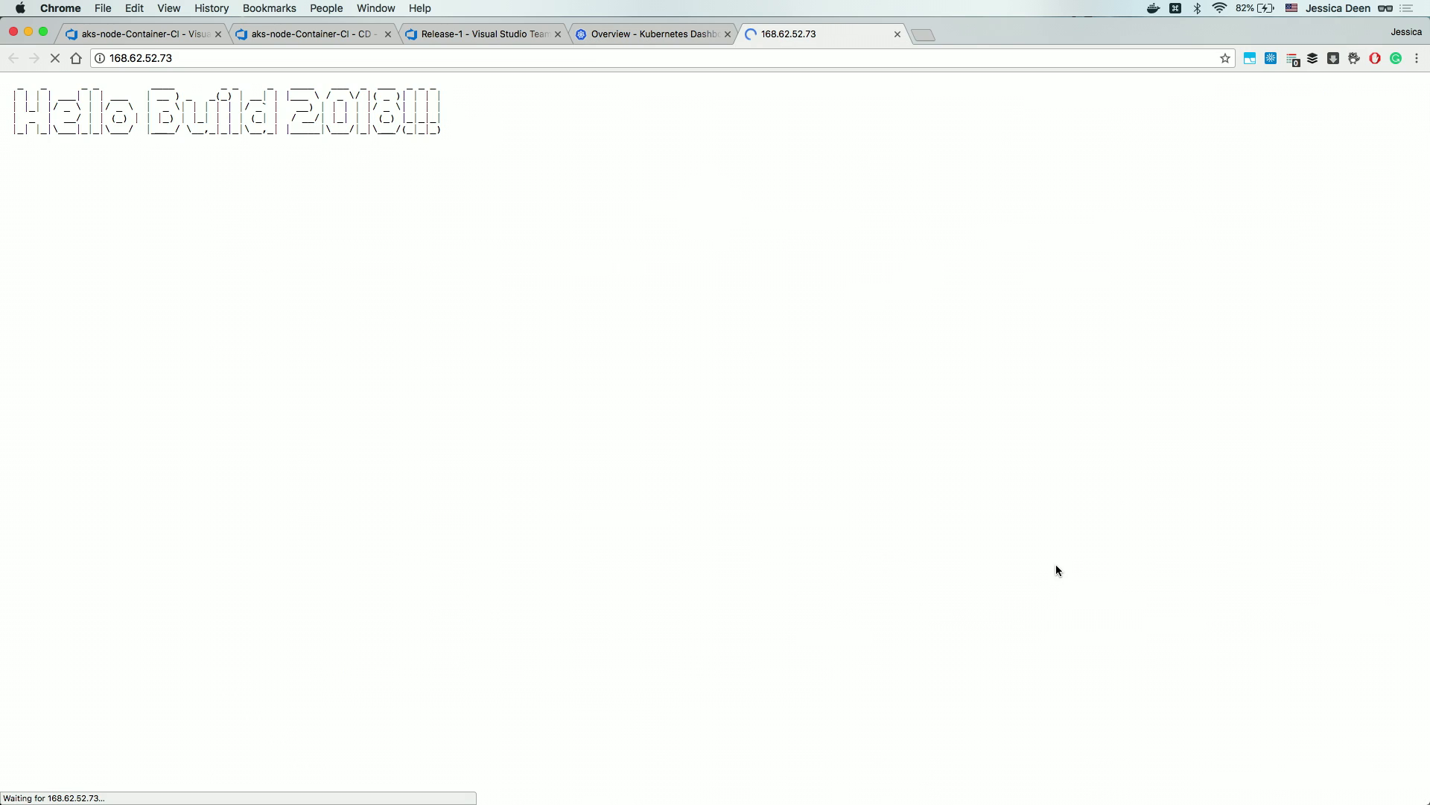
key("super+equal")
key("super+equal")
key("super+equal")
key("super+equal")
key("super+equal")
key("super+equal")
key("super+equal")
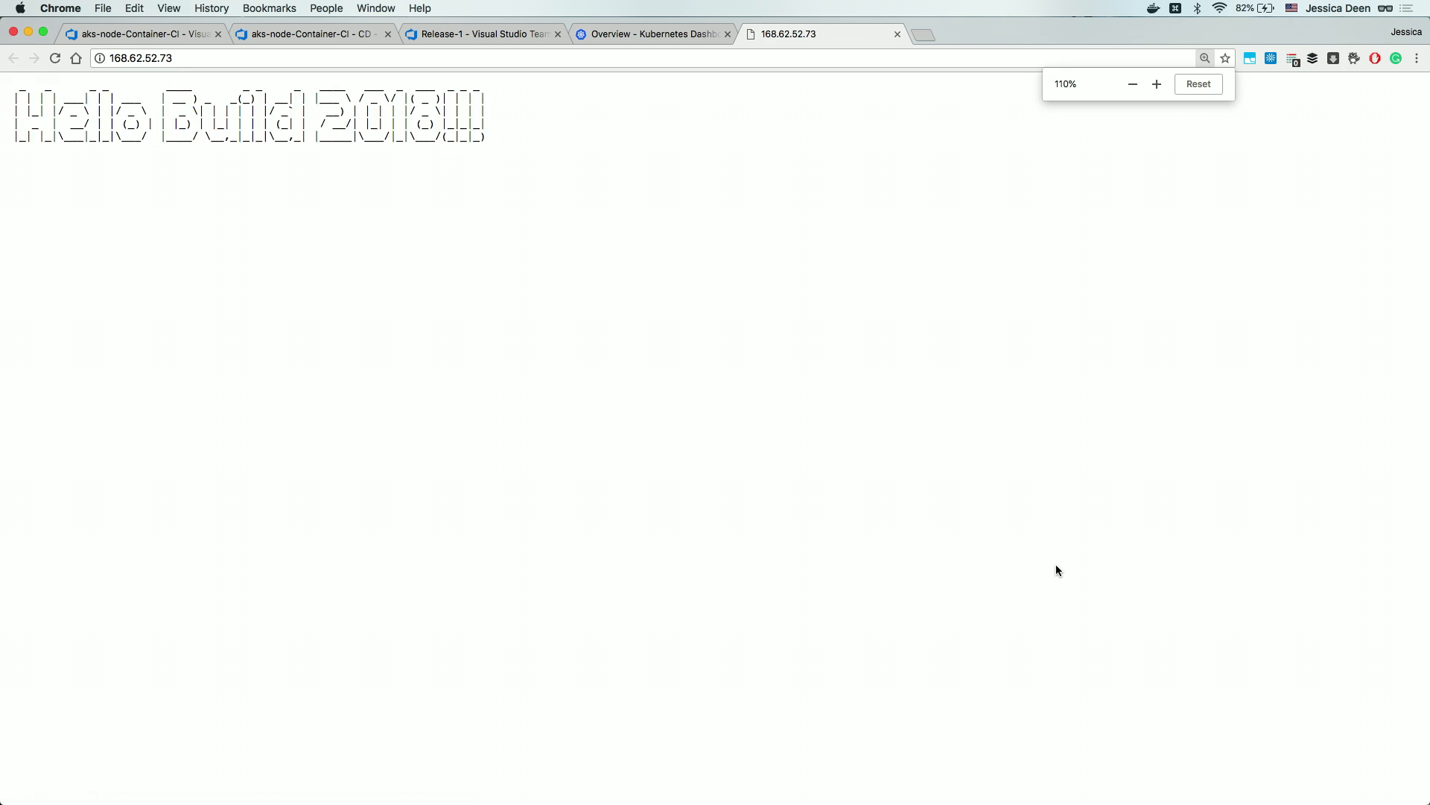